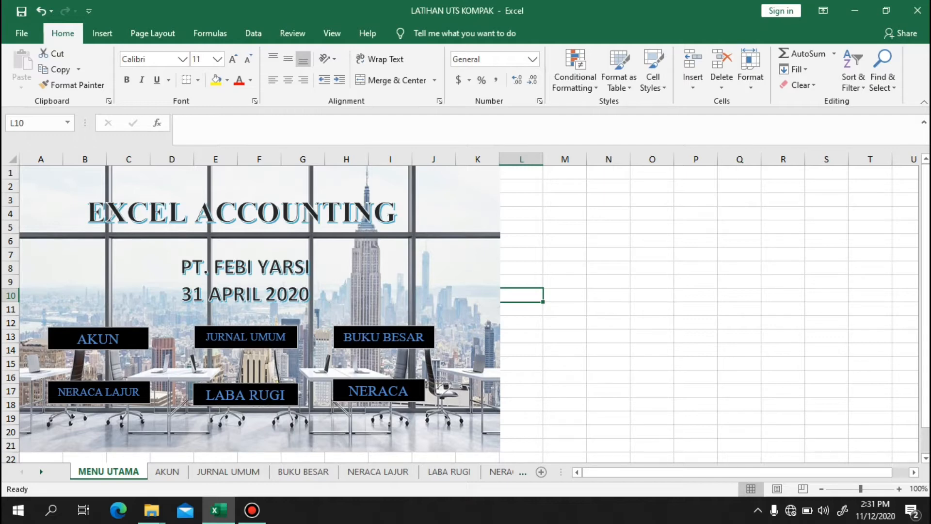
Open the AKUN sheet and examine the account list from the first account down to the DEBIT total formula in E28
{"action": "left_click", "coordinate": [167, 471]}
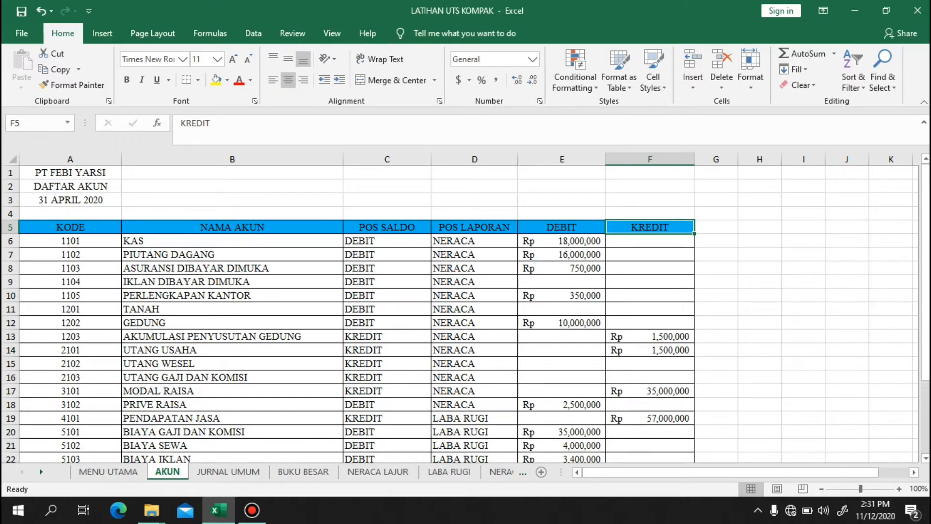
{"action": "left_click", "coordinate": [70, 241]}
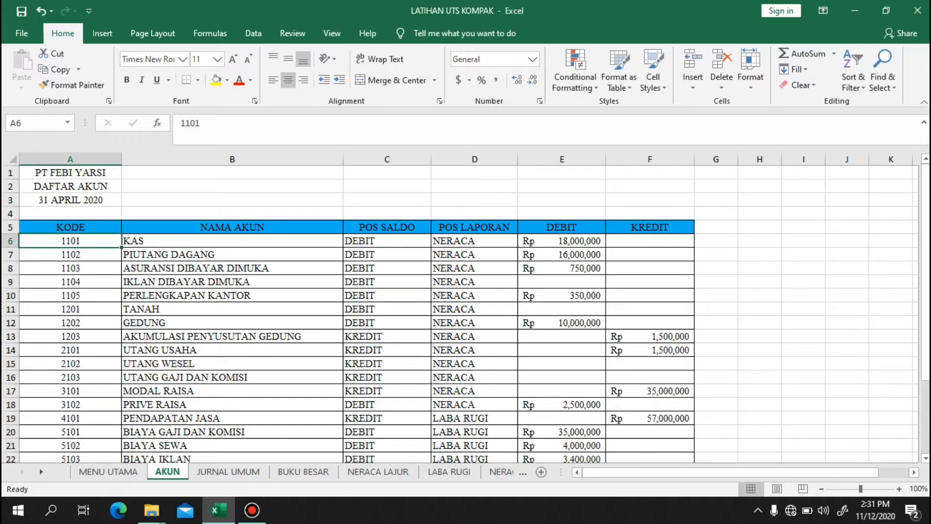
{"action": "left_click", "coordinate": [232, 241]}
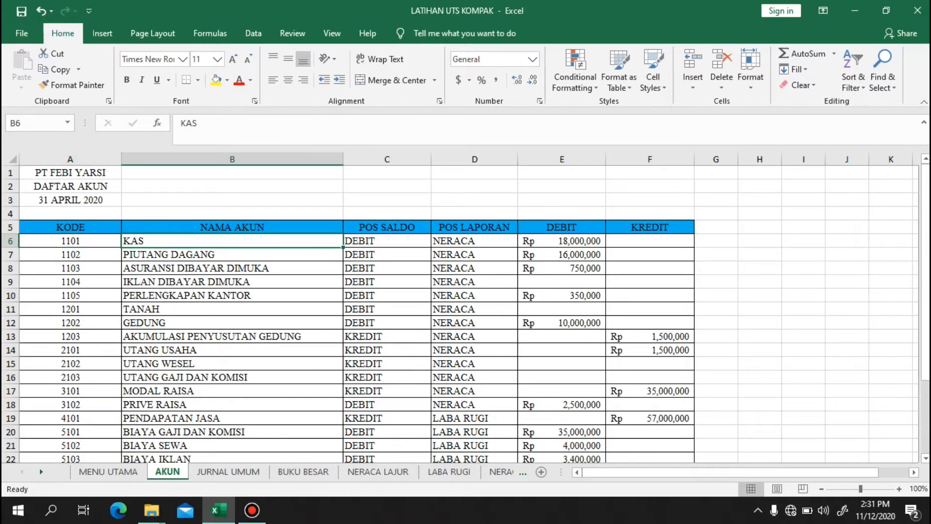
{"action": "left_click", "coordinate": [387, 255]}
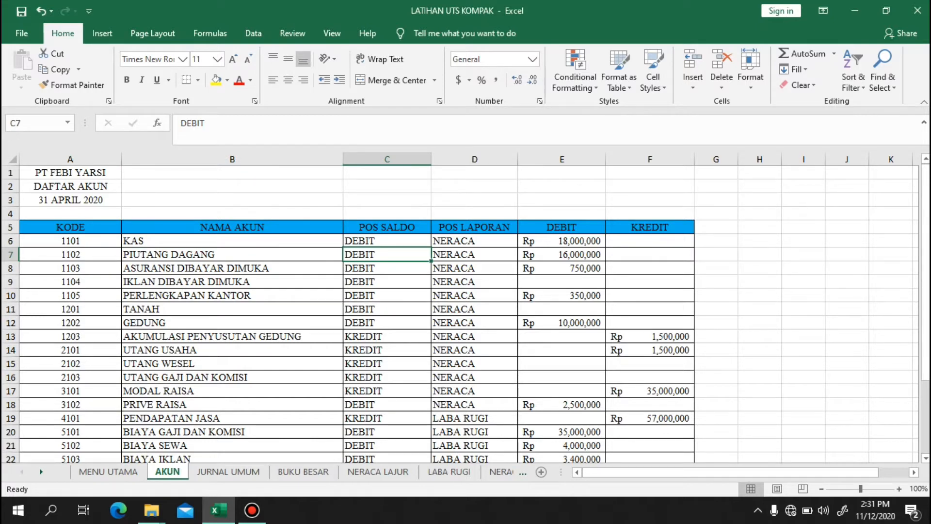
{"action": "key", "text": "Down"}
{"action": "key", "text": "Down"}
{"action": "key", "text": "Down"}
{"action": "key", "text": "Down"}
{"action": "key", "text": "Down"}
{"action": "key", "text": "Down"}
{"action": "key", "text": "Down"}
{"action": "key", "text": "Down"}
{"action": "key", "text": "Down"}
{"action": "key", "text": "Down"}
{"action": "key", "text": "Down"}
{"action": "key", "text": "Down"}
{"action": "key", "text": "Down"}
{"action": "key", "text": "Down"}
{"action": "key", "text": "Down"}
{"action": "key", "text": "Down"}
{"action": "key", "text": "Down"}
{"action": "key", "text": "Down"}
{"action": "key", "text": "Down"}
{"action": "key", "text": "Down"}
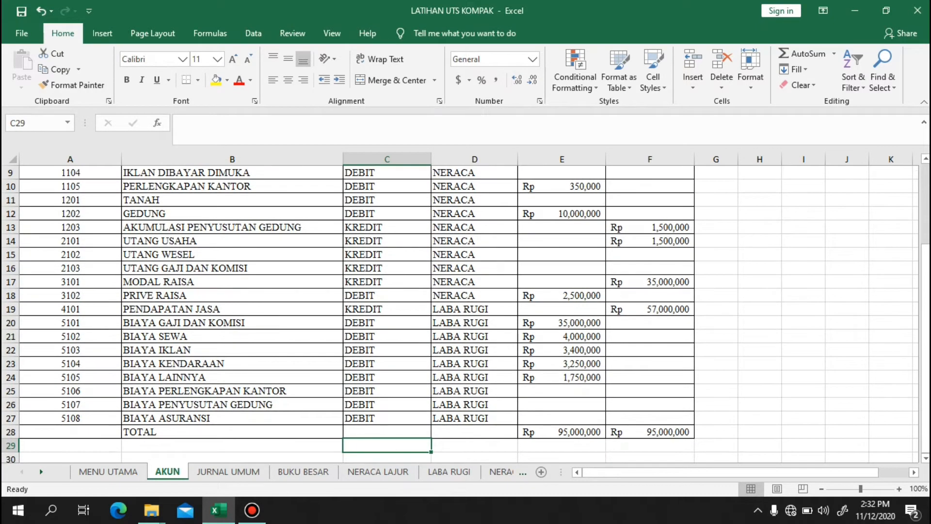
{"action": "key", "text": "Right"}
{"action": "key", "text": "Up"}
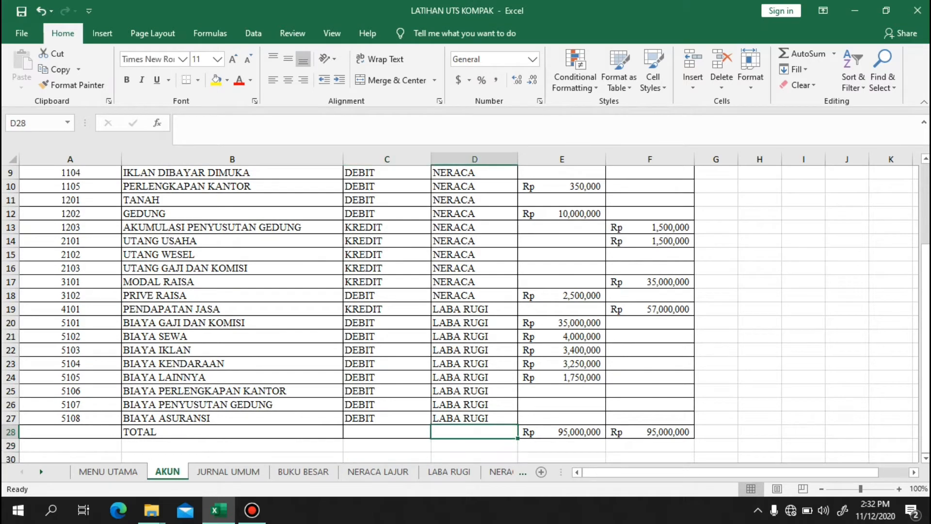
{"action": "key", "text": "Right"}
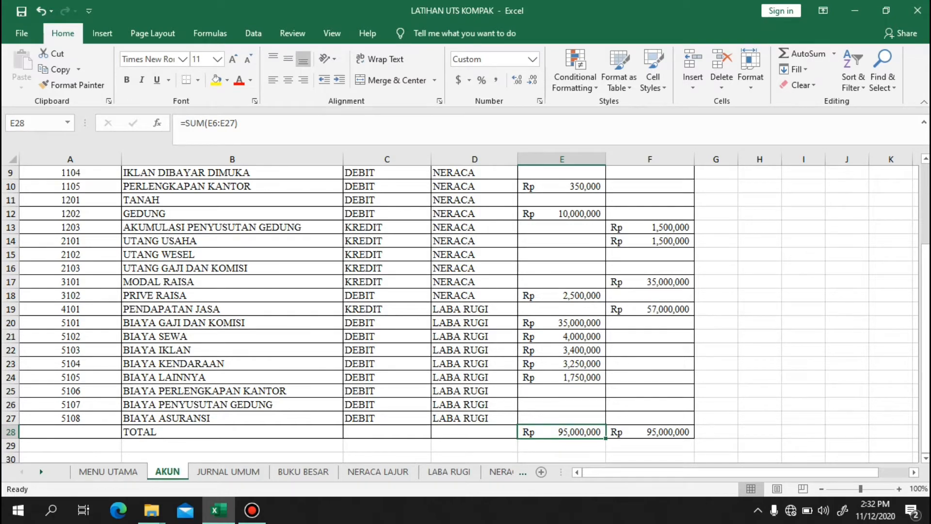
{"action": "scroll", "coordinate": [461, 312], "scroll_direction": "up", "scroll_amount": 3}
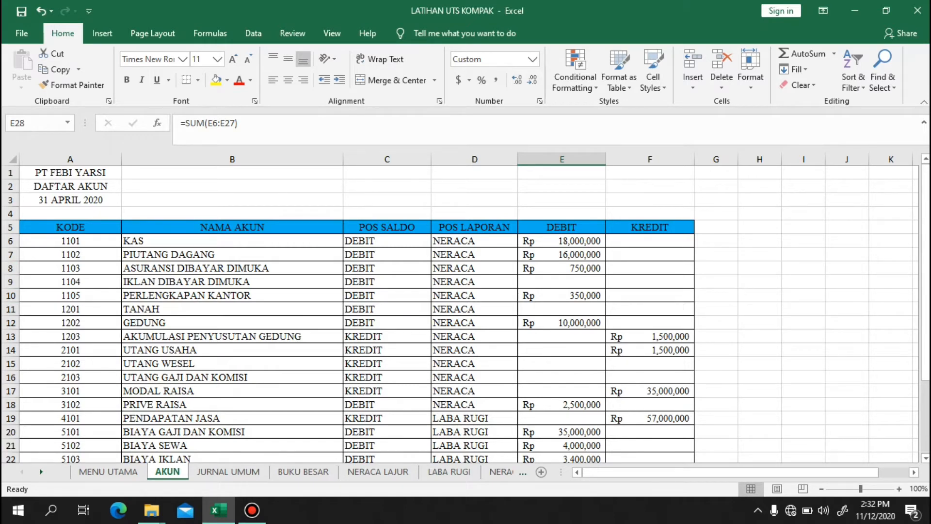
Inspect the new-name definition for the KODE column range A5:A28 without creating a name
{"action": "left_click", "coordinate": [70, 227]}
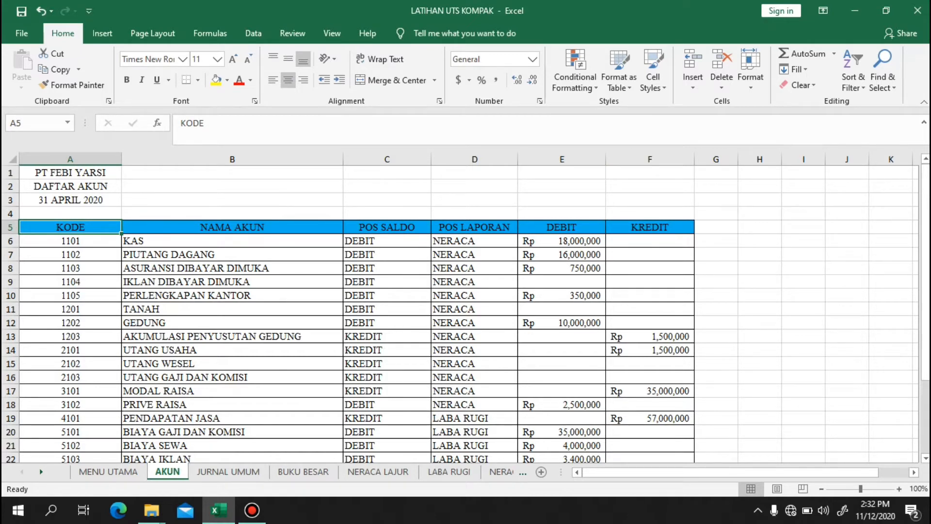
{"action": "left_click_drag", "start_coordinate": [71, 227], "coordinate": [112, 445]}
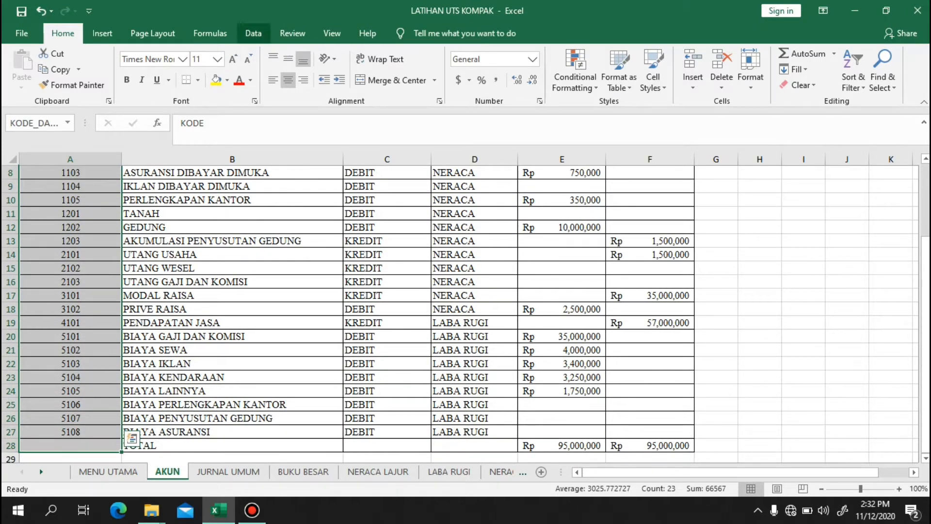
{"action": "left_click", "coordinate": [253, 33]}
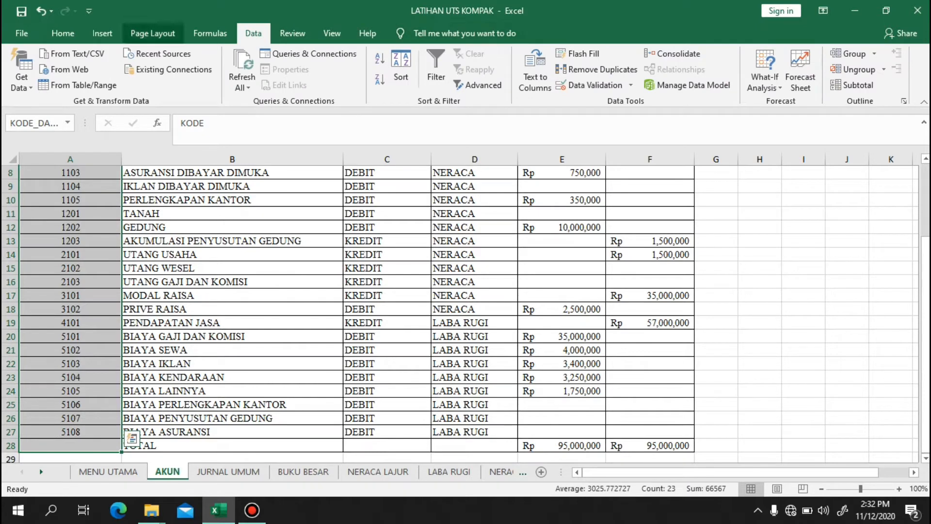
{"action": "left_click", "coordinate": [210, 33]}
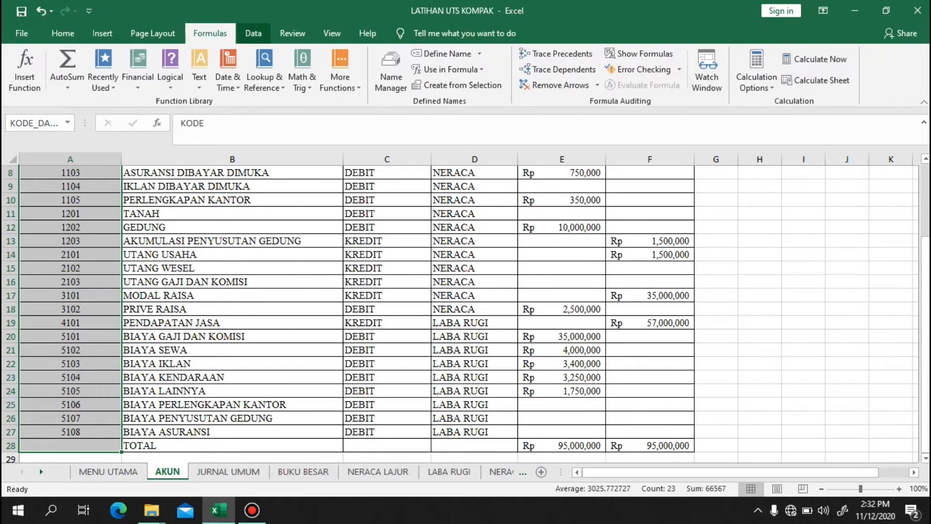
{"action": "left_click", "coordinate": [443, 54]}
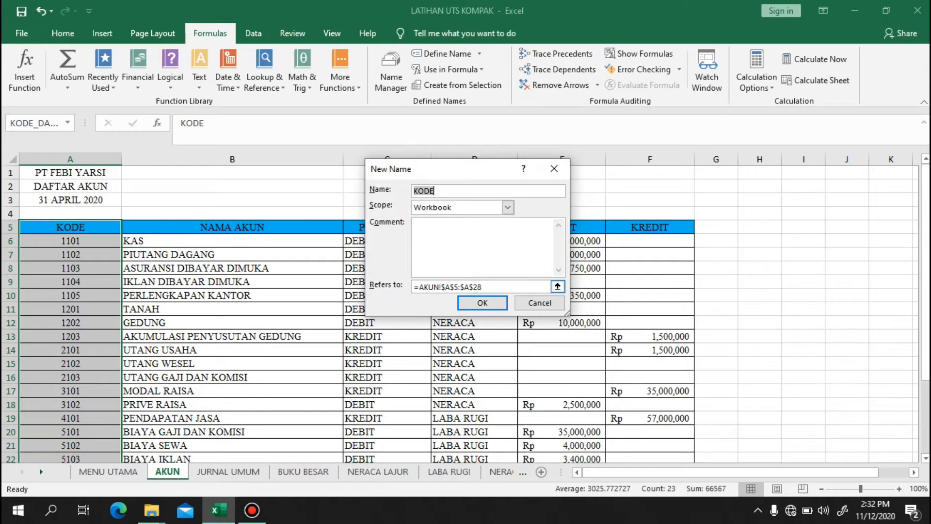
{"action": "left_click", "coordinate": [540, 303]}
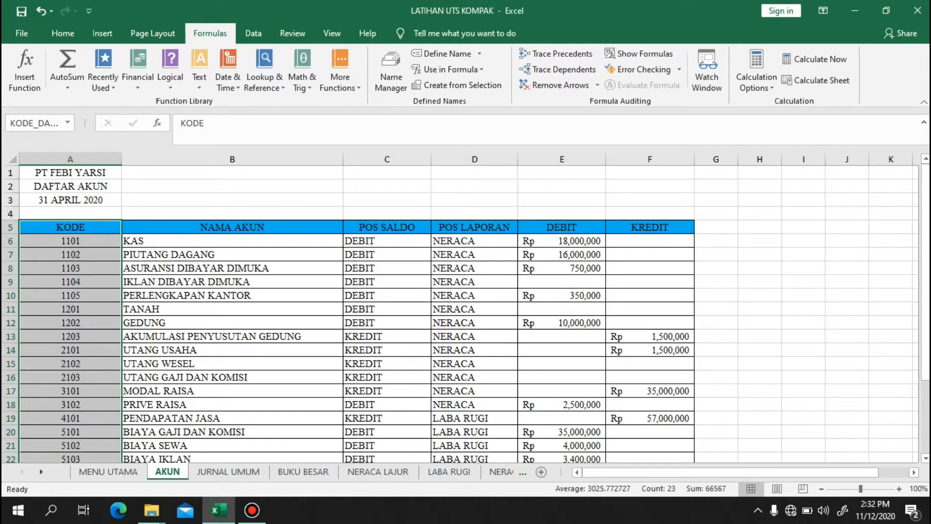
{"action": "left_click", "coordinate": [232, 295]}
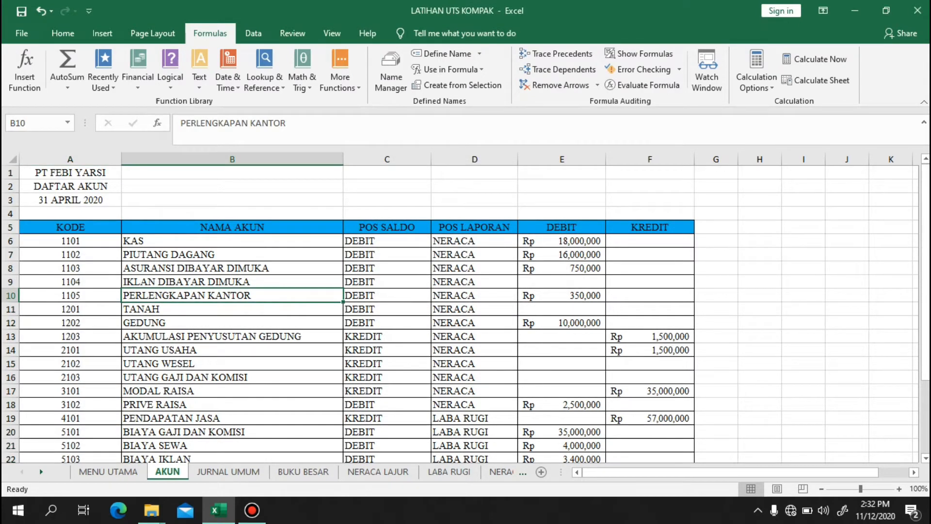
Inspect the new-name definition for the whole account table A5:F28 without creating a name
{"action": "left_click", "coordinate": [70, 227]}
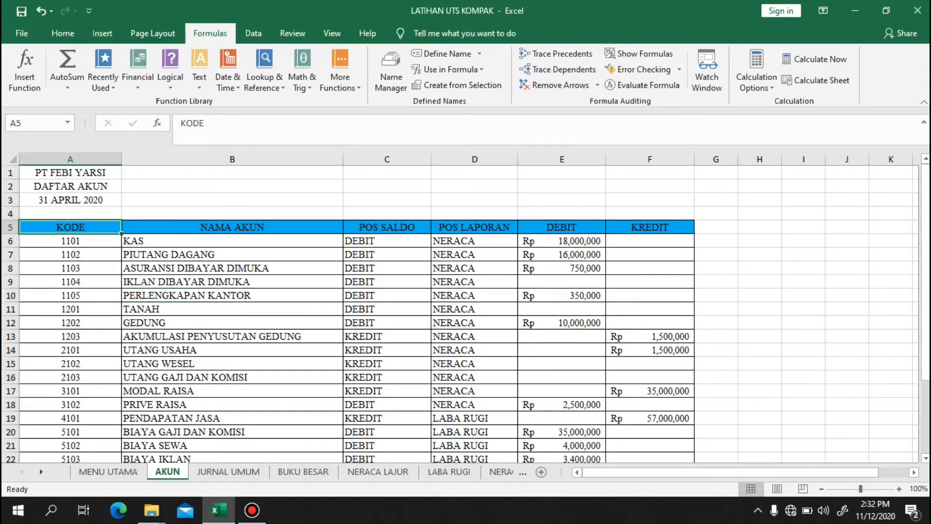
{"action": "left_click_drag", "start_coordinate": [97, 232], "coordinate": [688, 423]}
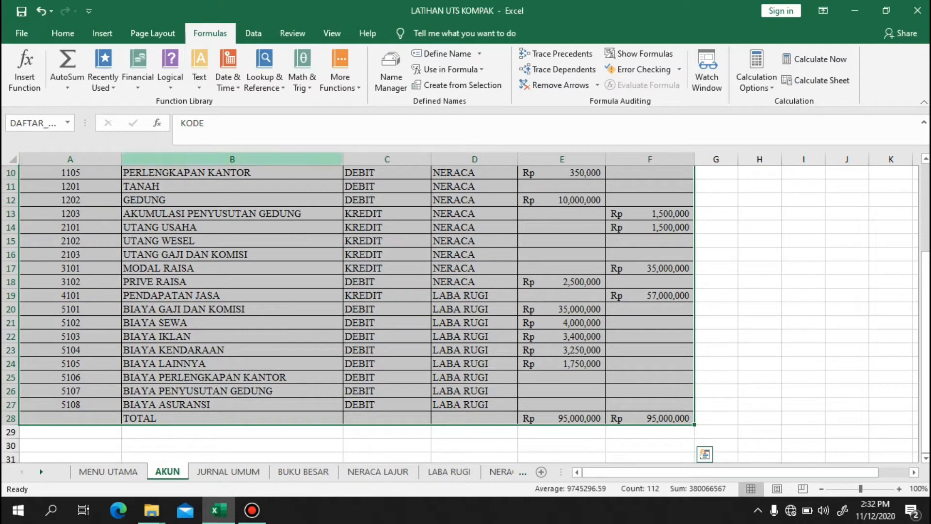
{"action": "left_click", "coordinate": [447, 53]}
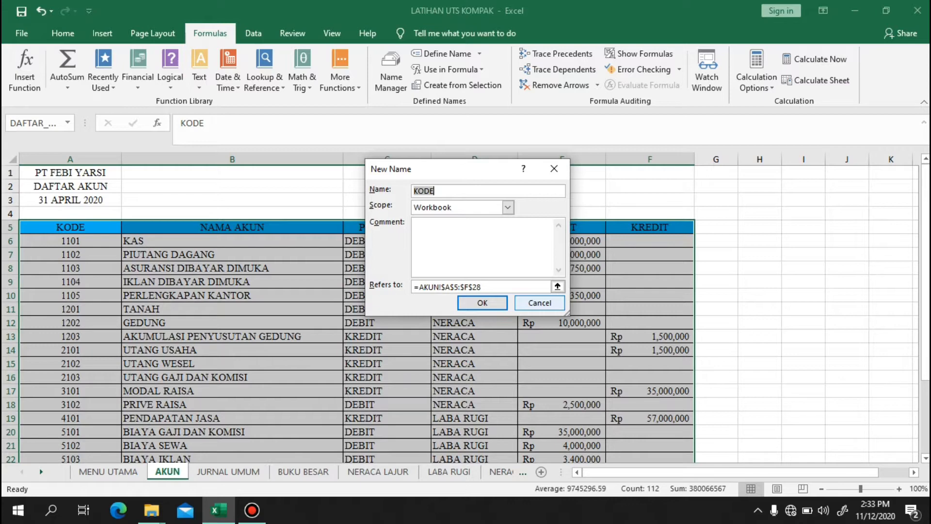
{"action": "left_click", "coordinate": [482, 303]}
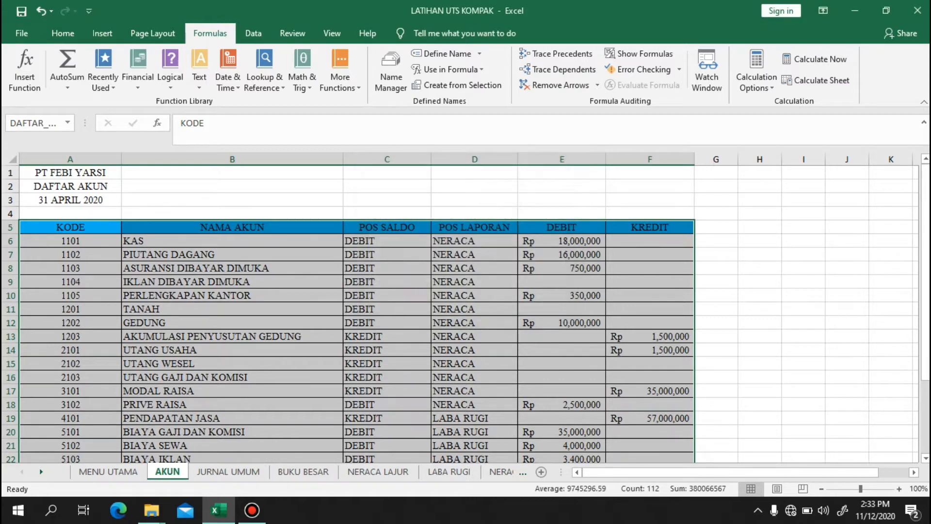
{"action": "left_click", "coordinate": [231, 255]}
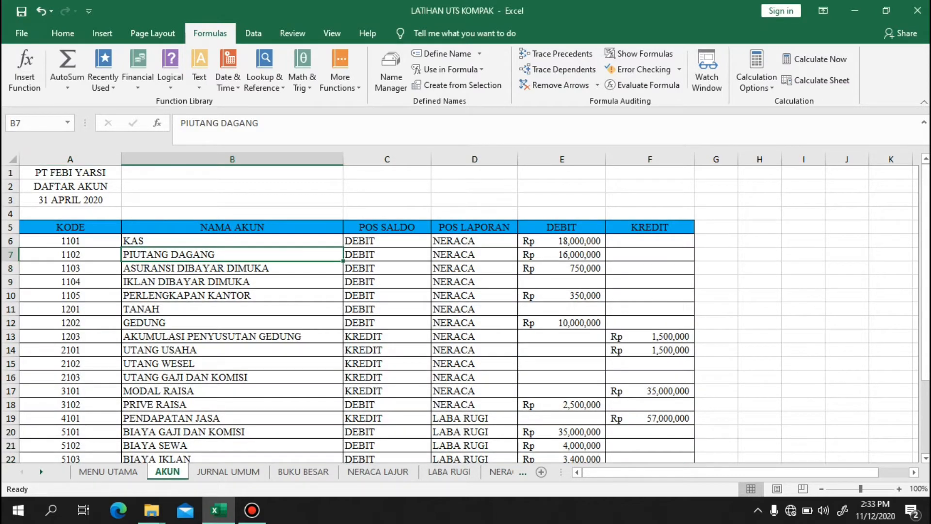
Open the JURNAL UMUM sheet and inspect the data validation settings of KODE AKUN cell G6, leaving them as they are
{"action": "left_click", "coordinate": [228, 471]}
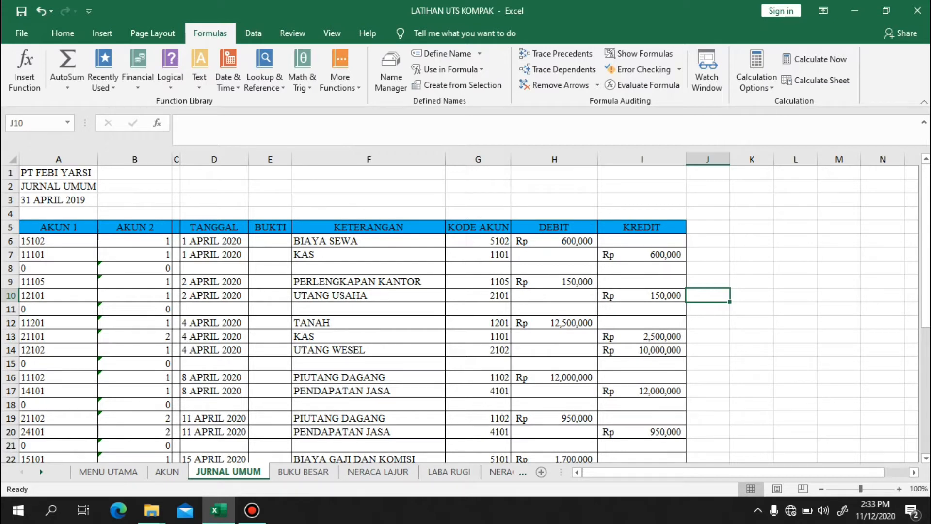
{"action": "left_click", "coordinate": [478, 241]}
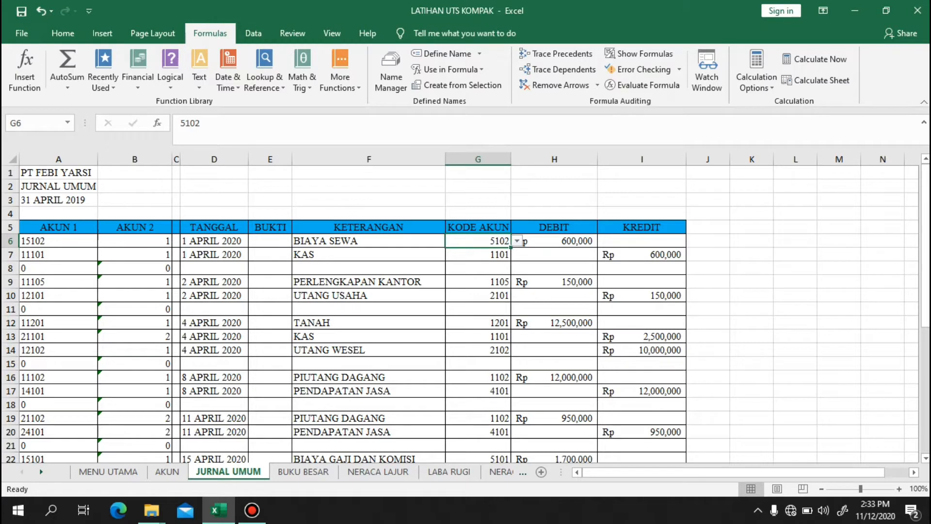
{"action": "left_click", "coordinate": [253, 34]}
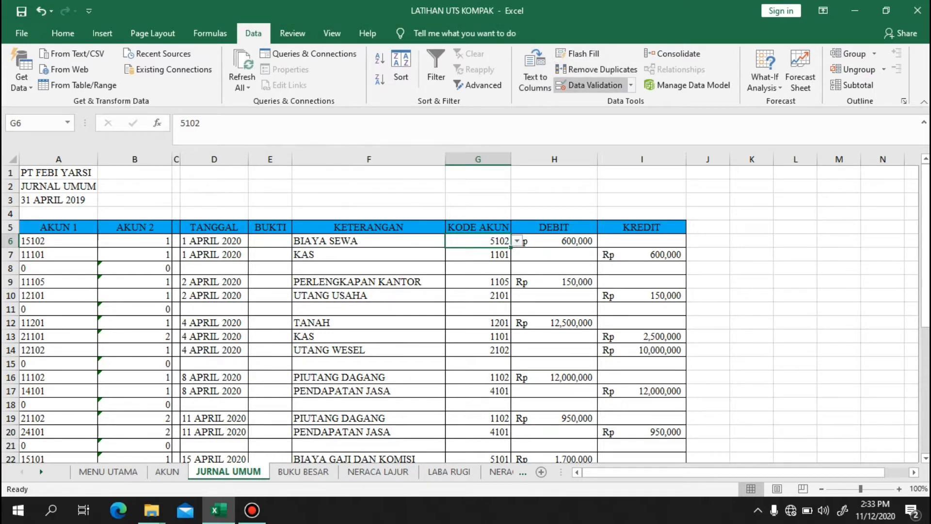
{"action": "left_click", "coordinate": [590, 85]}
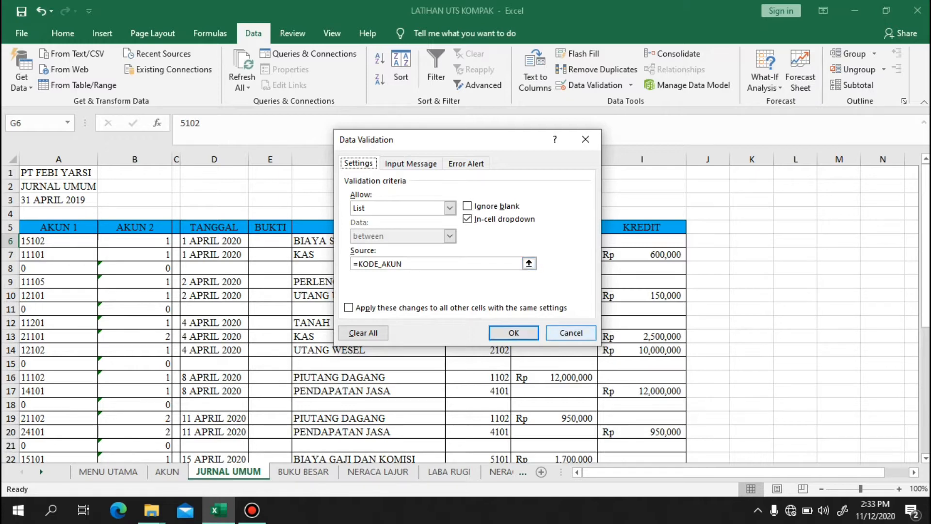
{"action": "left_click", "coordinate": [570, 332]}
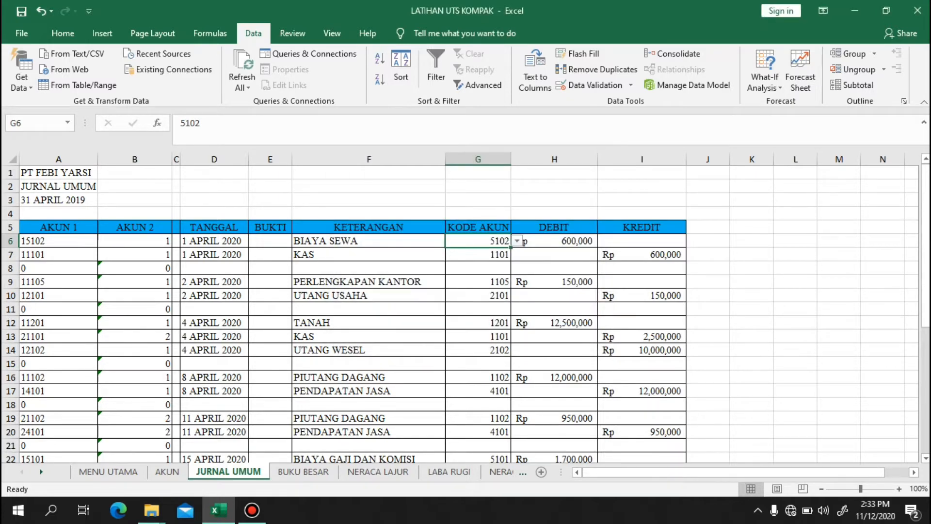
Browse the account codes offered in cell G6's validation list without choosing one
{"action": "key", "text": "alt+Down"}
{"action": "key", "text": "Down"}
{"action": "key", "text": "Down"}
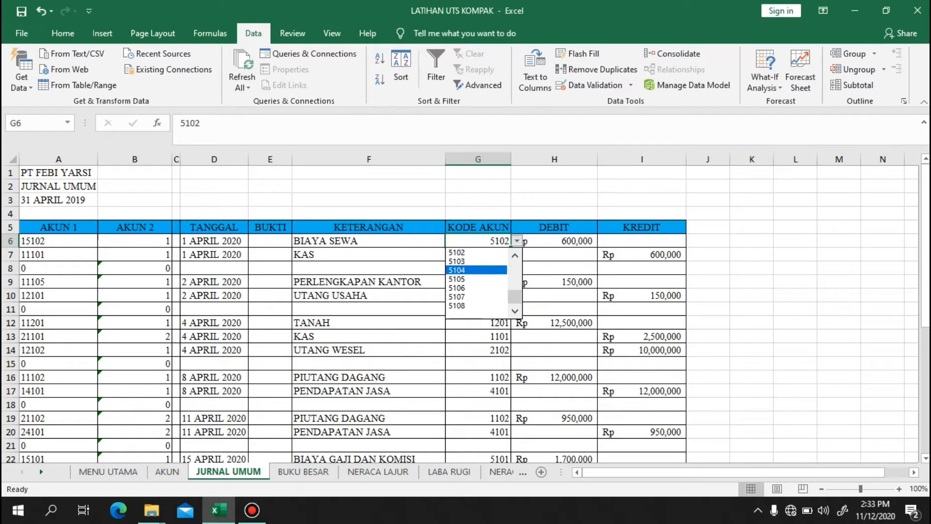
{"action": "key", "text": "Down"}
{"action": "key", "text": "Down"}
{"action": "key", "text": "Down"}
{"action": "key", "text": "Escape"}
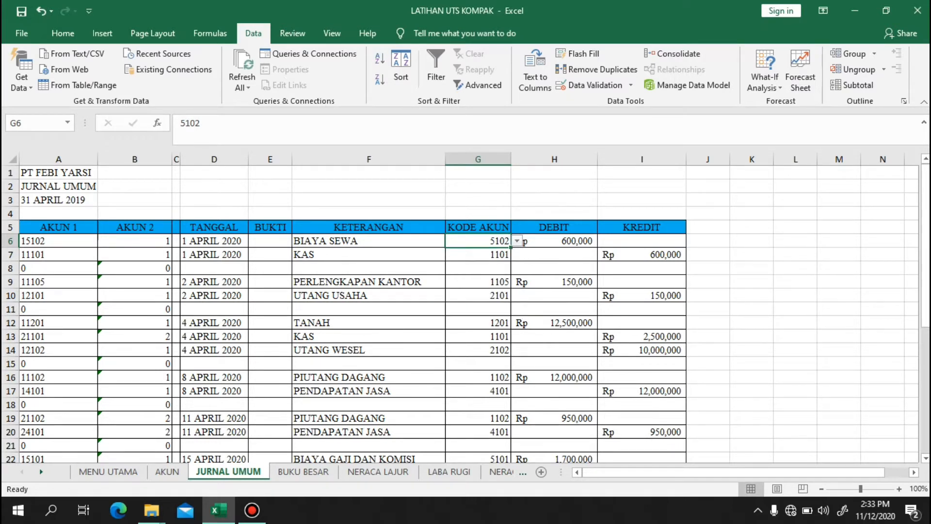
Examine the AKUN 1 and AKUN 2 formulas in A6 and B6 and the journal's dated entries down to the JUMLAH row
{"action": "key", "text": "Home"}
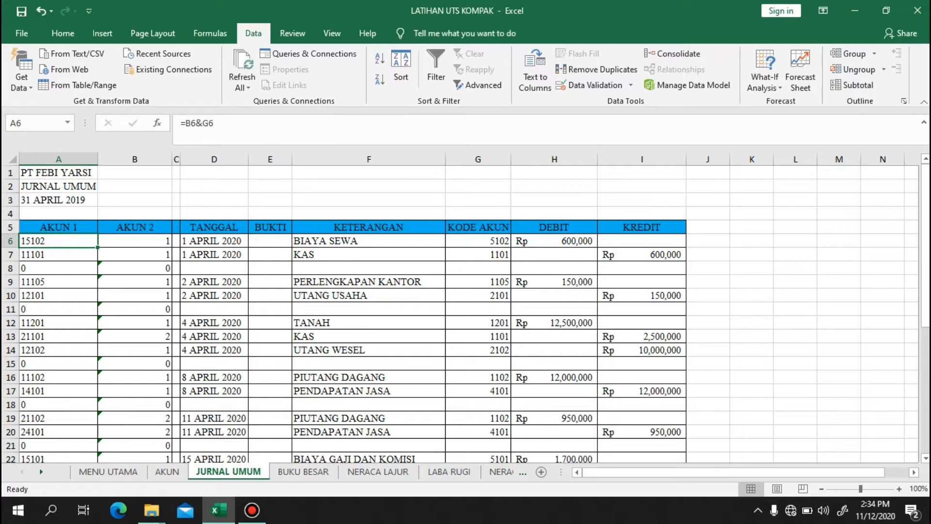
{"action": "left_click", "coordinate": [135, 241]}
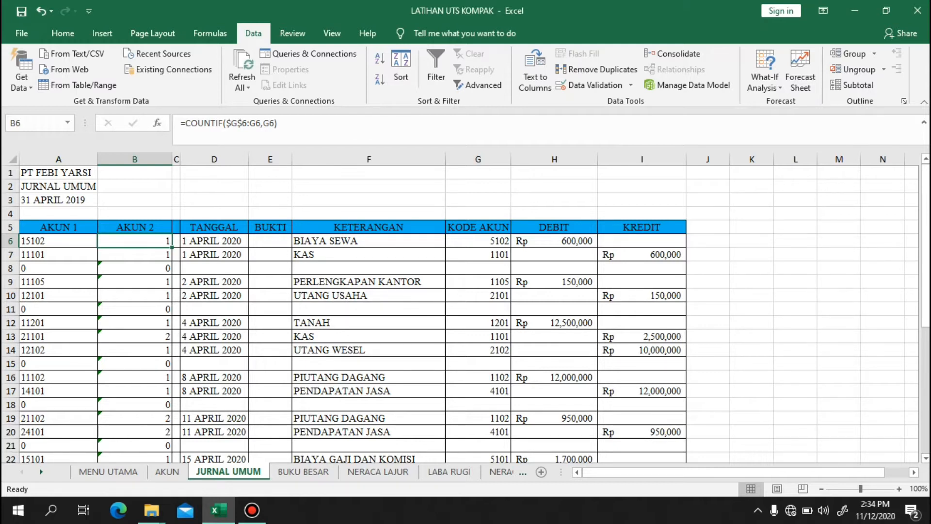
{"action": "left_click", "coordinate": [214, 241]}
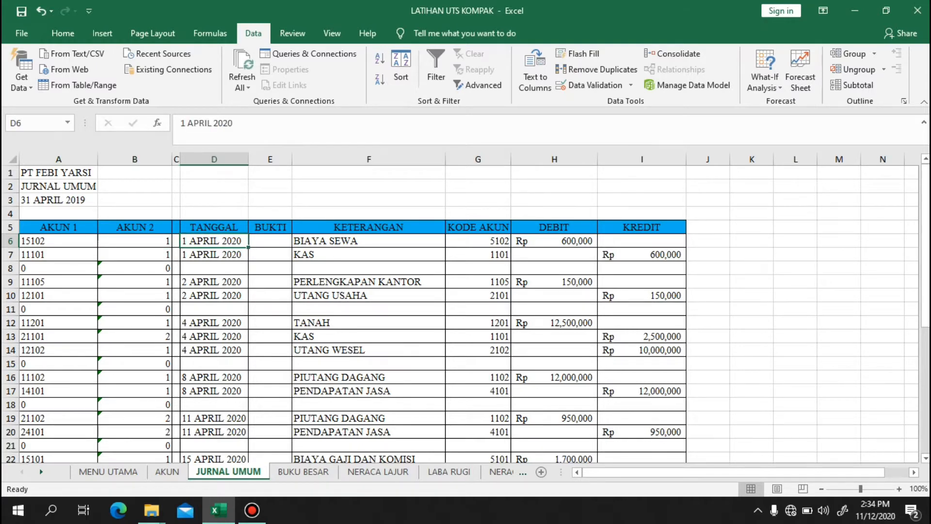
{"action": "scroll", "coordinate": [460, 314], "scroll_direction": "down", "scroll_amount": 6}
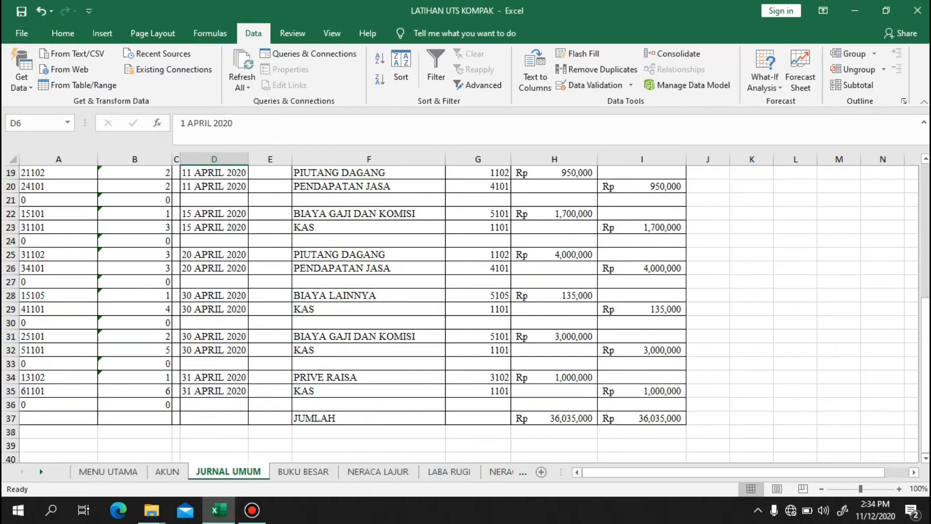
{"action": "scroll", "coordinate": [459, 313], "scroll_direction": "up", "scroll_amount": 4}
{"action": "scroll", "coordinate": [459, 313], "scroll_direction": "up", "scroll_amount": 2}
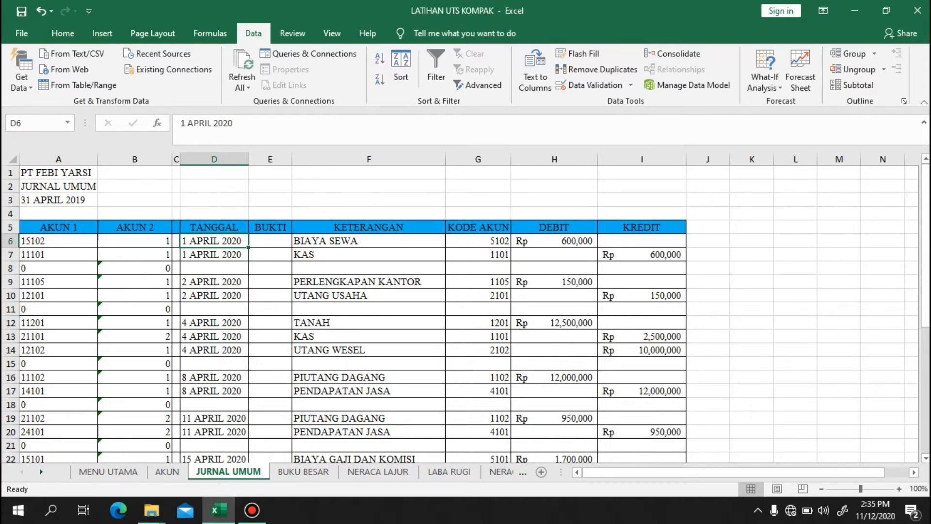
Examine the KETERANGAN lookup formula in F6 and the account code list of G6, keeping the chosen code
{"action": "left_click", "coordinate": [368, 241]}
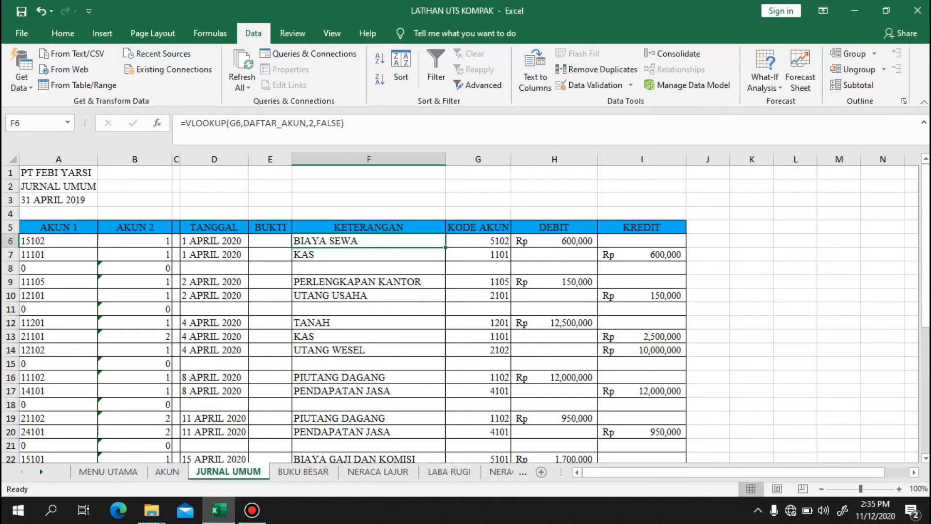
{"action": "key", "text": "Down"}
{"action": "left_click", "coordinate": [478, 241]}
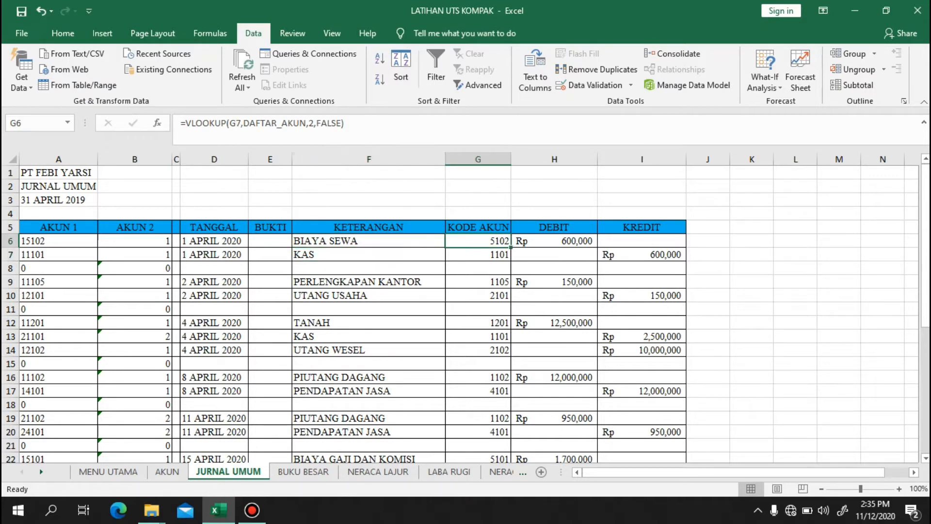
{"action": "left_click", "coordinate": [517, 241]}
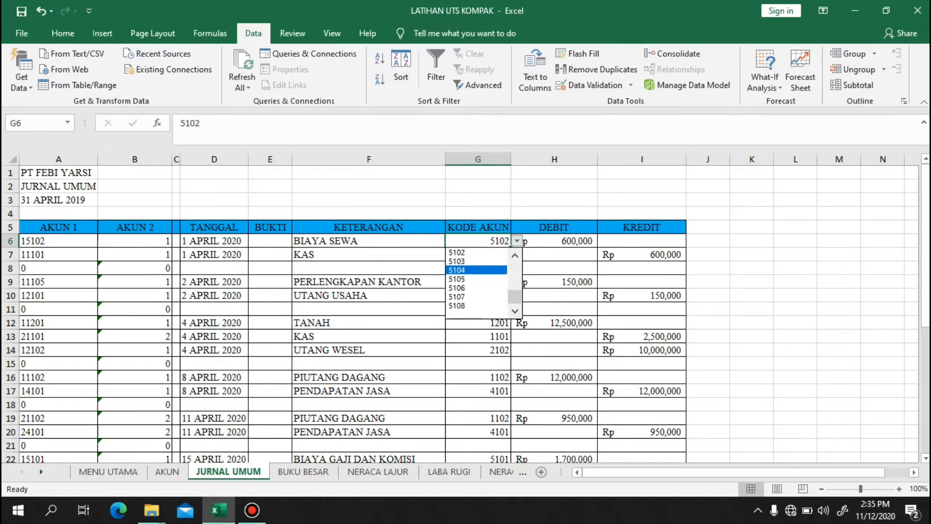
{"action": "left_click", "coordinate": [516, 241]}
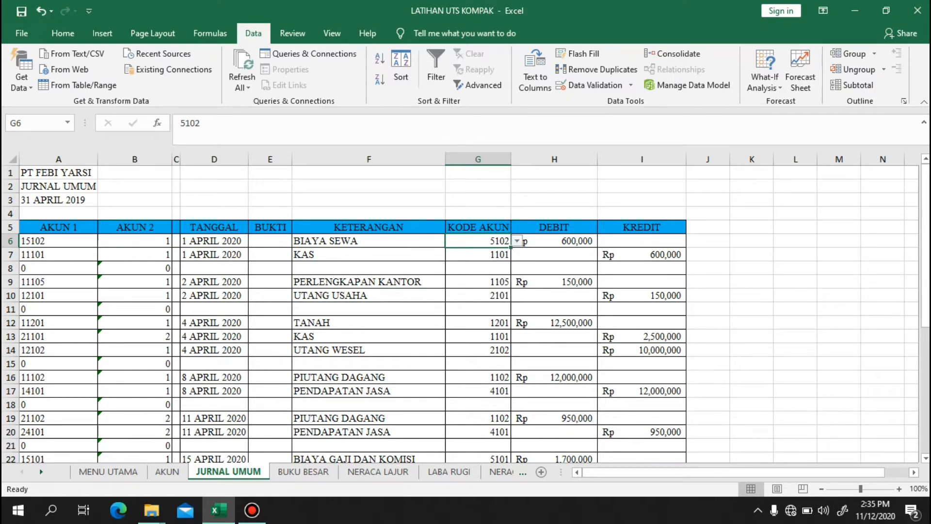
{"action": "left_click", "coordinate": [369, 241]}
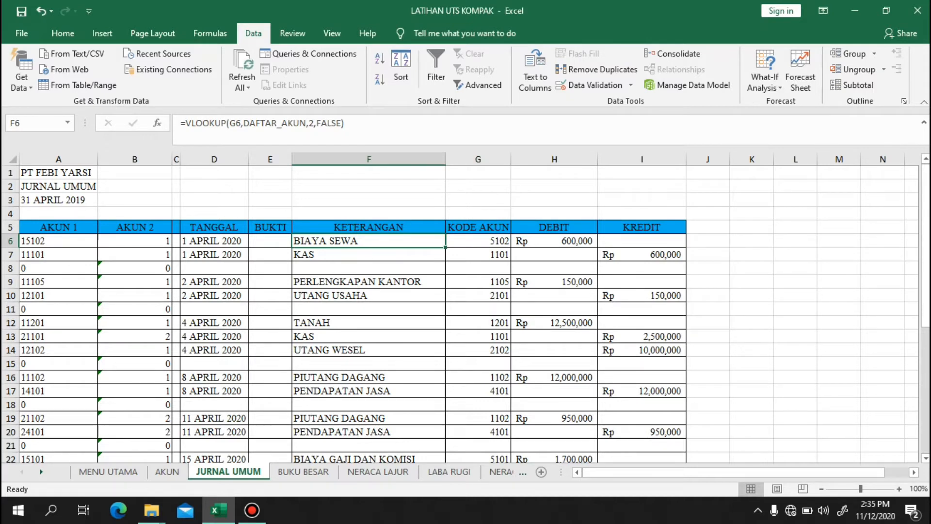
Review the journal's KETERANGAN column from F6 to F36 and the DEBIT and KREDIT columns
{"action": "left_click_drag", "start_coordinate": [369, 241], "coordinate": [443, 448]}
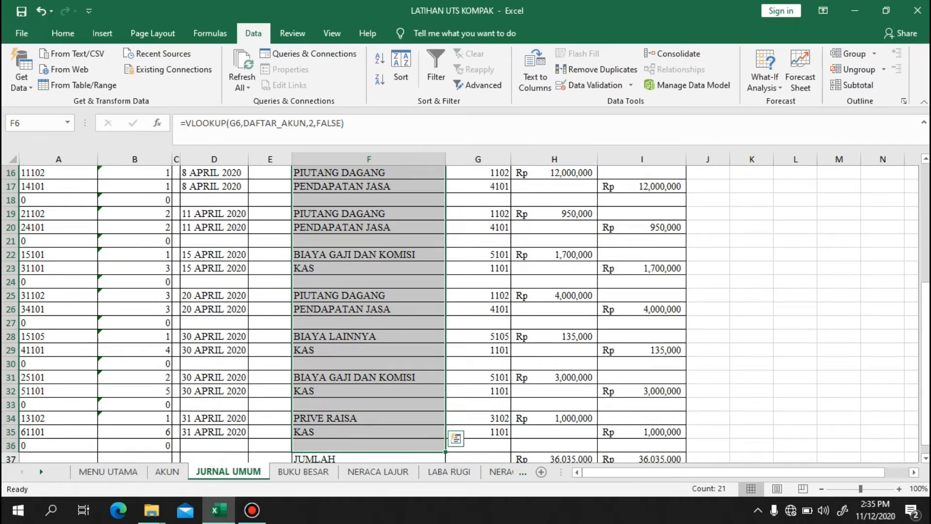
{"action": "left_click", "coordinate": [478, 241]}
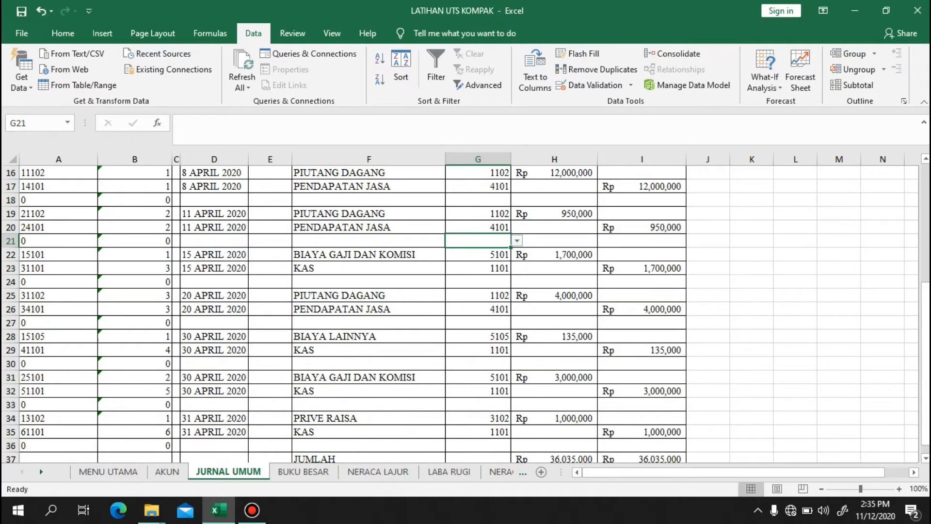
{"action": "scroll", "coordinate": [460, 313], "scroll_direction": "up", "scroll_amount": 5}
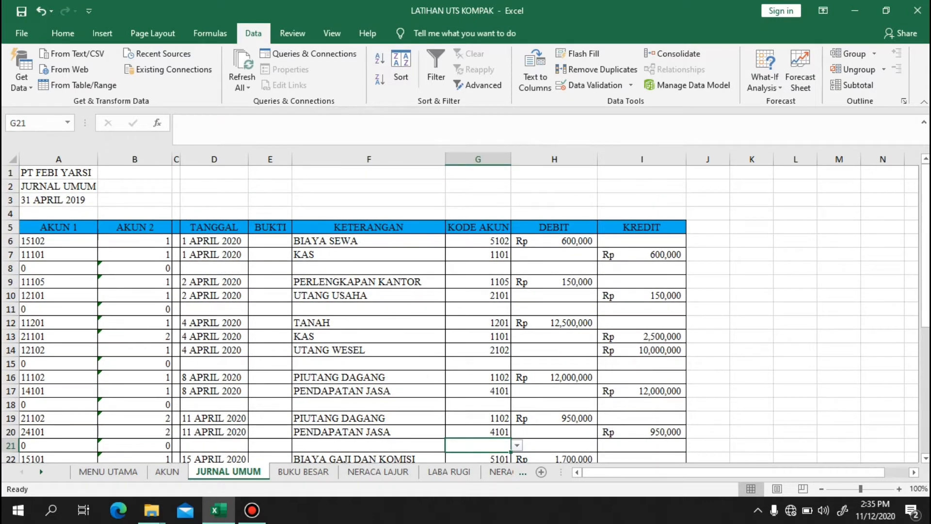
{"action": "left_click", "coordinate": [554, 227]}
{"action": "left_click", "coordinate": [641, 227]}
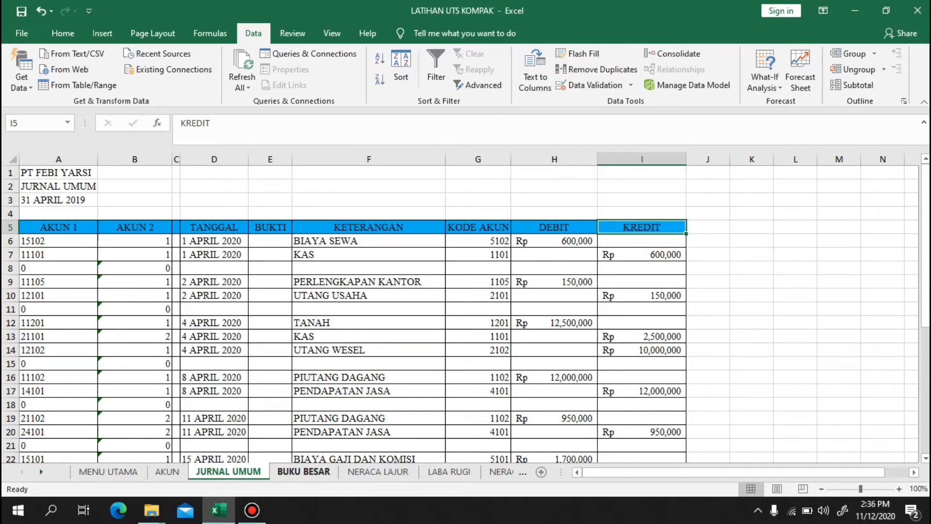
Turn on filtering for the journal table A5:I36, leaving out the JUMLAH row
{"action": "left_click_drag", "start_coordinate": [53, 227], "coordinate": [685, 438]}
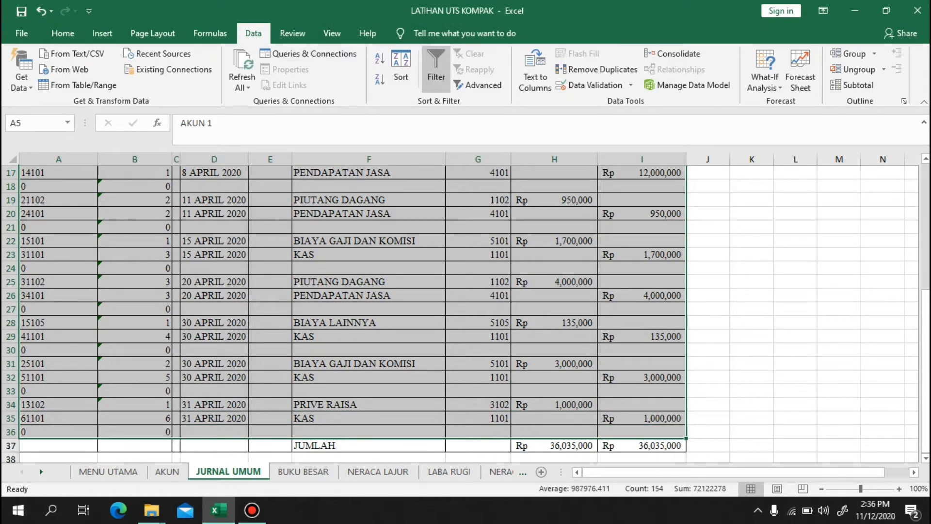
{"action": "left_click", "coordinate": [436, 69]}
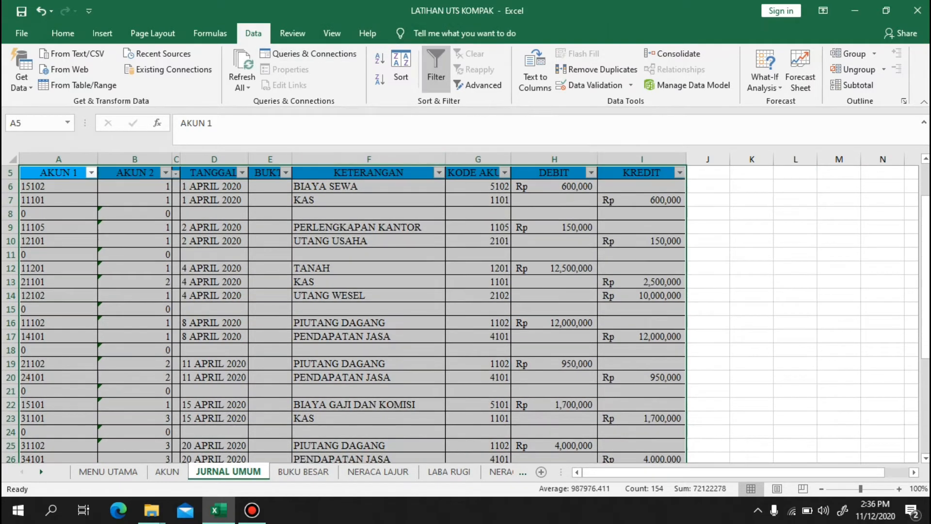
{"action": "left_click", "coordinate": [369, 227]}
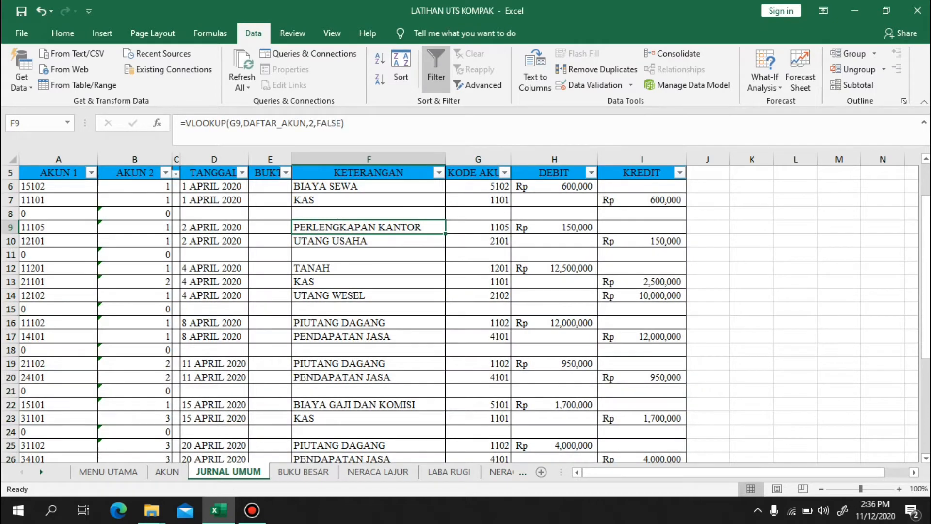
Filter the journal's KETERANGAN column to show only the KAS entries
{"action": "left_click", "coordinate": [439, 172]}
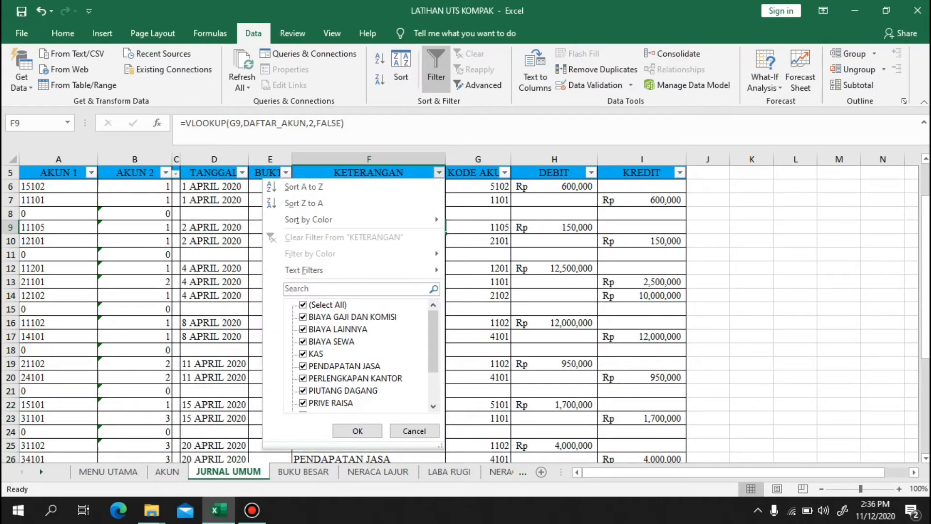
{"action": "left_click", "coordinate": [303, 304]}
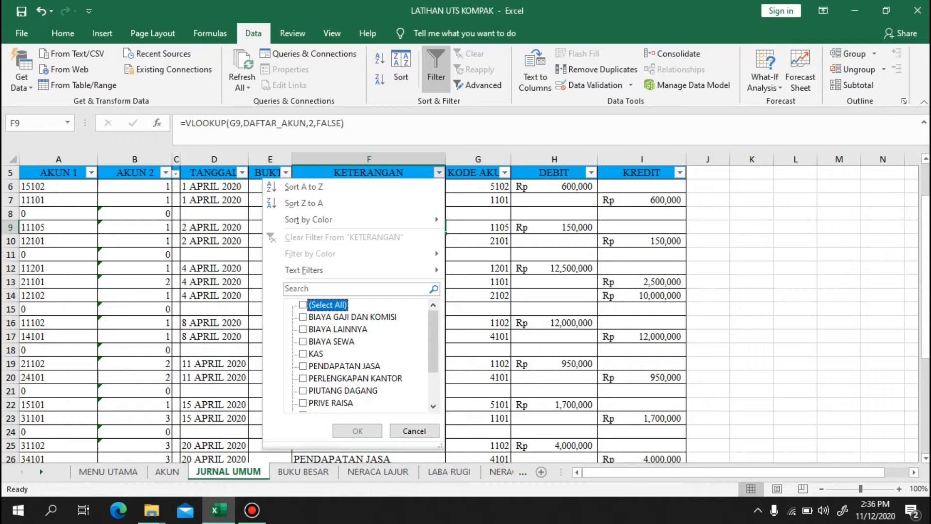
{"action": "left_click", "coordinate": [303, 354]}
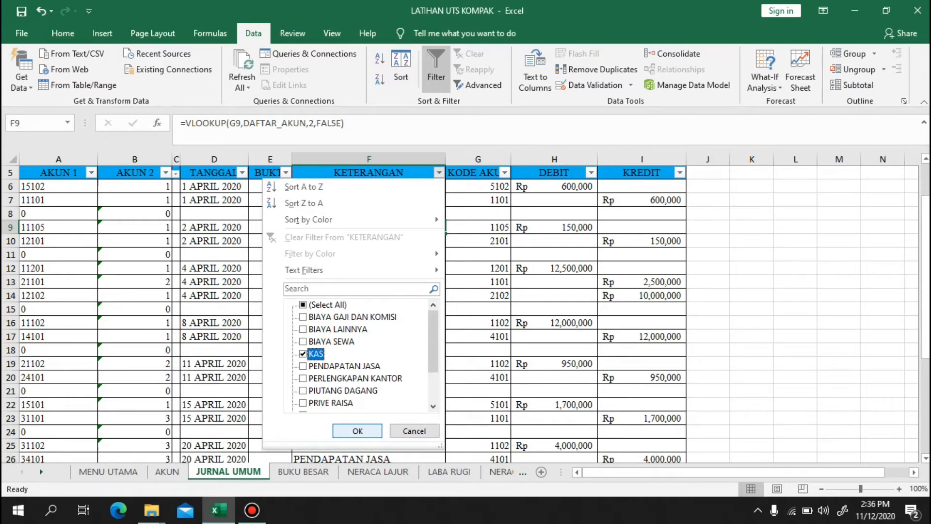
{"action": "left_click", "coordinate": [358, 431]}
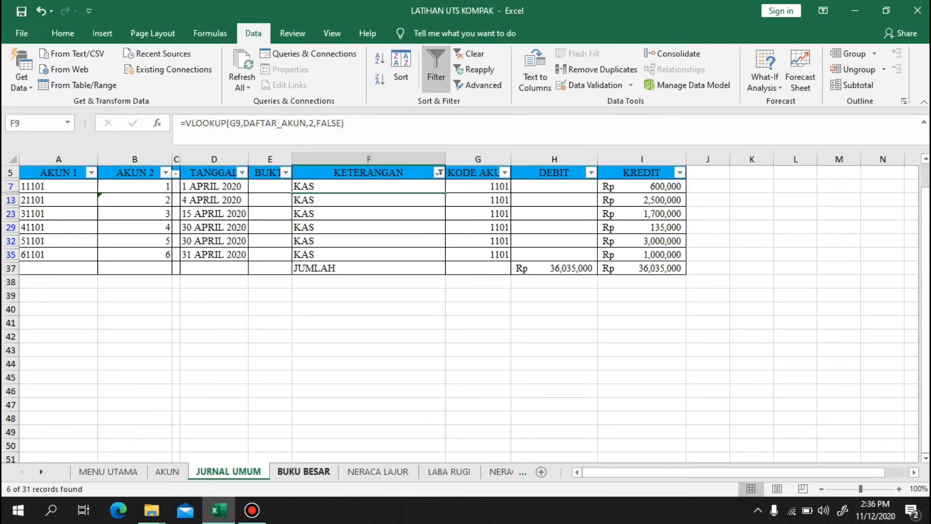
Open the BUKU BESAR sheet and look through its account ledgers
{"action": "left_click", "coordinate": [304, 471]}
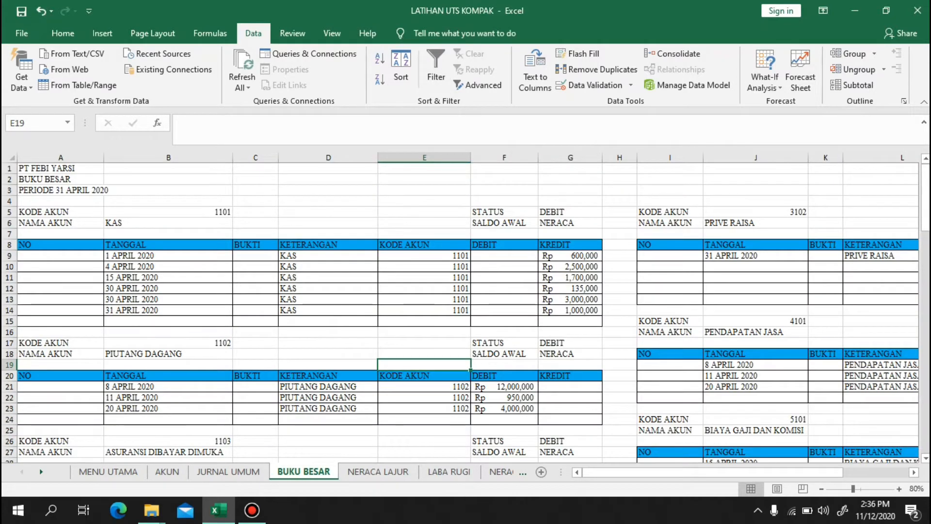
{"action": "scroll", "coordinate": [461, 312], "scroll_direction": "down", "scroll_amount": 18}
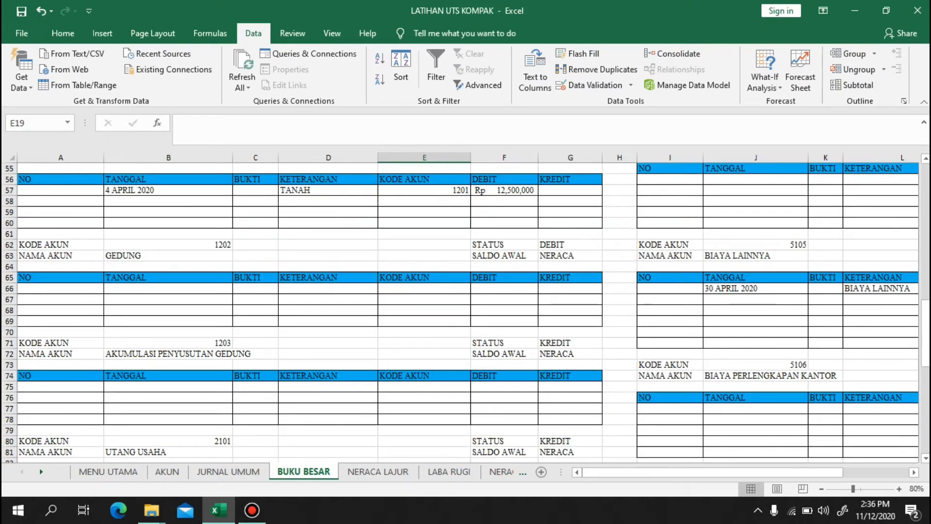
{"action": "scroll", "coordinate": [460, 311], "scroll_direction": "up", "scroll_amount": 13}
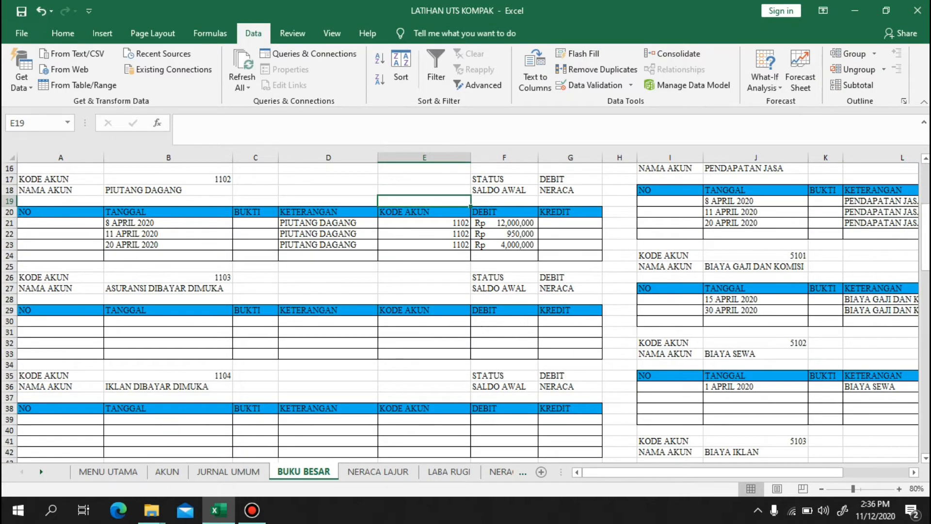
{"action": "scroll", "coordinate": [461, 310], "scroll_direction": "up", "scroll_amount": 5}
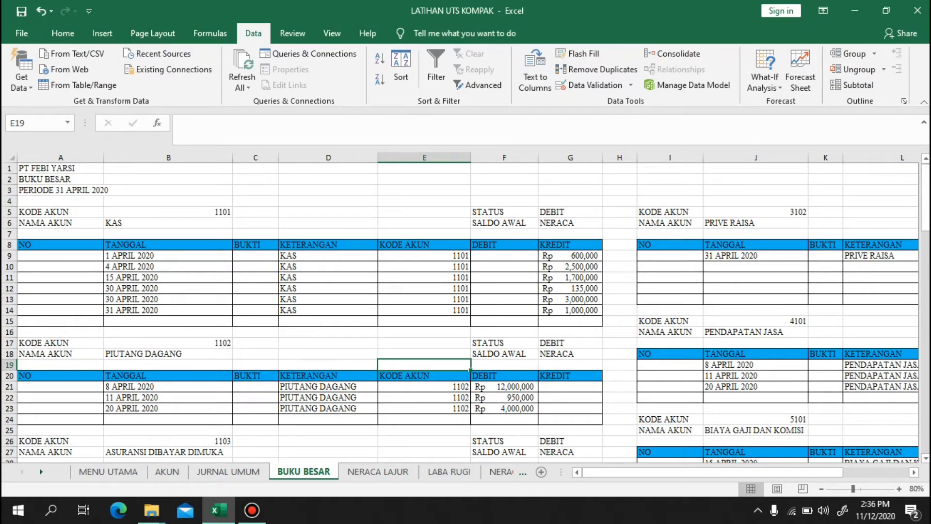
Inspect the data validation settings of the KAS ledger's KODE AKUN cell B5 without changing them
{"action": "left_click", "coordinate": [168, 212]}
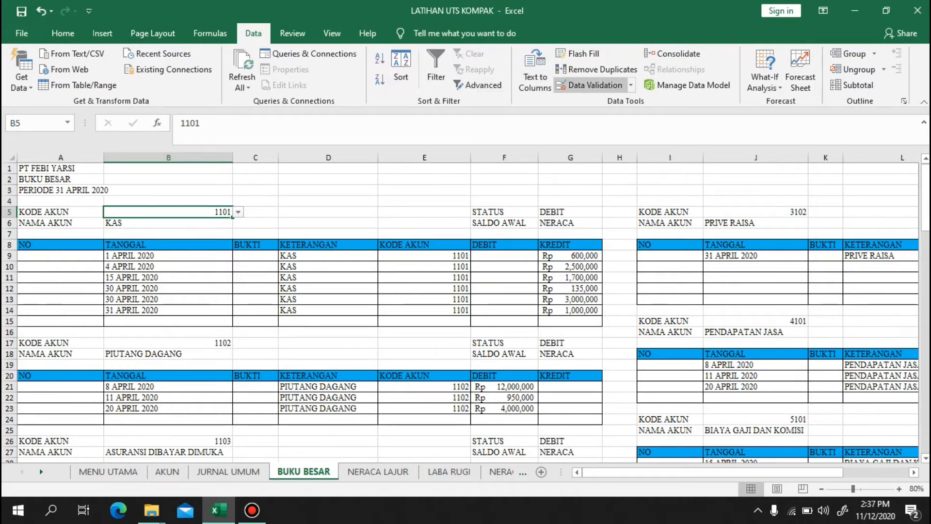
{"action": "left_click", "coordinate": [589, 85]}
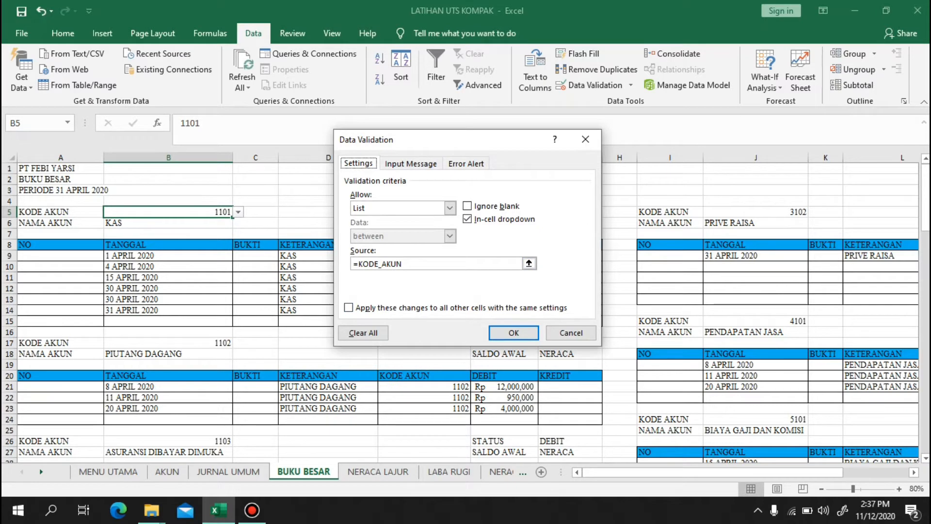
{"action": "left_click", "coordinate": [570, 332]}
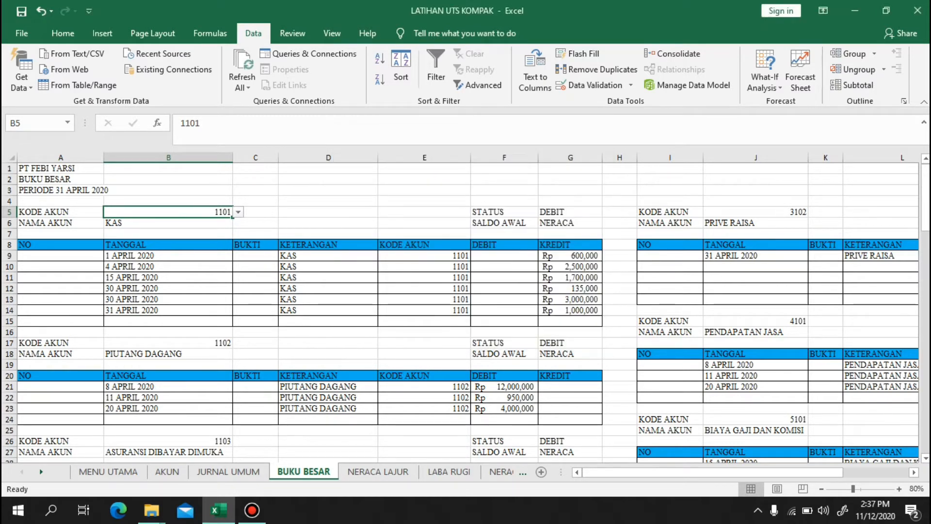
Examine the KAS ledger's lookup formulas for NAMA AKUN in B6, STATUS in G5 and SALDO AWAL in G6
{"action": "left_click", "coordinate": [168, 223]}
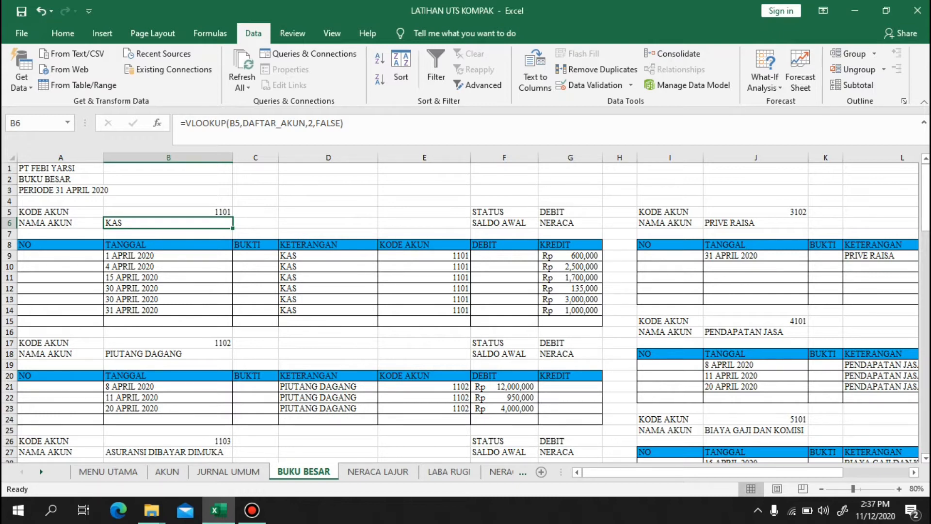
{"action": "left_click", "coordinate": [570, 212]}
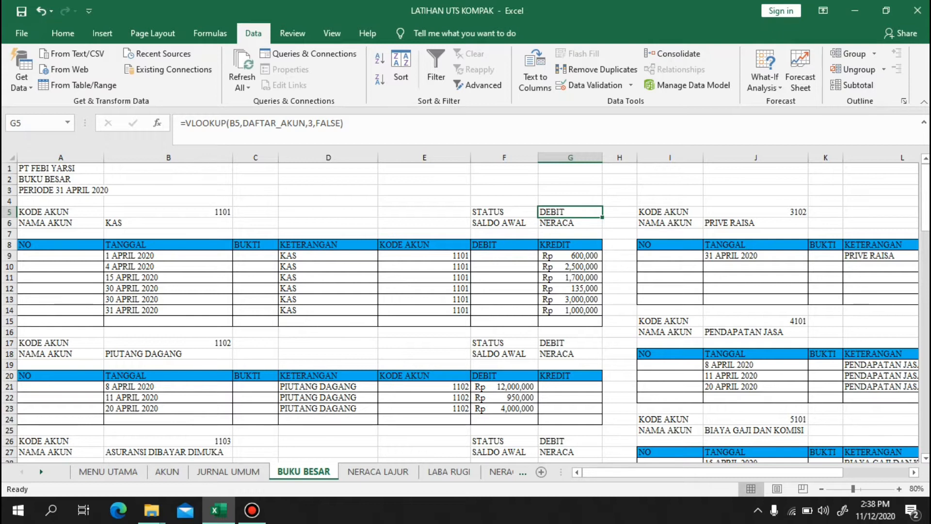
{"action": "left_click", "coordinate": [570, 223]}
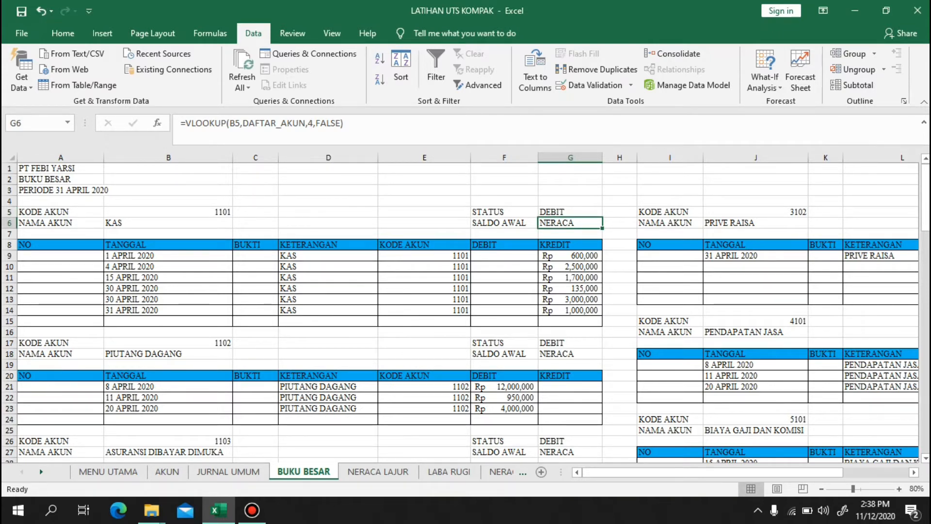
{"action": "left_click", "coordinate": [255, 212]}
{"action": "left_click", "coordinate": [168, 212]}
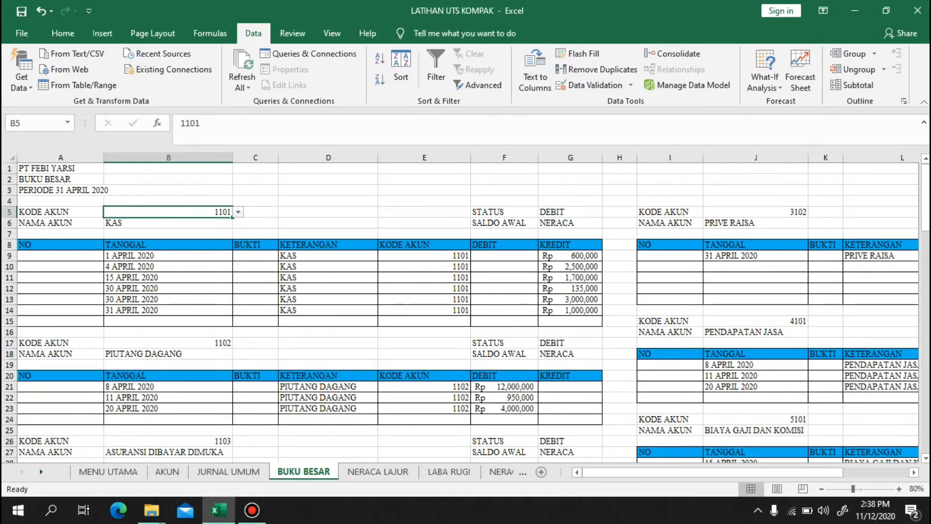
Check the PIUTANG DAGANG ledger's account code in B17 and name formula in B18, and view the ledgers below
{"action": "left_click", "coordinate": [168, 343]}
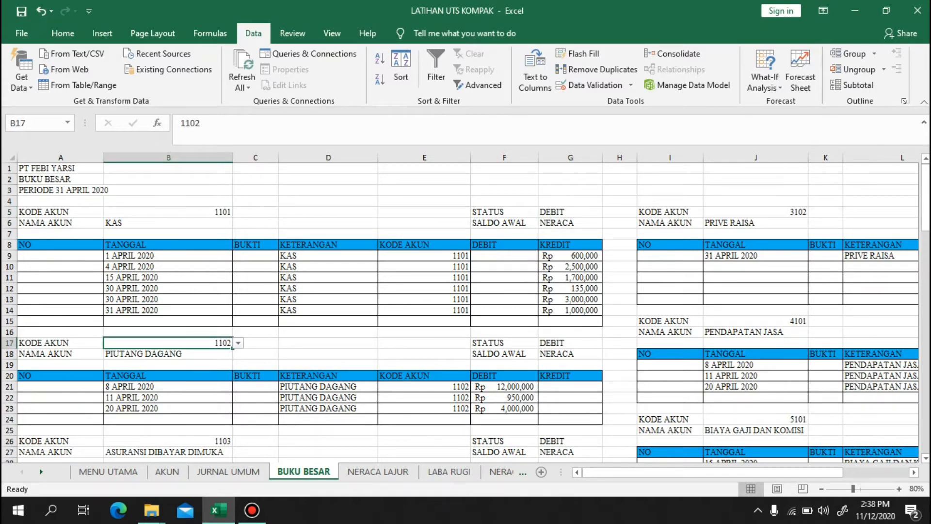
{"action": "left_click", "coordinate": [168, 354]}
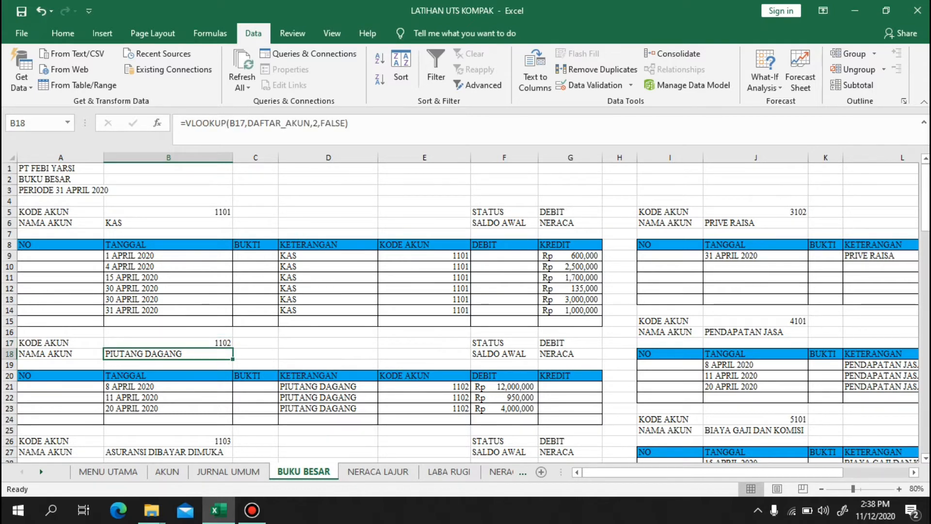
{"action": "scroll", "coordinate": [461, 310], "scroll_direction": "down", "scroll_amount": 2}
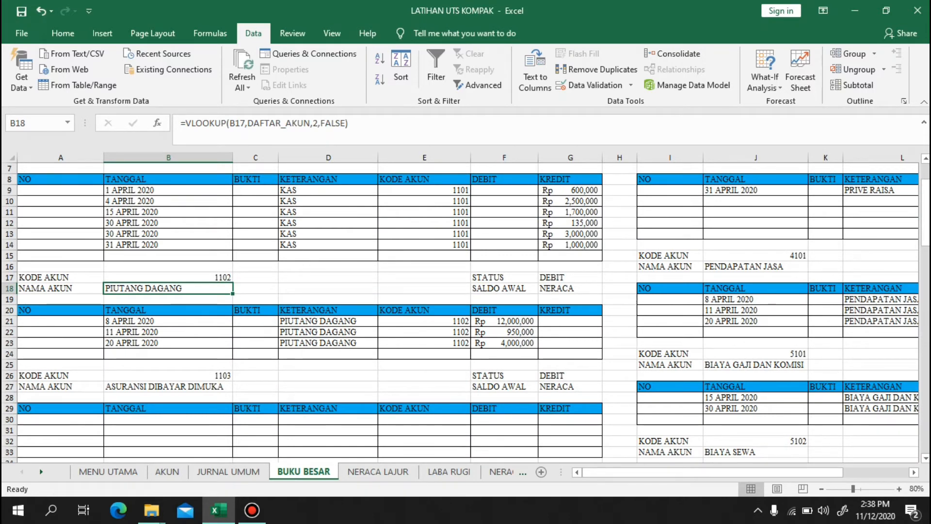
{"action": "scroll", "coordinate": [461, 311], "scroll_direction": "down", "scroll_amount": 10}
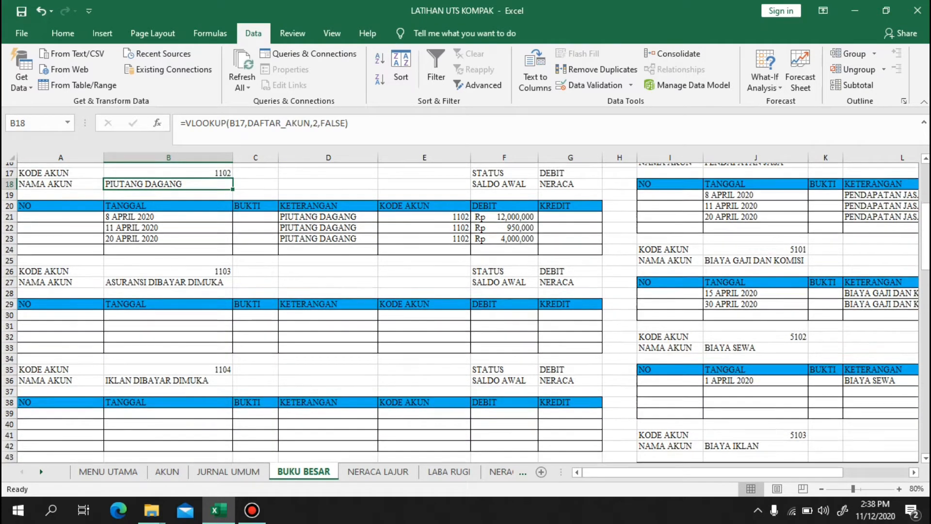
{"action": "scroll", "coordinate": [460, 310], "scroll_direction": "up", "scroll_amount": 12}
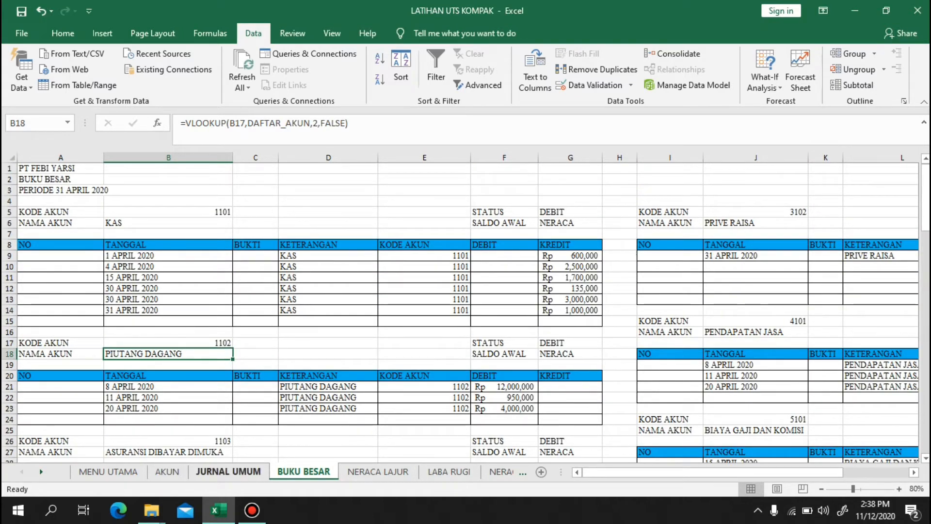
Copy the filtered KAS entries with their headings, from TANGGAL to KREDIT (D5:I35), on the JURNAL UMUM sheet
{"action": "left_click", "coordinate": [228, 472]}
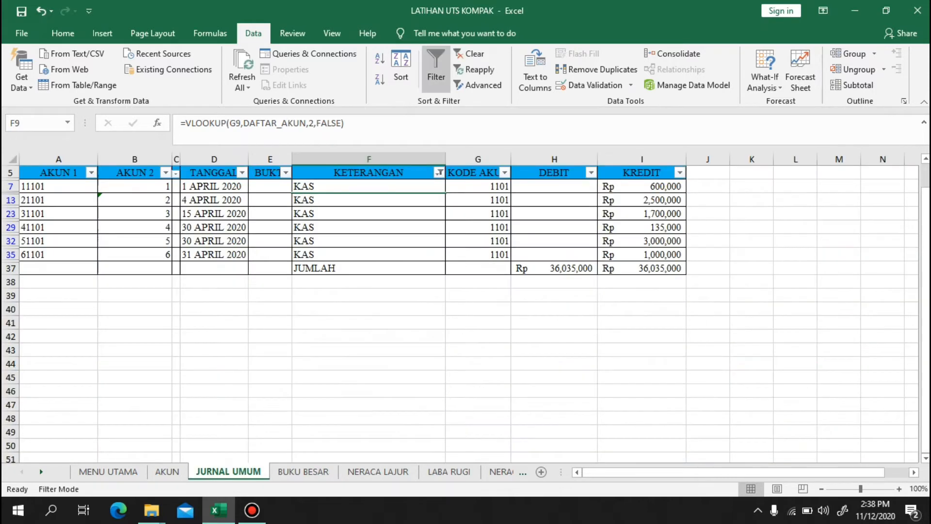
{"action": "scroll", "coordinate": [460, 310], "scroll_direction": "up", "scroll_amount": 2}
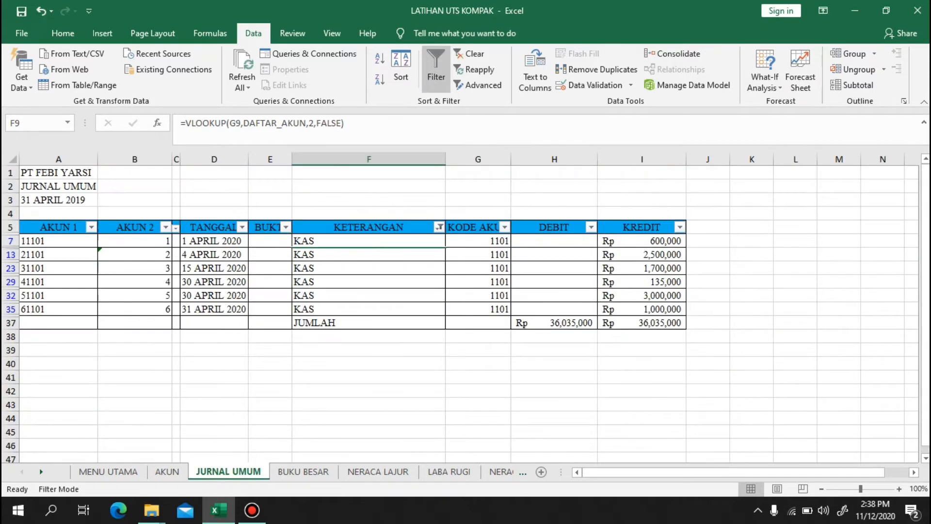
{"action": "left_click_drag", "start_coordinate": [212, 227], "coordinate": [645, 309]}
{"action": "key", "text": "ctrl+c"}
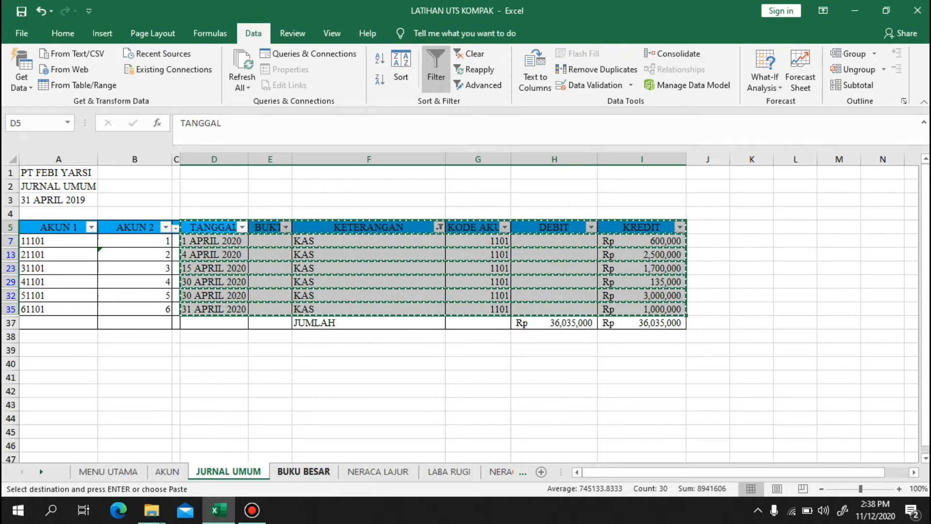
Paste the copied KAS entries with their headings into the KAS ledger on the BUKU BESAR sheet, starting at B8
{"action": "key", "text": "ctrl+Page_Down"}
{"action": "left_click", "coordinate": [168, 244]}
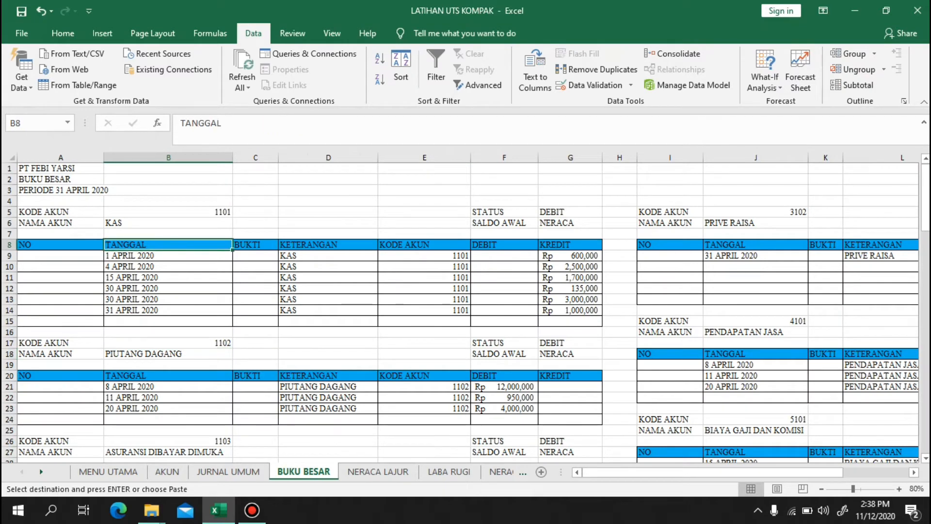
{"action": "key", "text": "ctrl+v"}
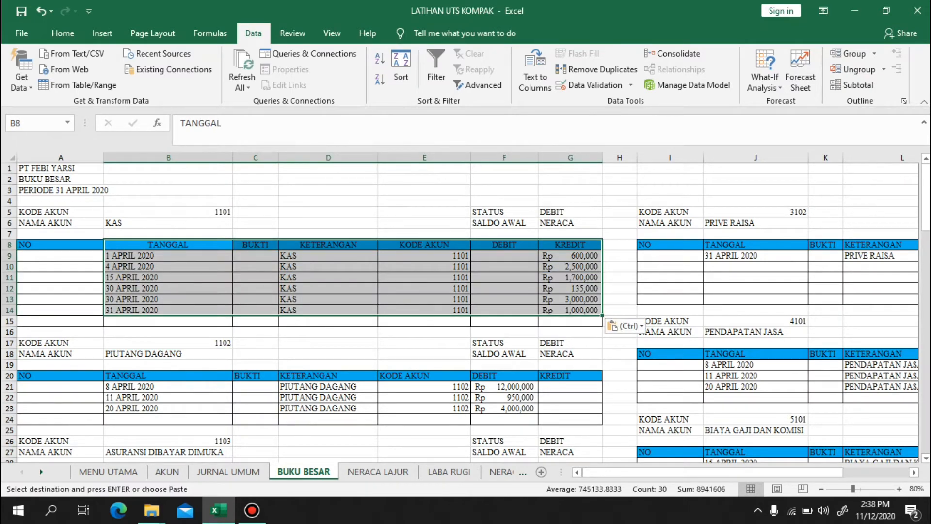
{"action": "left_click", "coordinate": [329, 354]}
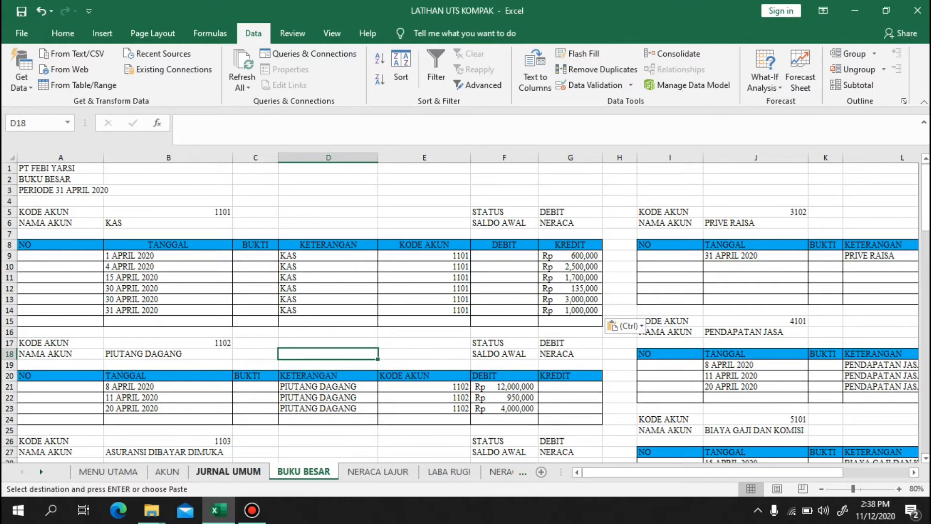
Return to the JURNAL UMUM sheet and check the KETERANGAN lookup formula in F7 without changing it
{"action": "left_click", "coordinate": [227, 471]}
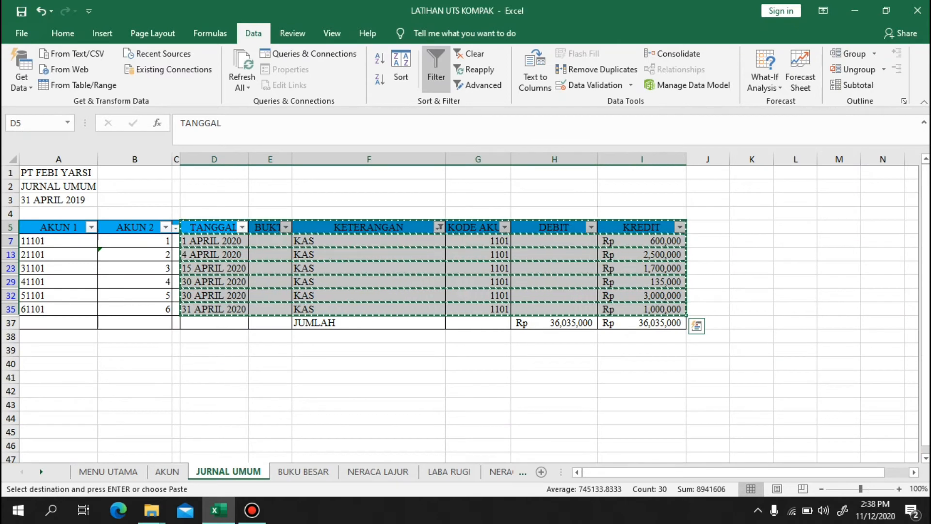
{"action": "left_click", "coordinate": [388, 323]}
{"action": "double_click", "coordinate": [420, 241]}
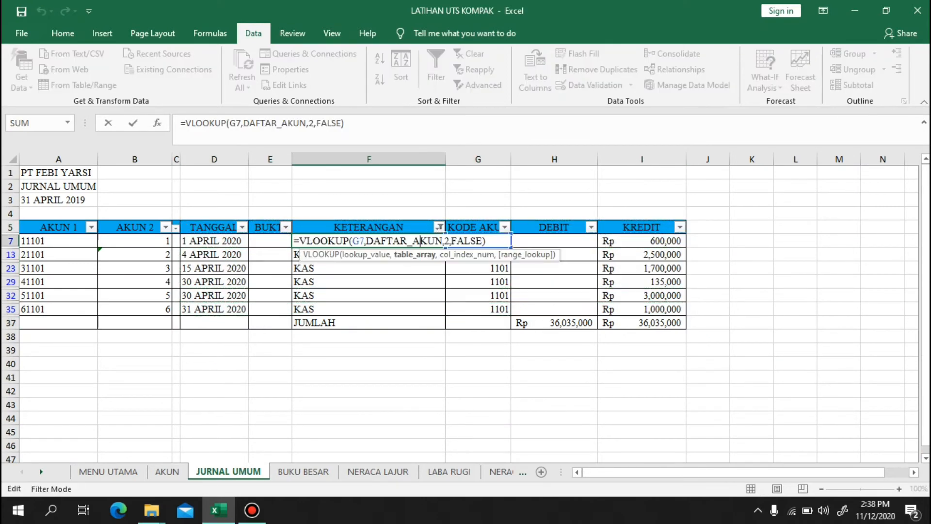
{"action": "left_click", "coordinate": [369, 404]}
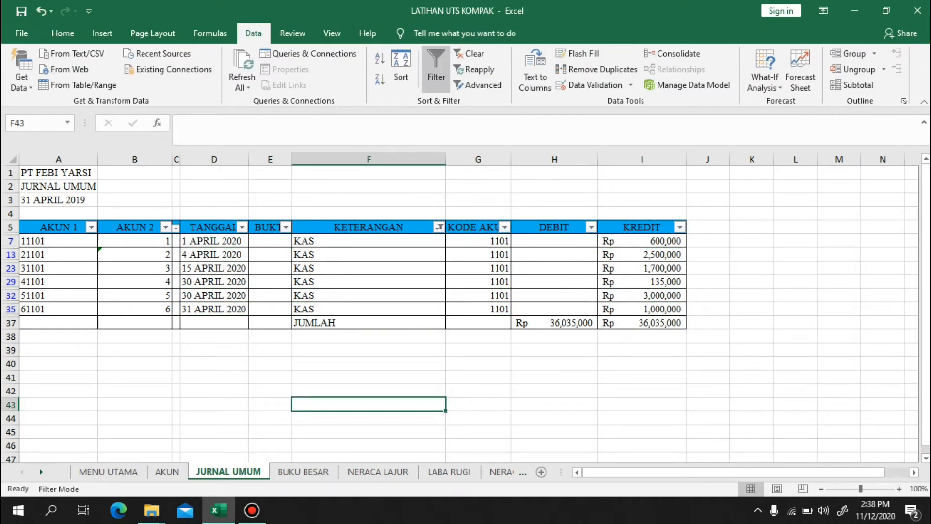
Review the account names in the KETERANGAN filter list and remove the filter from the JURNAL UMUM table
{"action": "left_click", "coordinate": [439, 227]}
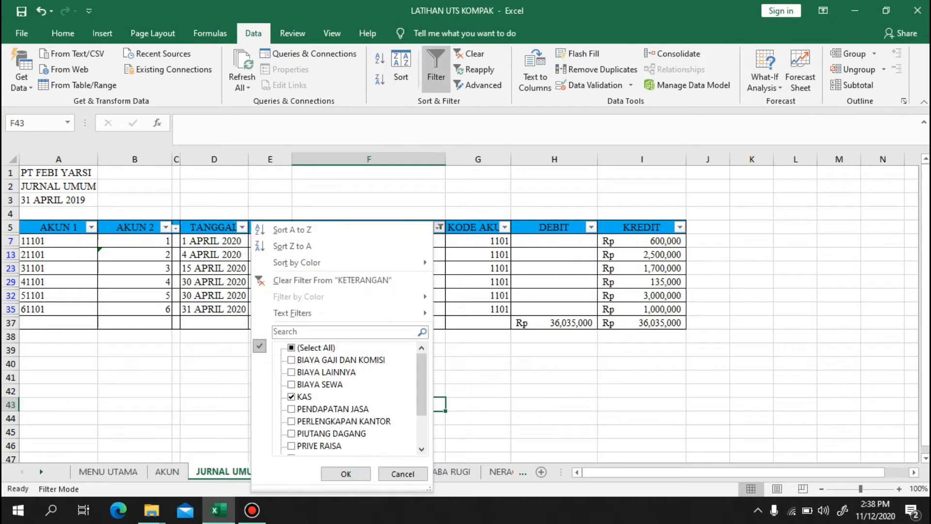
{"action": "scroll", "coordinate": [349, 398], "scroll_direction": "down", "scroll_amount": 1}
{"action": "scroll", "coordinate": [349, 398], "scroll_direction": "down", "scroll_amount": 1}
{"action": "scroll", "coordinate": [349, 398], "scroll_direction": "up", "scroll_amount": 2}
{"action": "scroll", "coordinate": [349, 398], "scroll_direction": "down", "scroll_amount": 2}
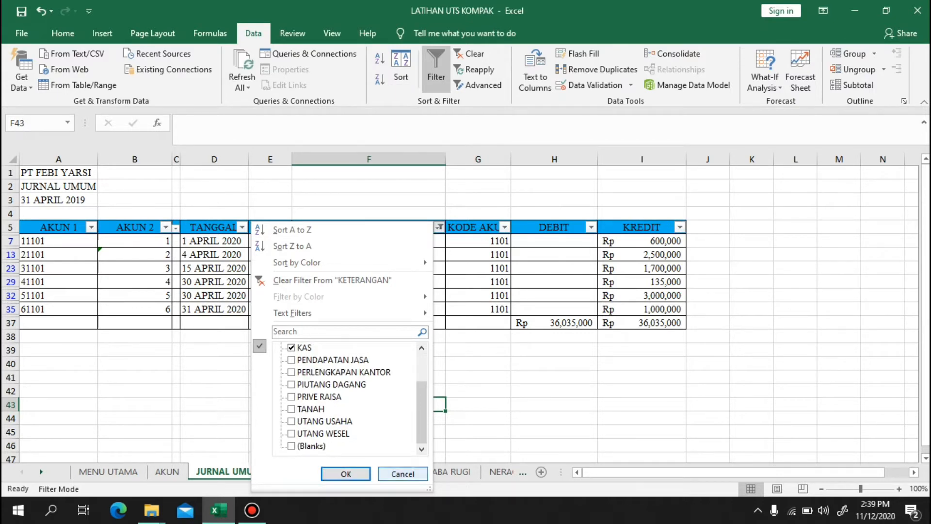
{"action": "left_click", "coordinate": [346, 474]}
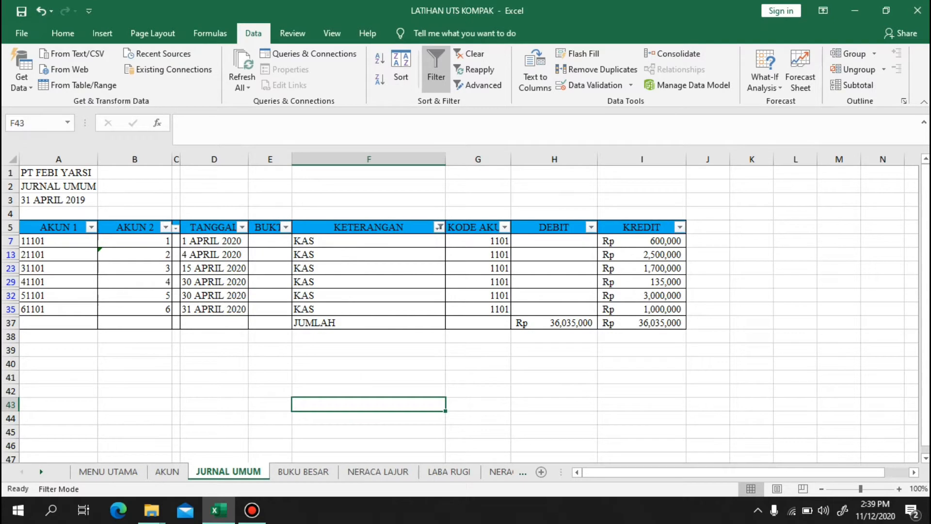
{"action": "left_click", "coordinate": [436, 70]}
{"action": "scroll", "coordinate": [436, 310], "scroll_direction": "down", "scroll_amount": 9}
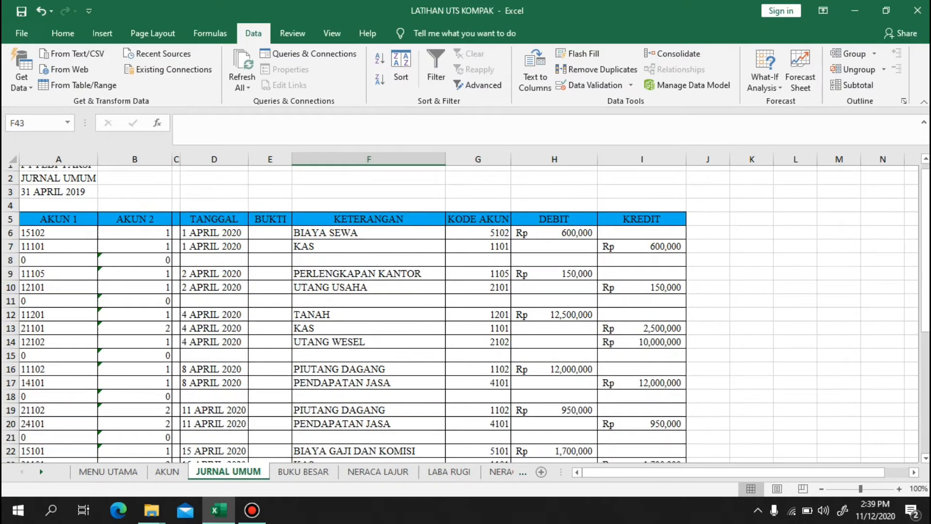
Look through the account ledgers on the BUKU BESAR sheet, from KAS down to UTANG WESEL and back
{"action": "left_click", "coordinate": [303, 471]}
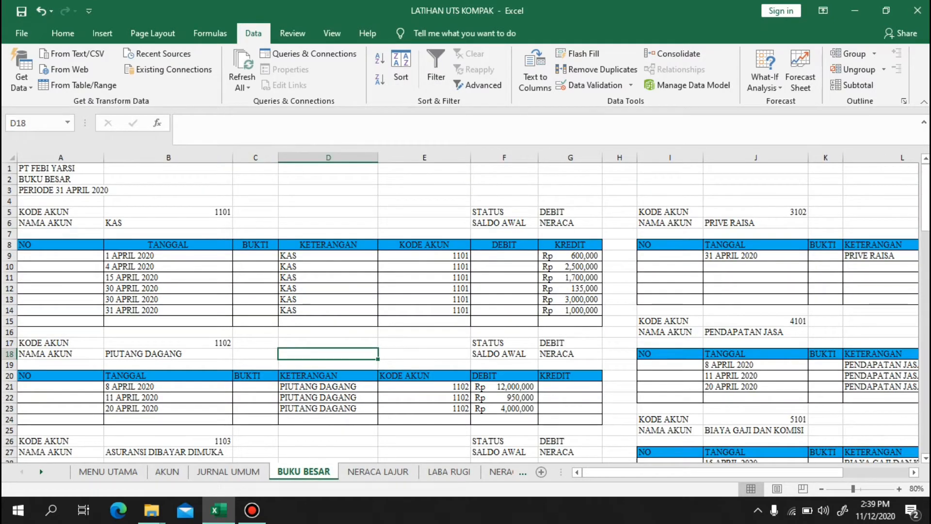
{"action": "scroll", "coordinate": [465, 310], "scroll_direction": "down", "scroll_amount": 15}
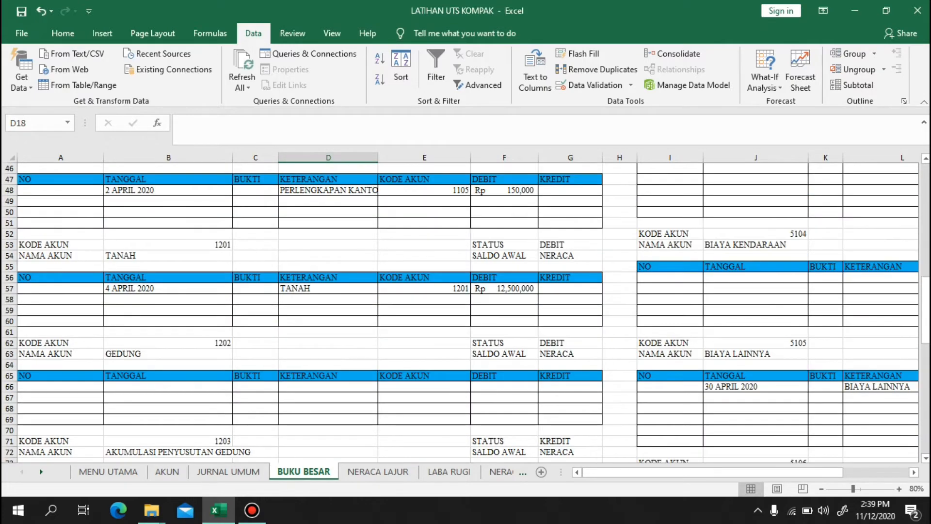
{"action": "scroll", "coordinate": [466, 311], "scroll_direction": "down", "scroll_amount": 9}
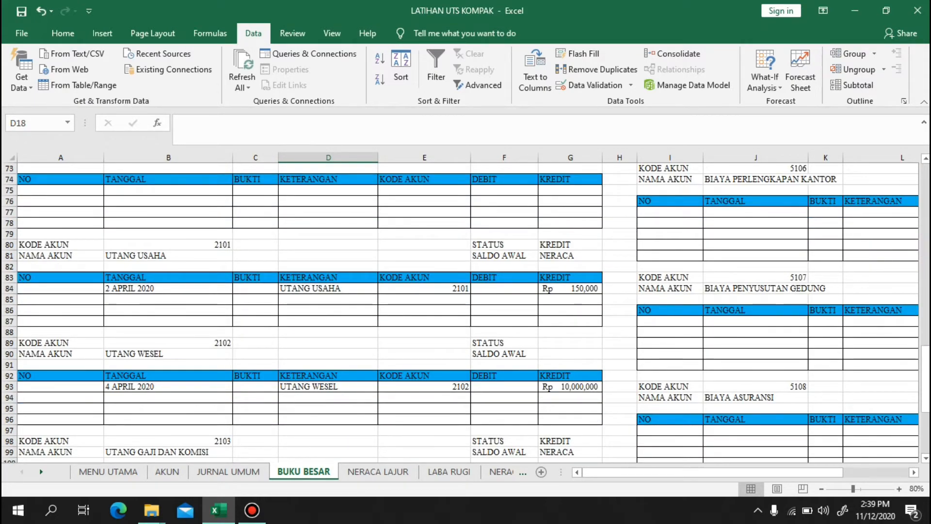
{"action": "scroll", "coordinate": [466, 310], "scroll_direction": "up", "scroll_amount": 16}
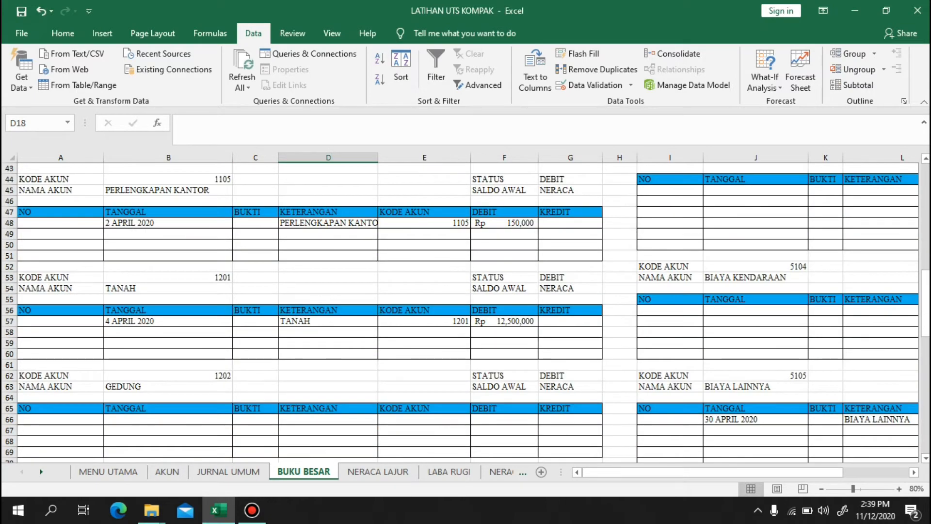
{"action": "scroll", "coordinate": [466, 311], "scroll_direction": "up", "scroll_amount": 5}
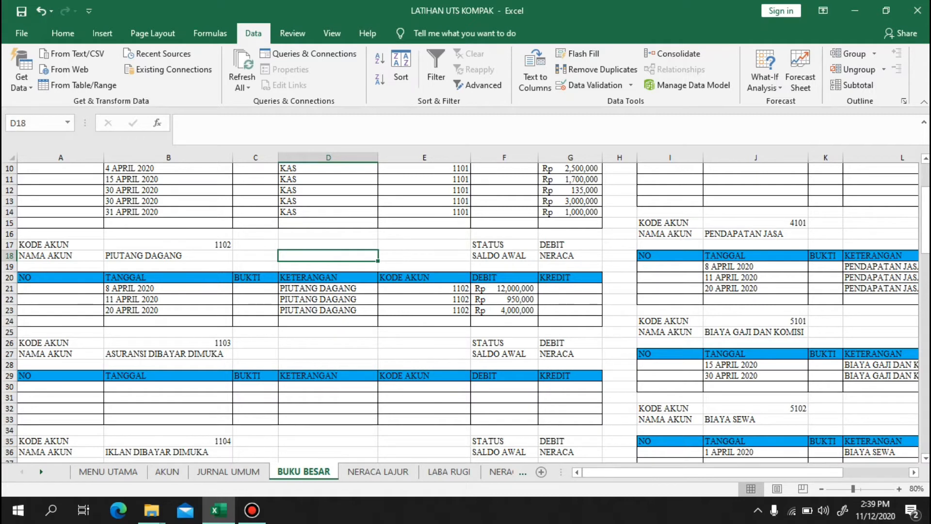
{"action": "scroll", "coordinate": [466, 311], "scroll_direction": "up", "scroll_amount": 3}
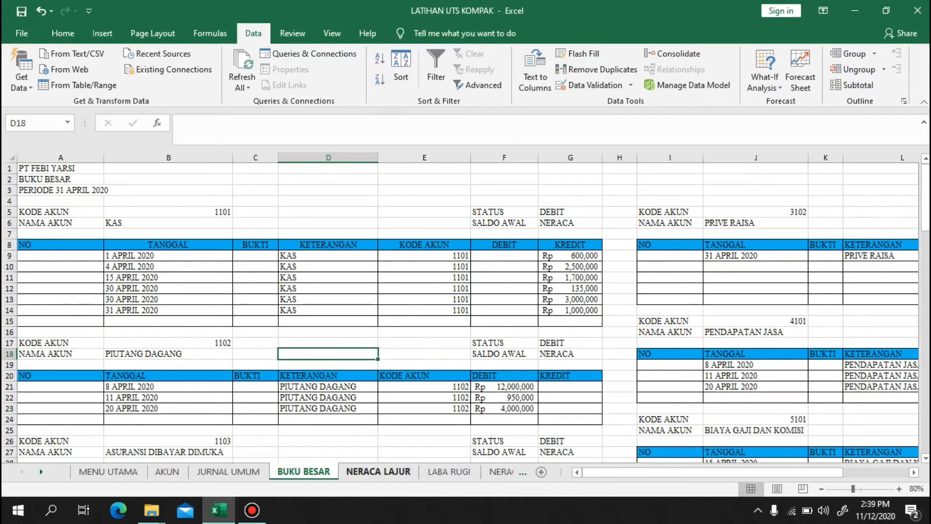
Examine the KODE AKUN column on the NERACA LAJUR sheet from A7 down and compare it with the AKUN sheet's account list
{"action": "left_click", "coordinate": [378, 472]}
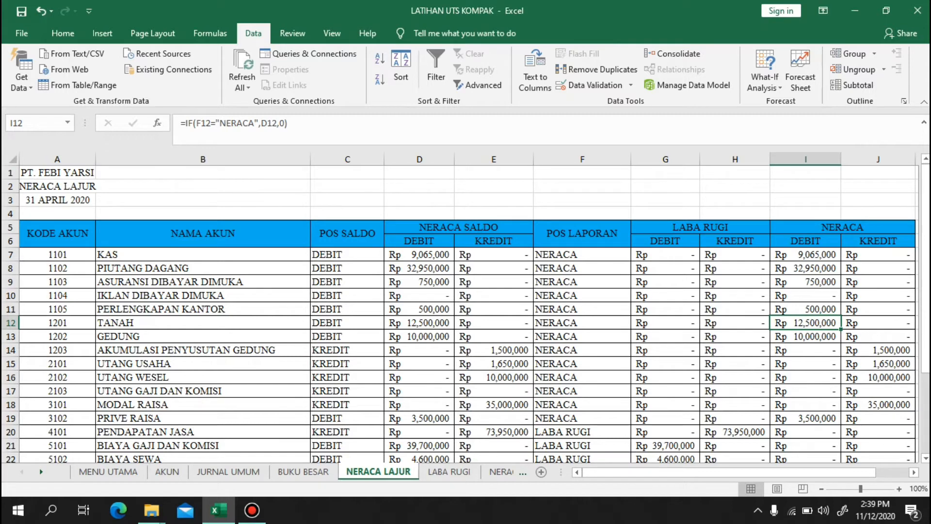
{"action": "left_click", "coordinate": [57, 254]}
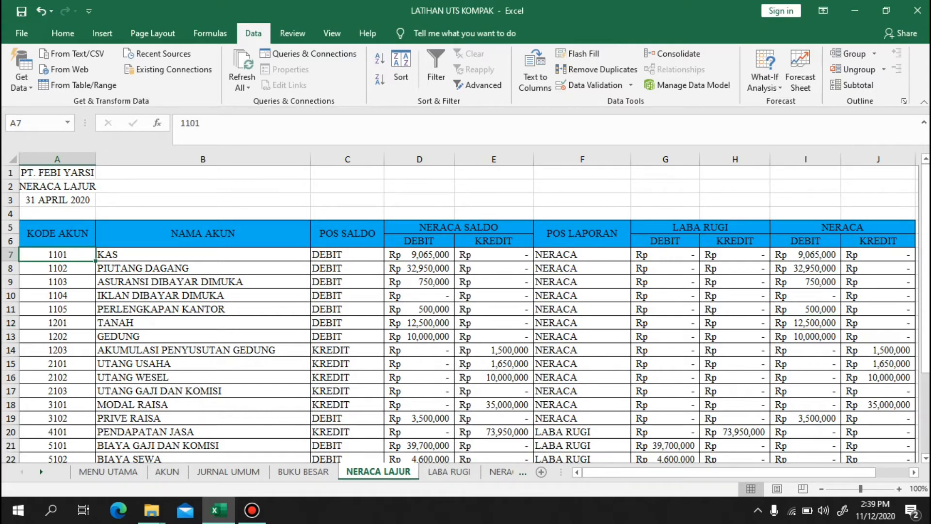
{"action": "scroll", "coordinate": [460, 314], "scroll_direction": "down", "scroll_amount": 5}
{"action": "scroll", "coordinate": [460, 313], "scroll_direction": "up", "scroll_amount": 5}
{"action": "left_click", "coordinate": [228, 471]}
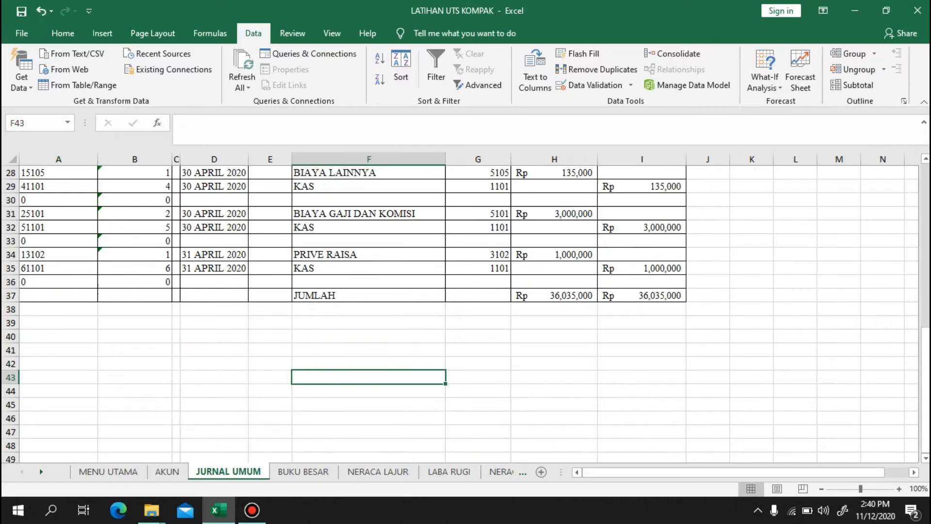
{"action": "left_click", "coordinate": [167, 471]}
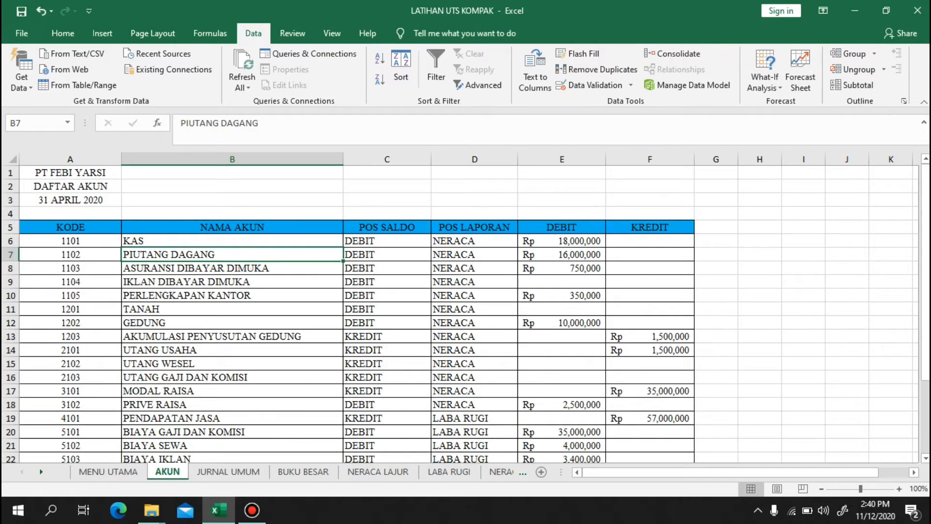
{"action": "left_click", "coordinate": [378, 471]}
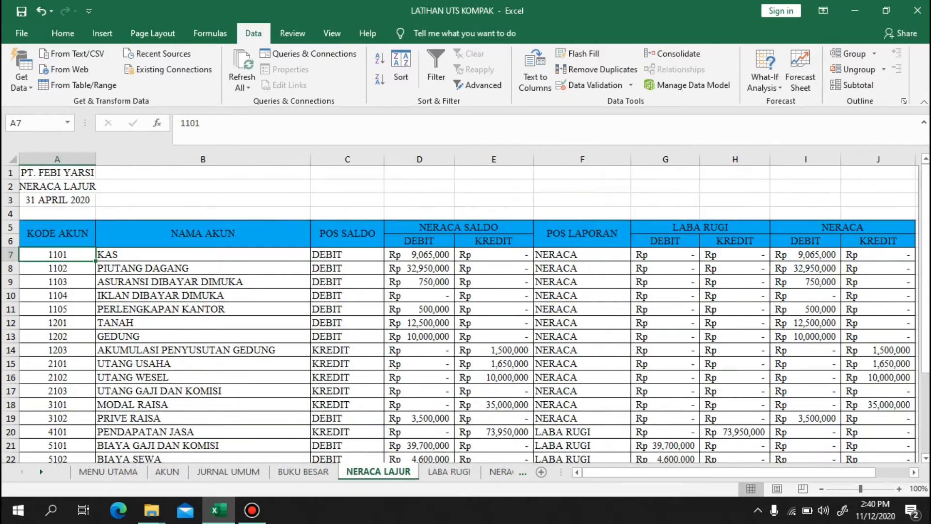
Examine the NERACA LAJUR lookup formulas for NAMA AKUN in B7 and POS SALDO in C7
{"action": "left_click", "coordinate": [203, 255]}
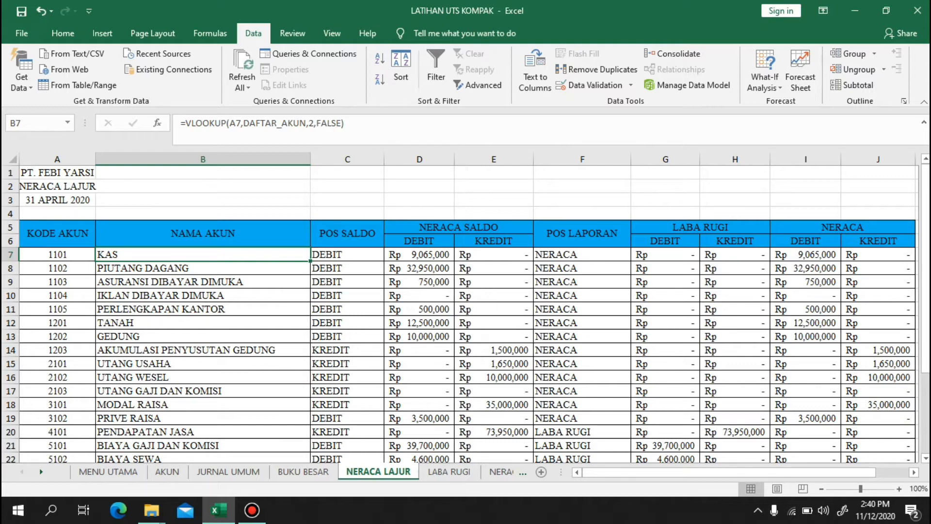
{"action": "scroll", "coordinate": [465, 313], "scroll_direction": "down", "scroll_amount": 4}
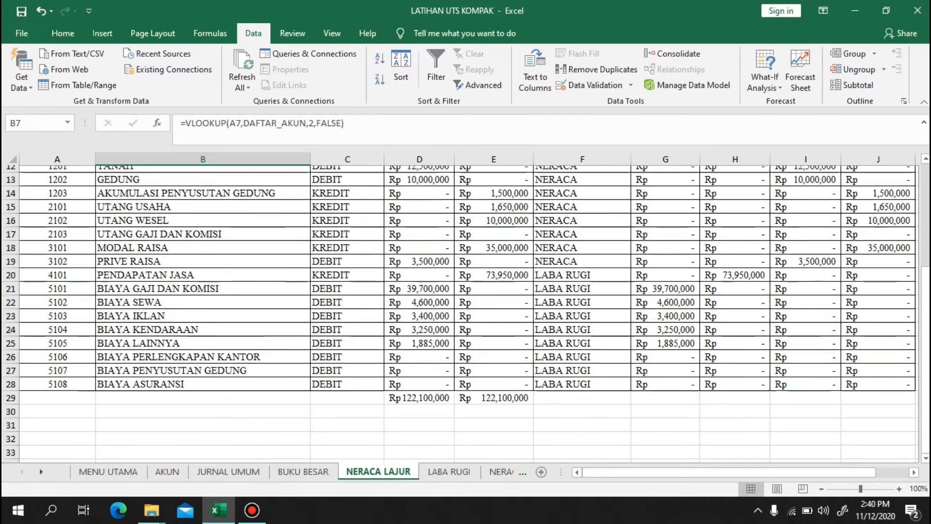
{"action": "scroll", "coordinate": [465, 313], "scroll_direction": "up", "scroll_amount": 4}
{"action": "left_click", "coordinate": [347, 233]}
{"action": "left_click", "coordinate": [347, 254]}
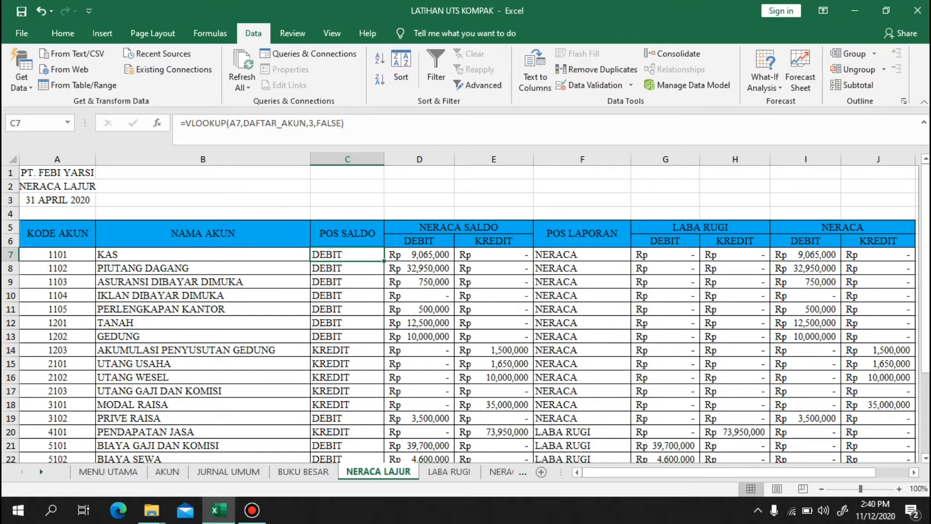
Examine the NERACA SALDO debit formula in D7 and trace its references to column A and cell A6 on the AKUN sheet
{"action": "left_click", "coordinate": [419, 255]}
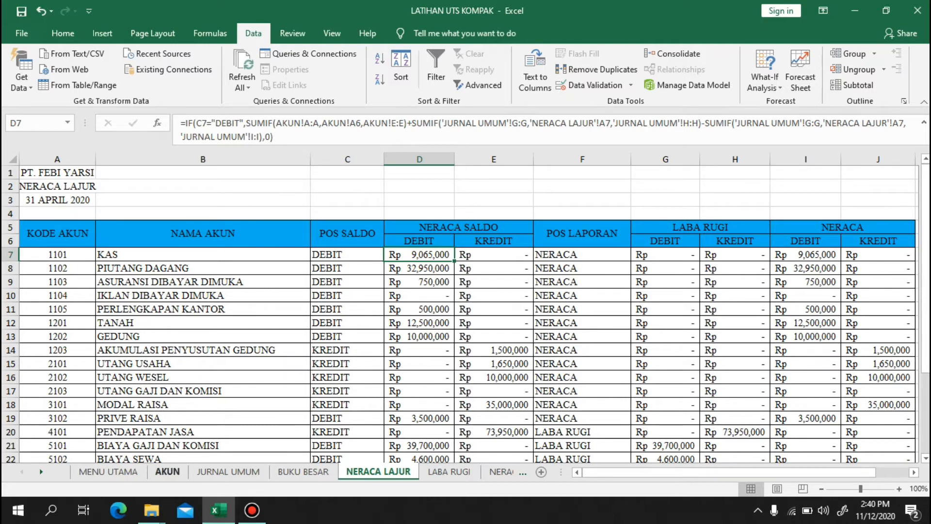
{"action": "left_click", "coordinate": [168, 471]}
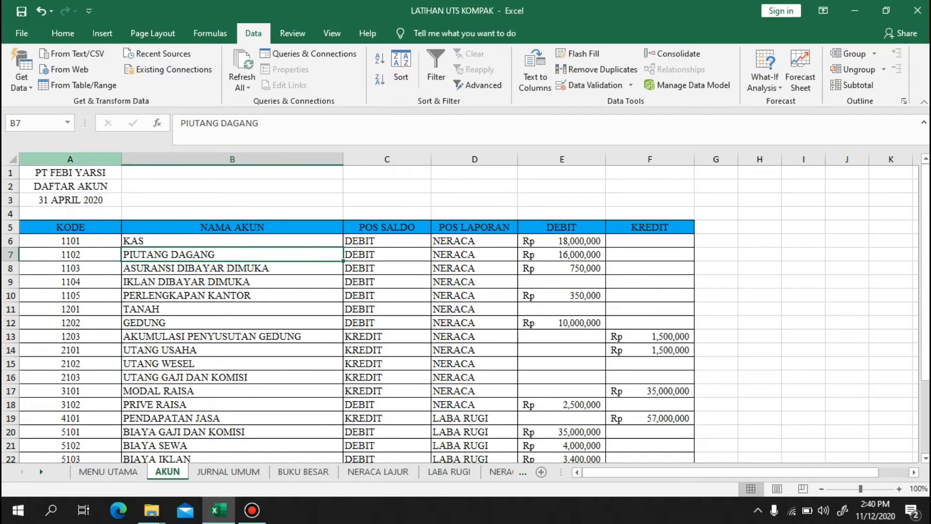
{"action": "left_click", "coordinate": [70, 159]}
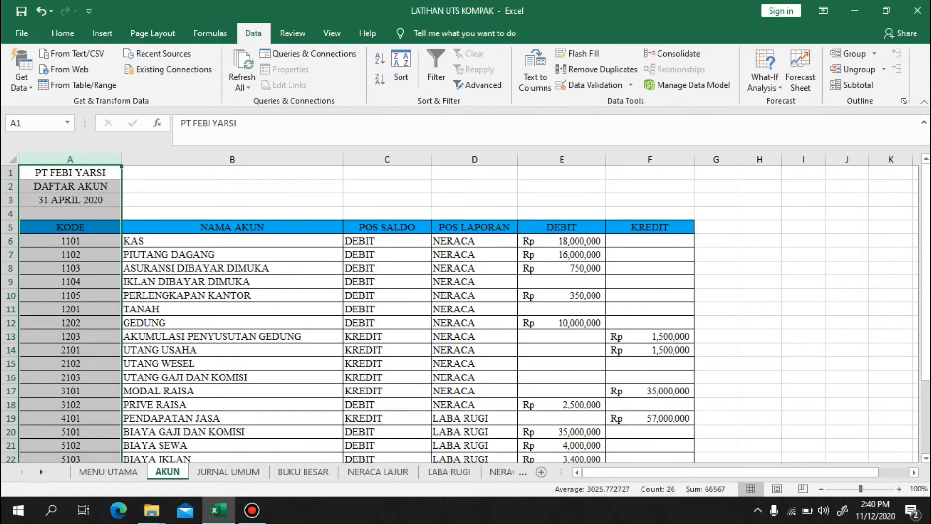
{"action": "left_click", "coordinate": [379, 472]}
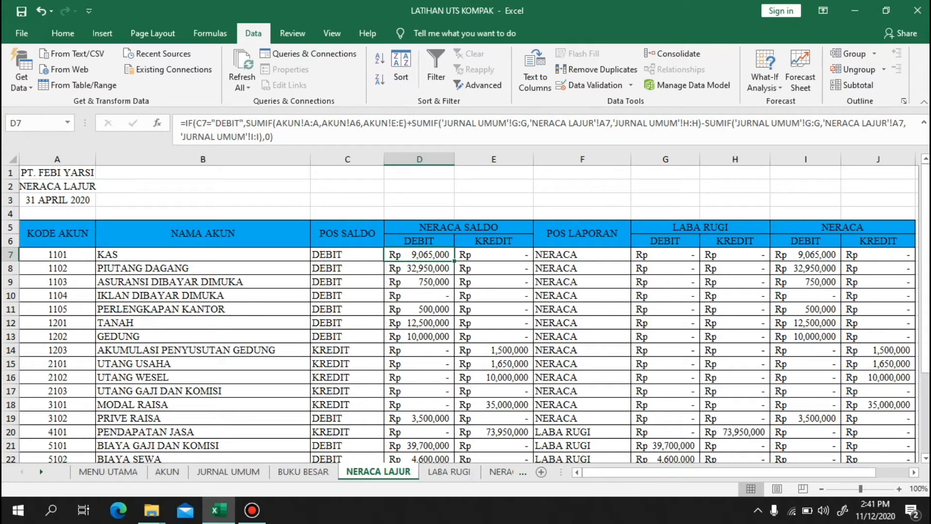
{"action": "left_click", "coordinate": [166, 472]}
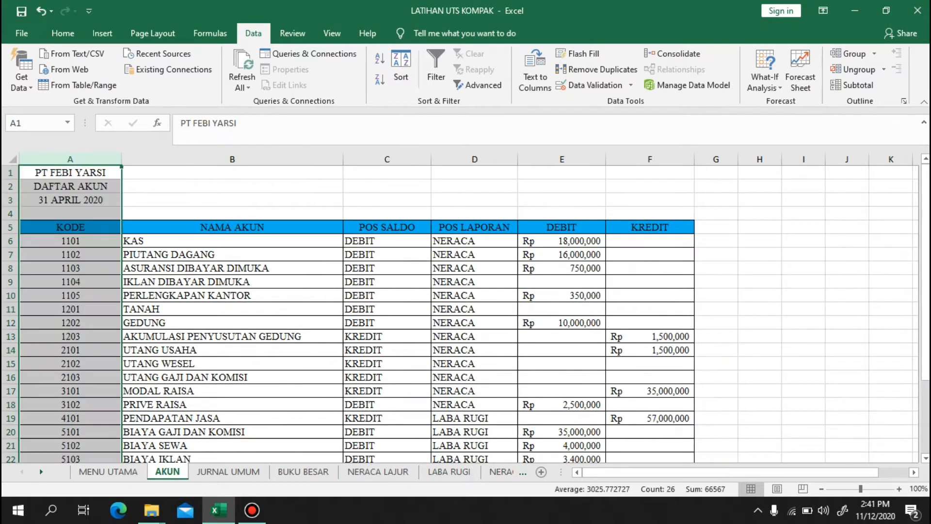
{"action": "left_click", "coordinate": [70, 254]}
{"action": "left_click", "coordinate": [70, 241]}
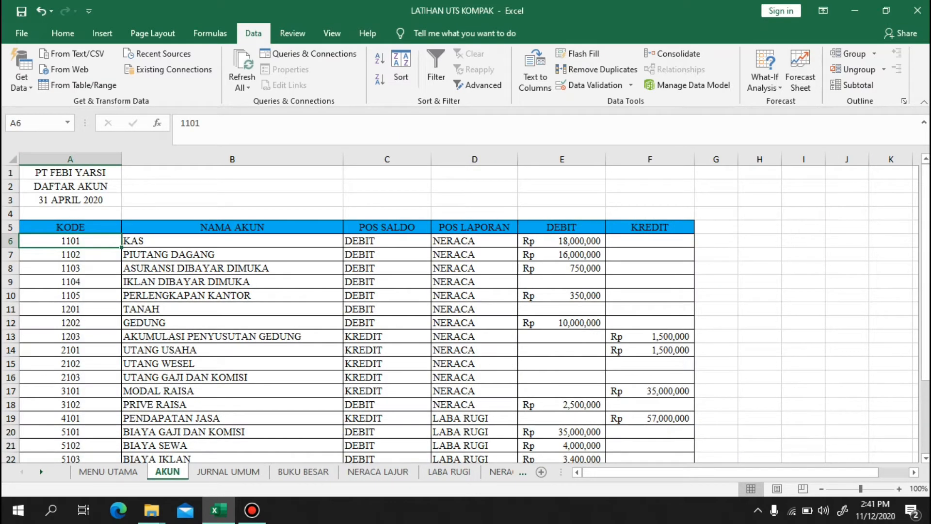
{"action": "left_click", "coordinate": [378, 472]}
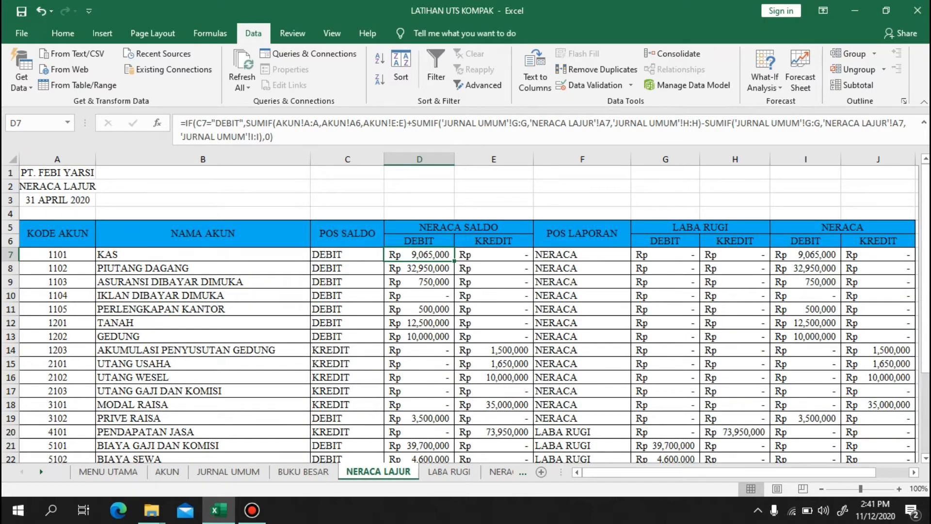
Trace the D7 formula's sum range to the DEBIT column E on the AKUN sheet and return to NERACA LAJUR
{"action": "left_click", "coordinate": [167, 472]}
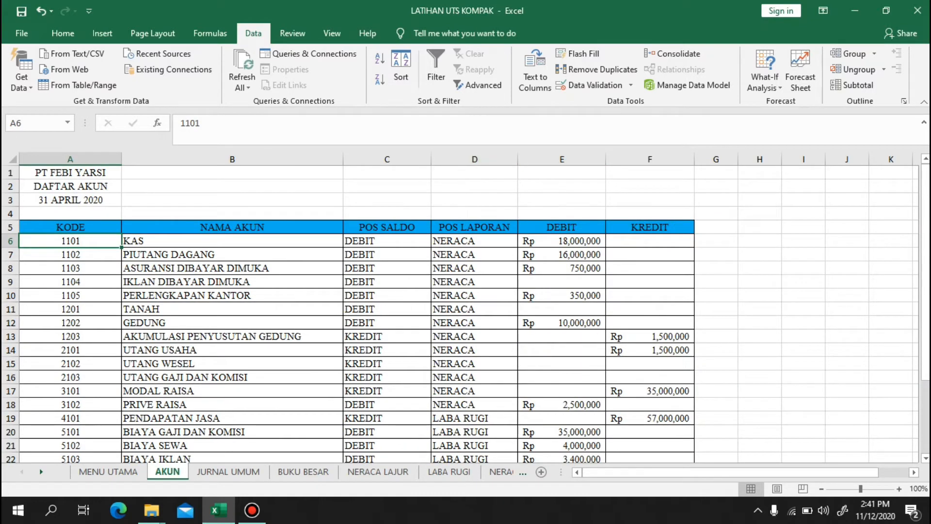
{"action": "left_click", "coordinate": [561, 159]}
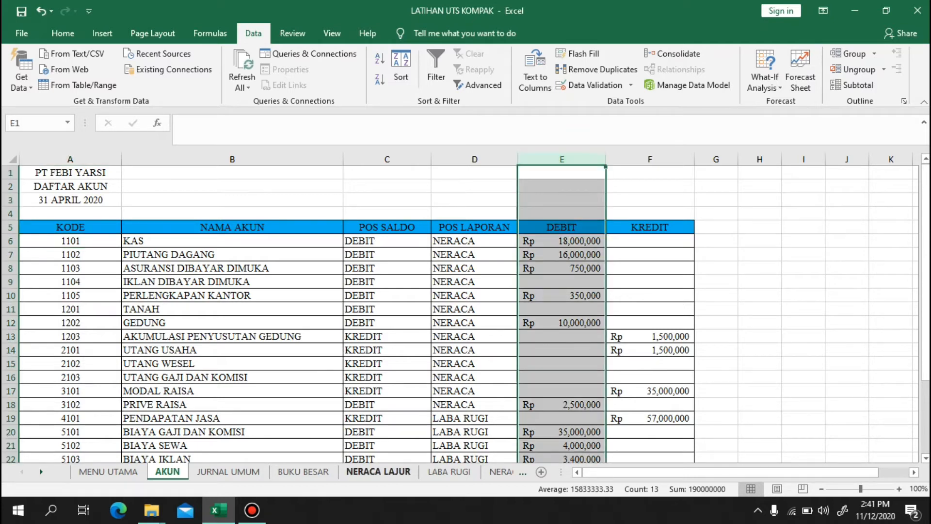
{"action": "left_click", "coordinate": [378, 471]}
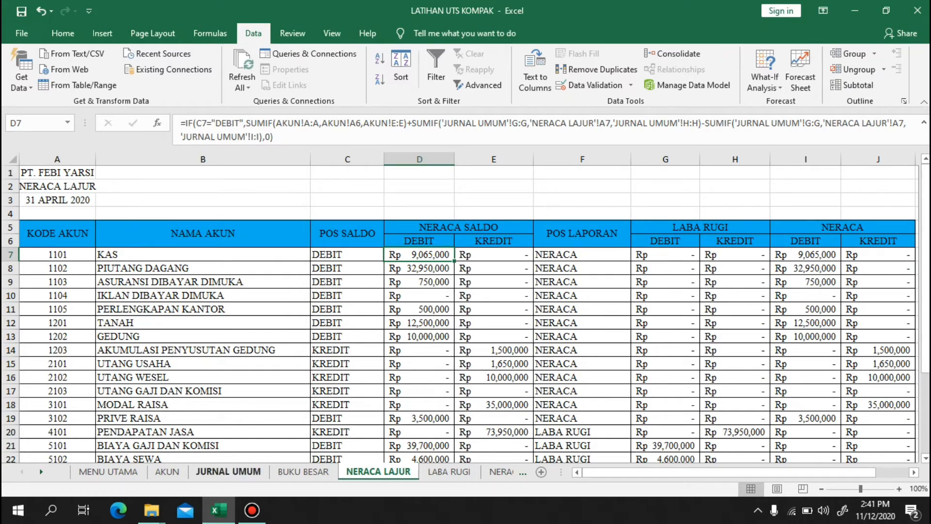
Trace the D7 formula's references to the KODE AKUN column G on the JURNAL UMUM sheet and cell A7 on NERACA LAJUR
{"action": "left_click", "coordinate": [228, 471]}
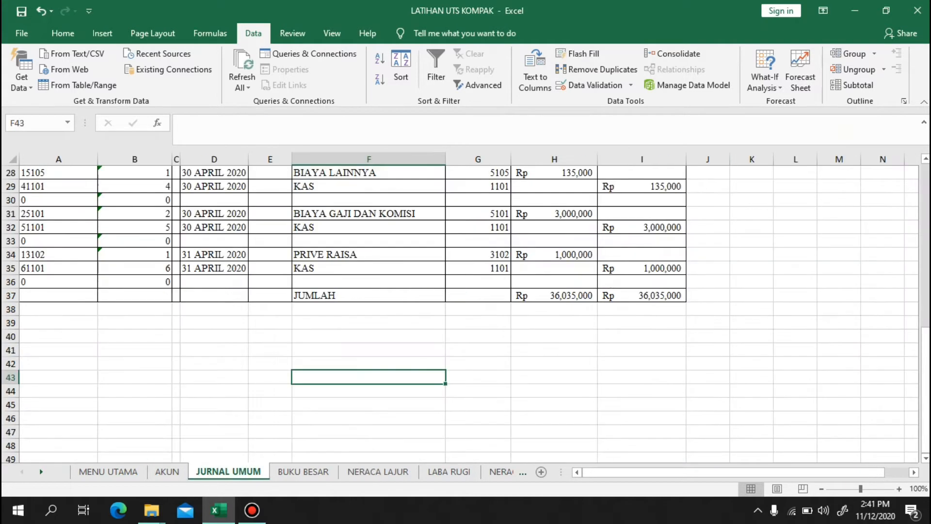
{"action": "scroll", "coordinate": [460, 313], "scroll_direction": "up", "scroll_amount": 9}
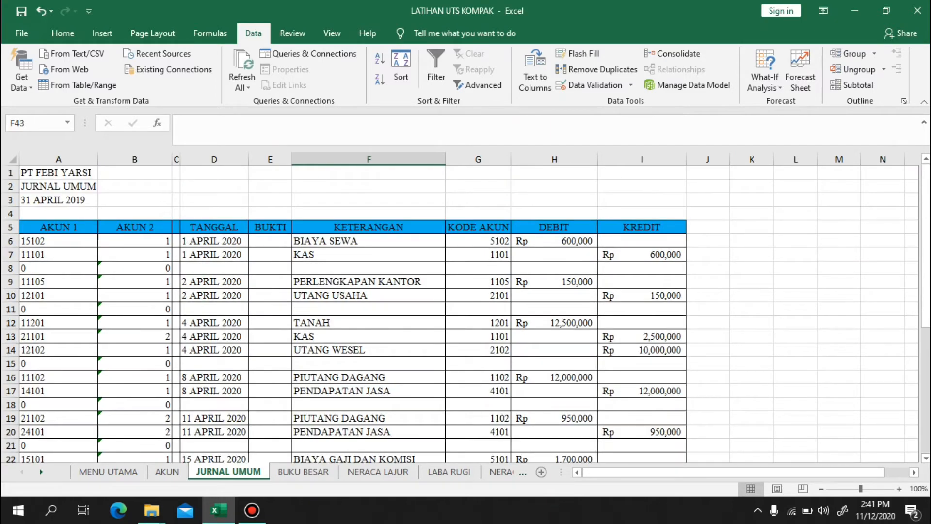
{"action": "left_click", "coordinate": [477, 159]}
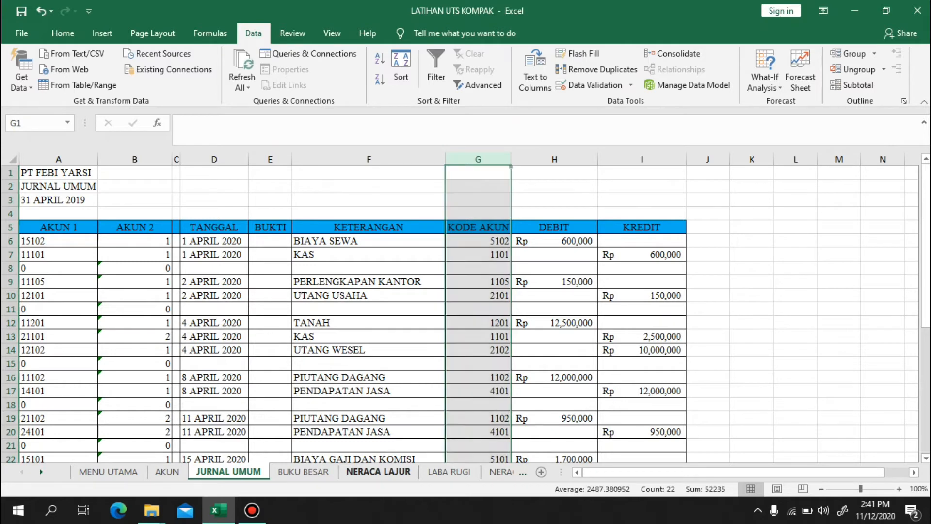
{"action": "left_click", "coordinate": [378, 472]}
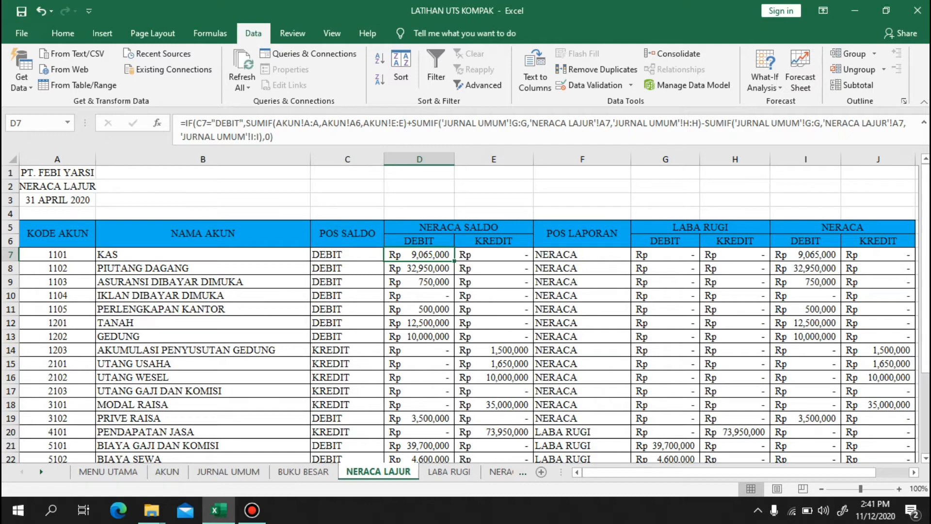
{"action": "left_click", "coordinate": [57, 254]}
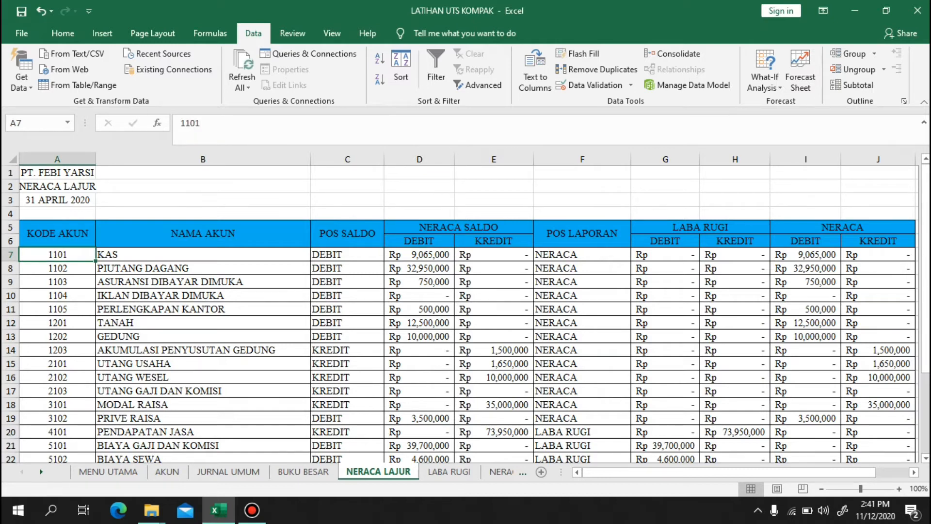
Trace the D7 formula's added sum range to the DEBIT column H on JURNAL UMUM and return to NERACA LAJUR
{"action": "left_click", "coordinate": [419, 255]}
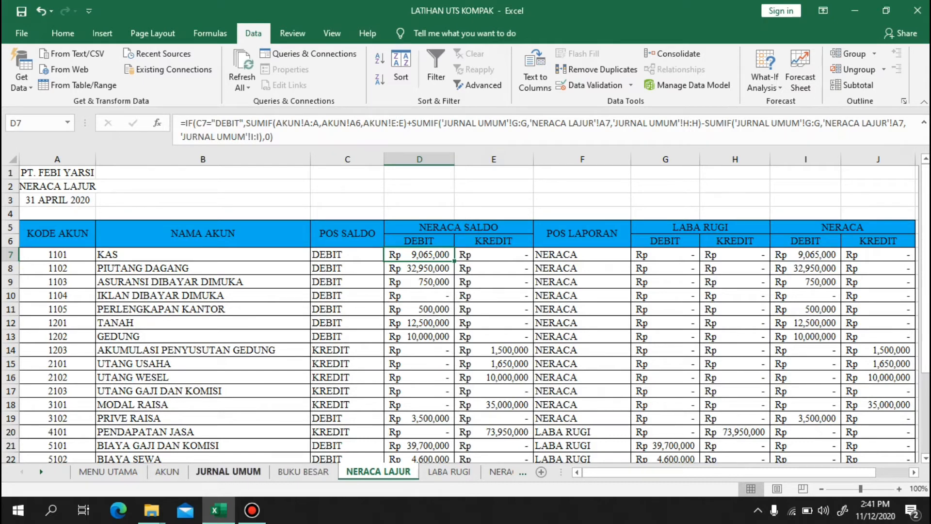
{"action": "left_click", "coordinate": [228, 472]}
{"action": "left_click", "coordinate": [554, 159]}
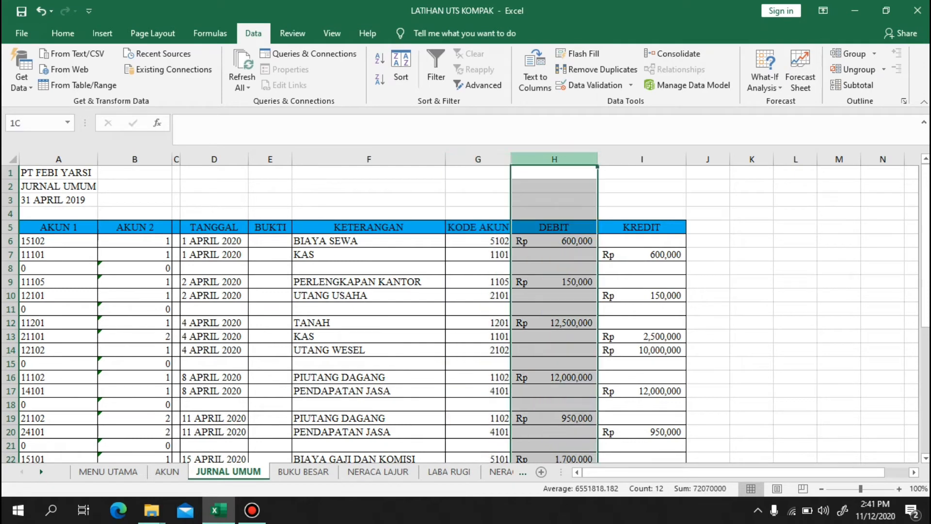
{"action": "left_click", "coordinate": [379, 471]}
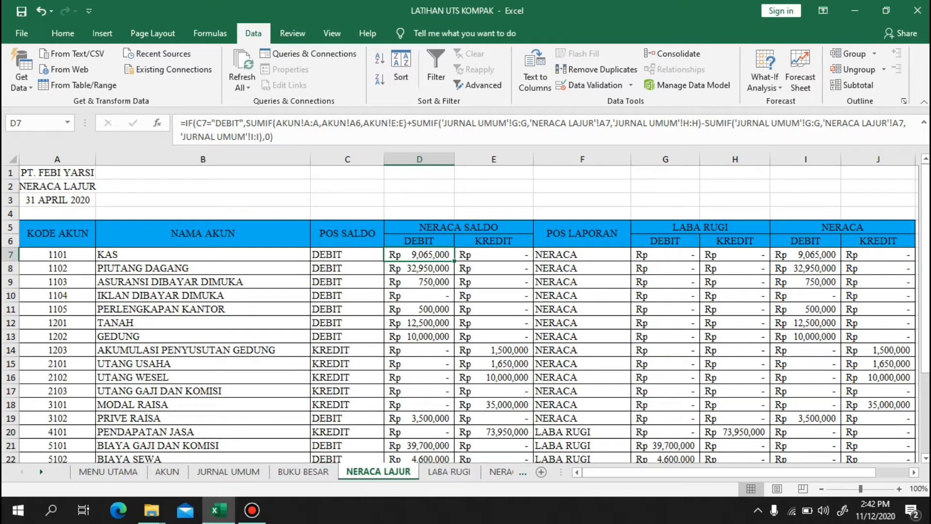
Review the NERACA SALDO debit column on NERACA LAJUR and examine its total formula in D29
{"action": "scroll", "coordinate": [466, 310], "scroll_direction": "down", "scroll_amount": 4}
{"action": "scroll", "coordinate": [466, 311], "scroll_direction": "up", "scroll_amount": 4}
{"action": "scroll", "coordinate": [465, 311], "scroll_direction": "down", "scroll_amount": 3}
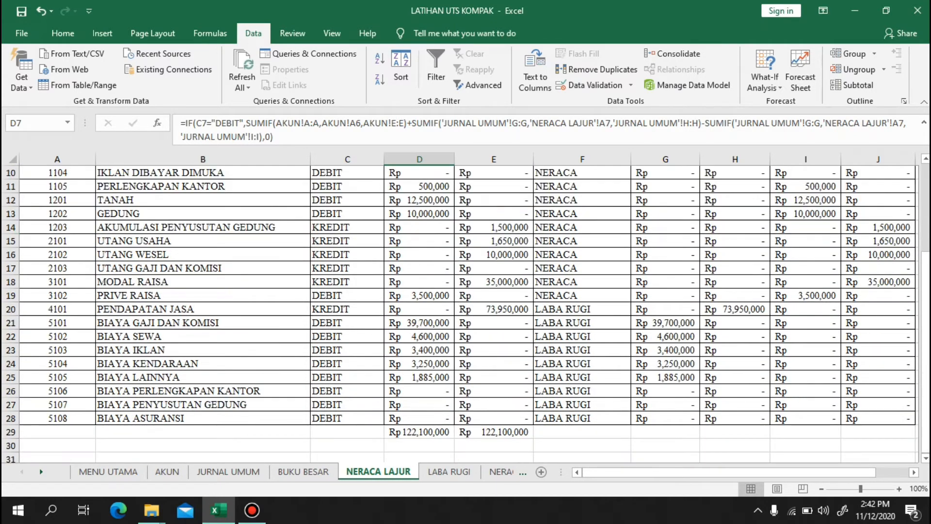
{"action": "left_click", "coordinate": [419, 432]}
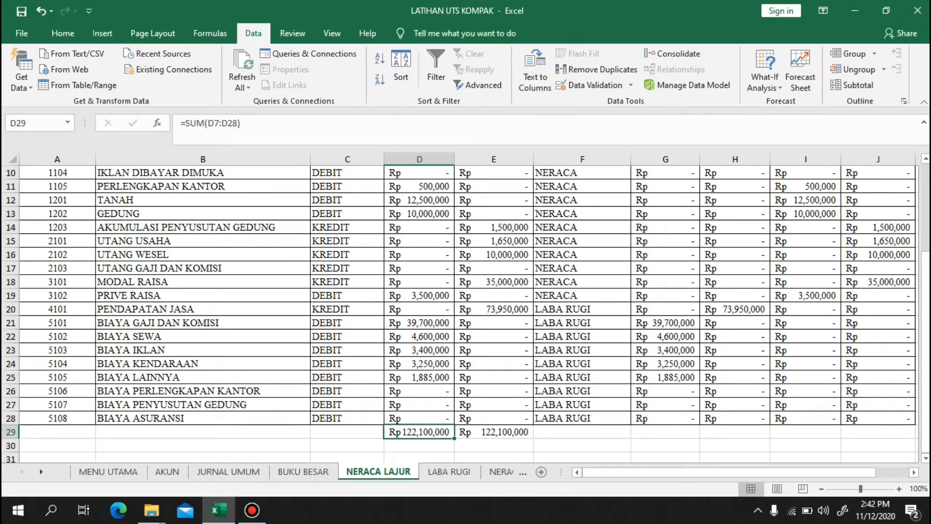
{"action": "scroll", "coordinate": [465, 310], "scroll_direction": "up", "scroll_amount": 3}
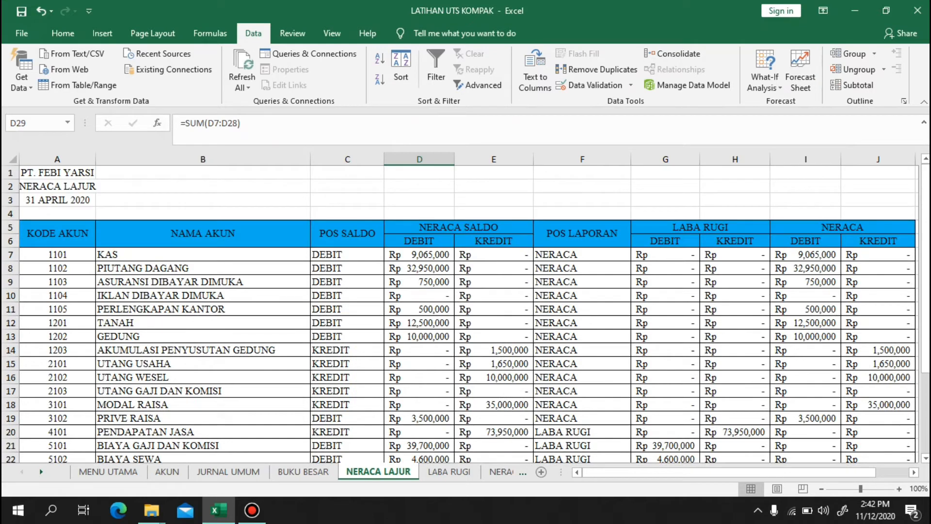
Examine the NERACA SALDO credit formula in E7 and review the credit column down to its total
{"action": "left_click_drag", "start_coordinate": [494, 255], "coordinate": [494, 268]}
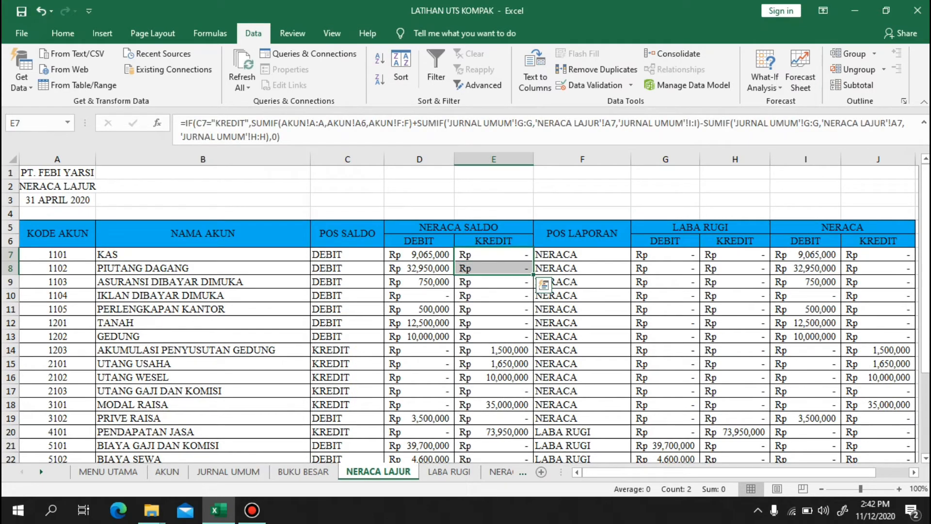
{"action": "left_click", "coordinate": [494, 255]}
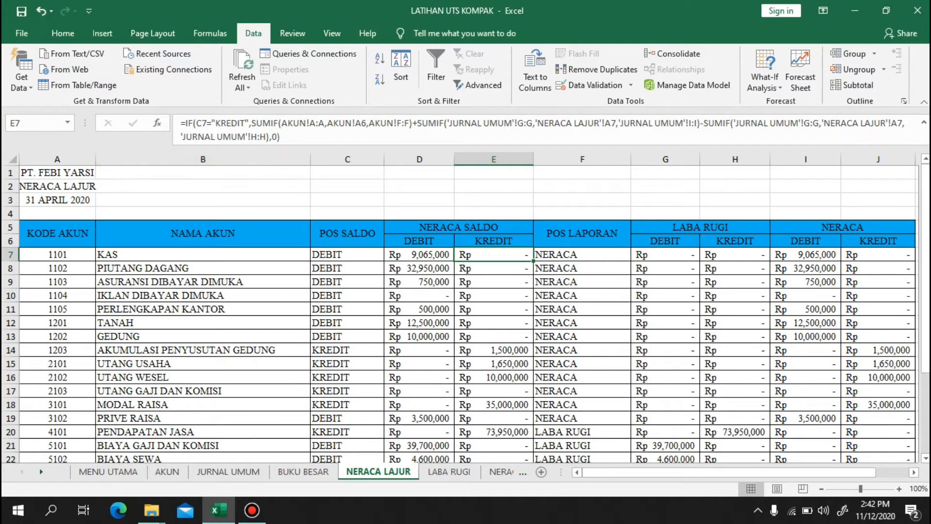
{"action": "scroll", "coordinate": [461, 310], "scroll_direction": "down", "scroll_amount": 4}
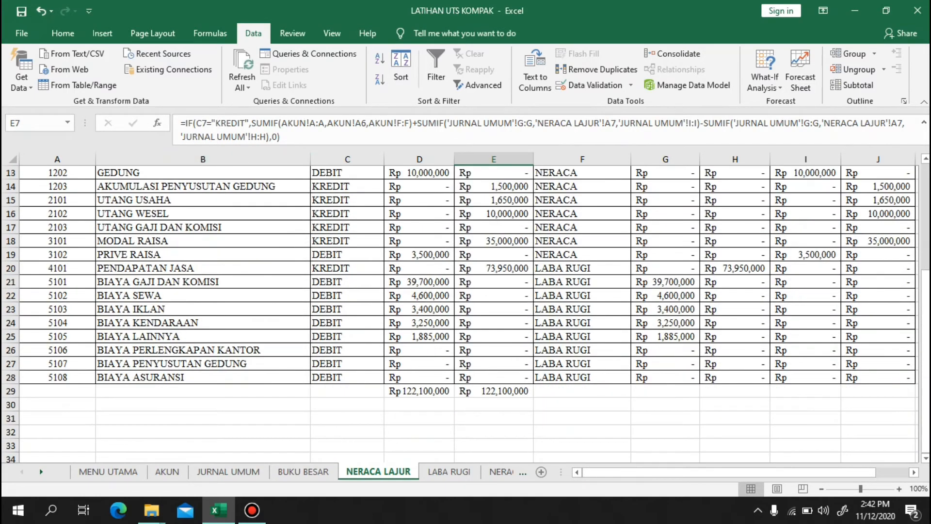
{"action": "scroll", "coordinate": [461, 311], "scroll_direction": "up", "scroll_amount": 4}
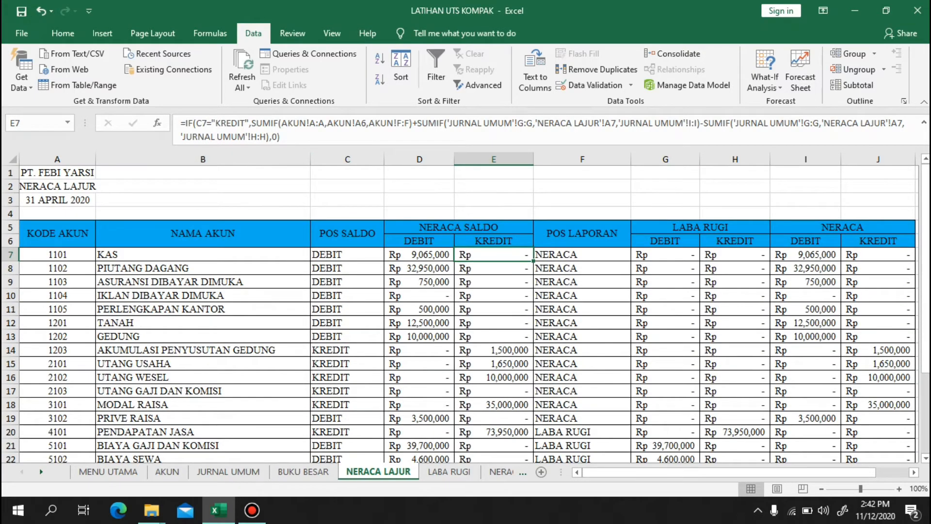
Examine the POS LAPORAN lookup in F7 and the LABA RUGI formulas in G7 and H7, checking the referenced debit balance in D7
{"action": "left_click", "coordinate": [582, 255]}
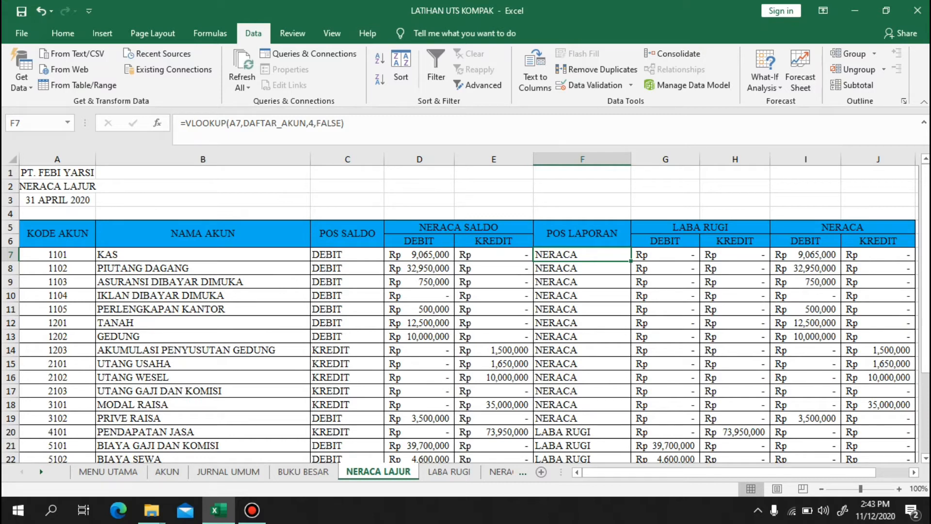
{"action": "left_click", "coordinate": [665, 255]}
{"action": "left_click", "coordinate": [735, 255]}
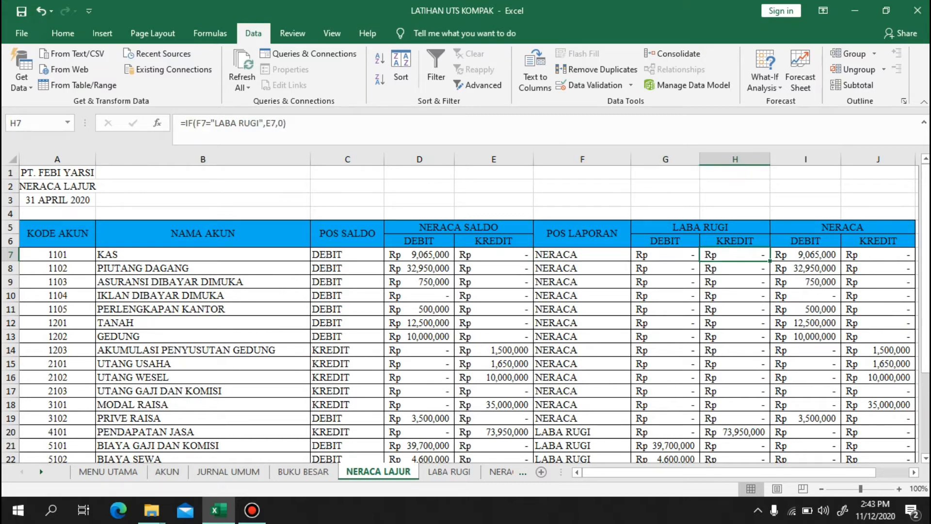
{"action": "left_click", "coordinate": [665, 254]}
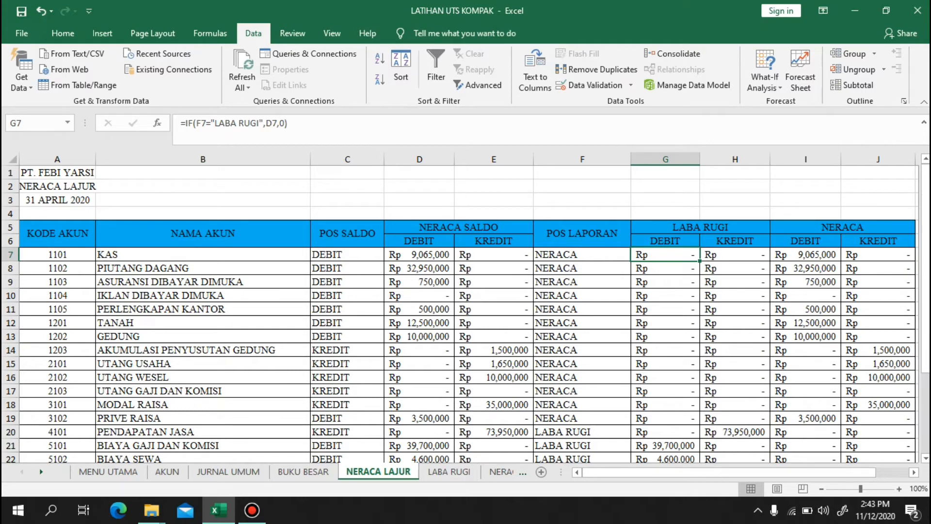
{"action": "left_click", "coordinate": [419, 254]}
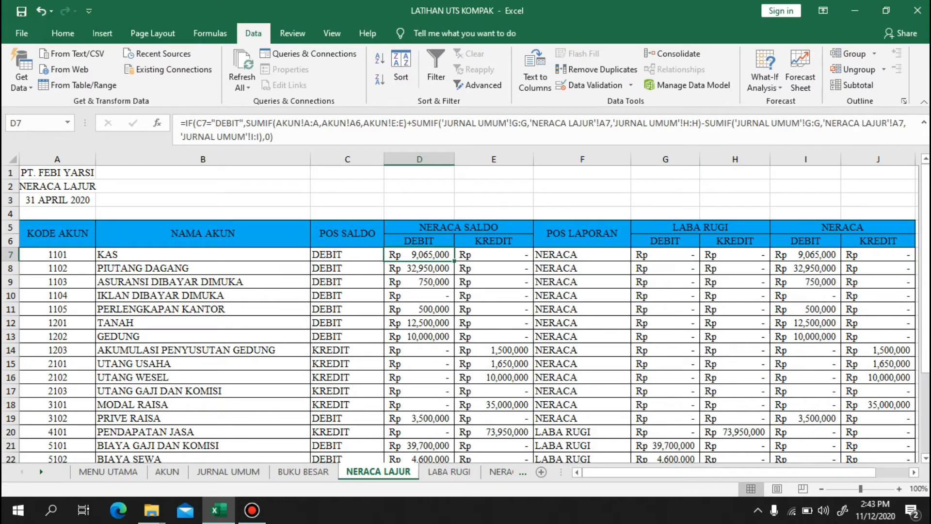
{"action": "left_click", "coordinate": [665, 255]}
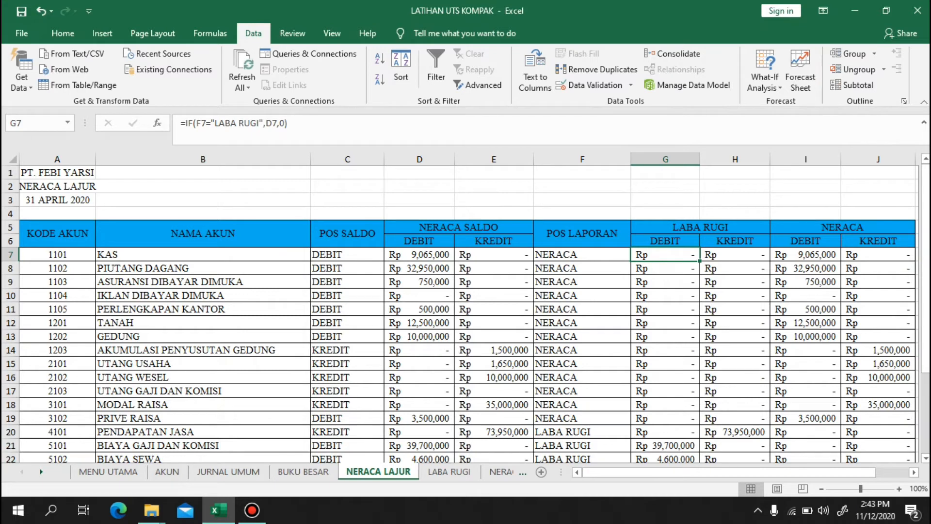
{"action": "left_click", "coordinate": [734, 254]}
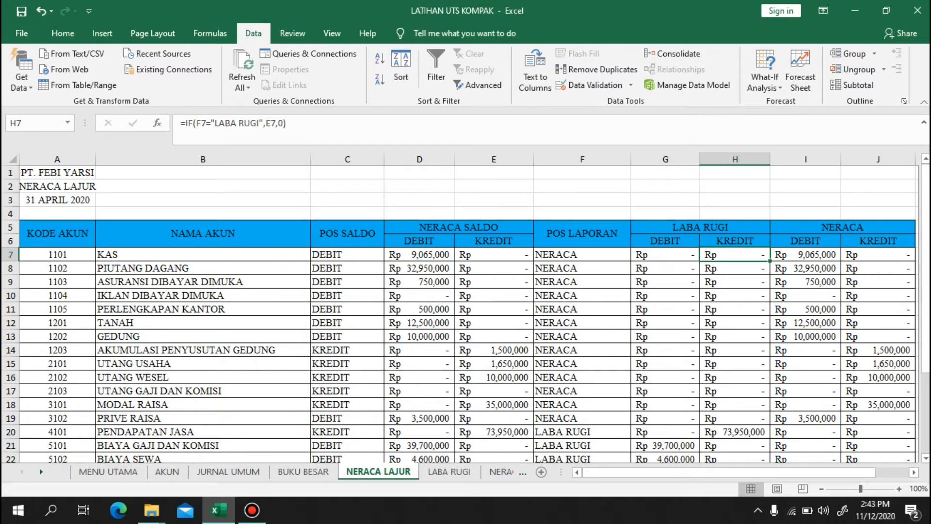
{"action": "left_click", "coordinate": [666, 254]}
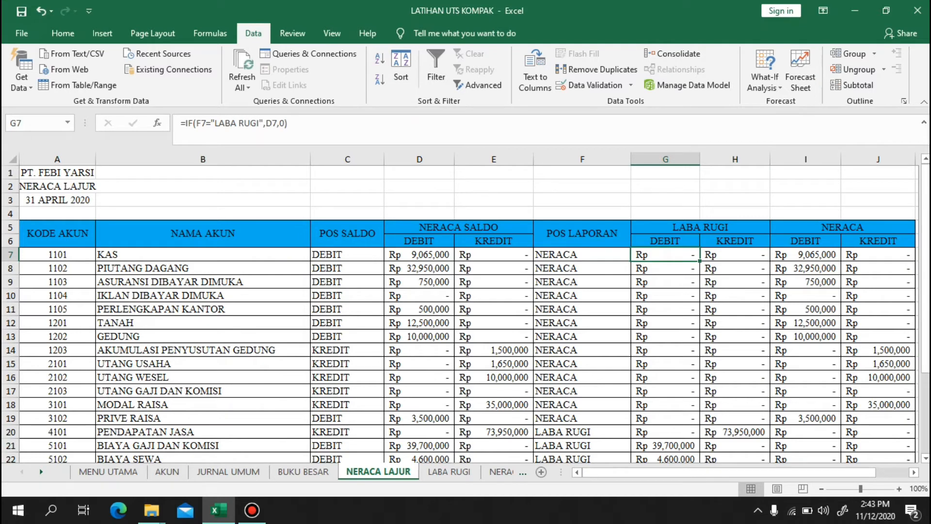
{"action": "left_click", "coordinate": [735, 254]}
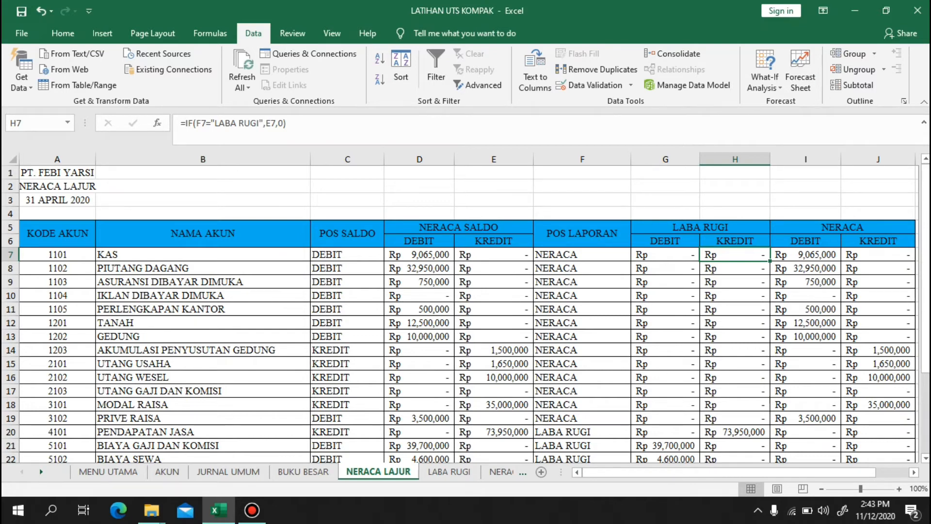
Compare the NERACA SALDO debit and credit columns from row 7 down to the totals in row 29 with the LABA RUGI columns
{"action": "left_click", "coordinate": [494, 254]}
{"action": "left_click", "coordinate": [419, 255]}
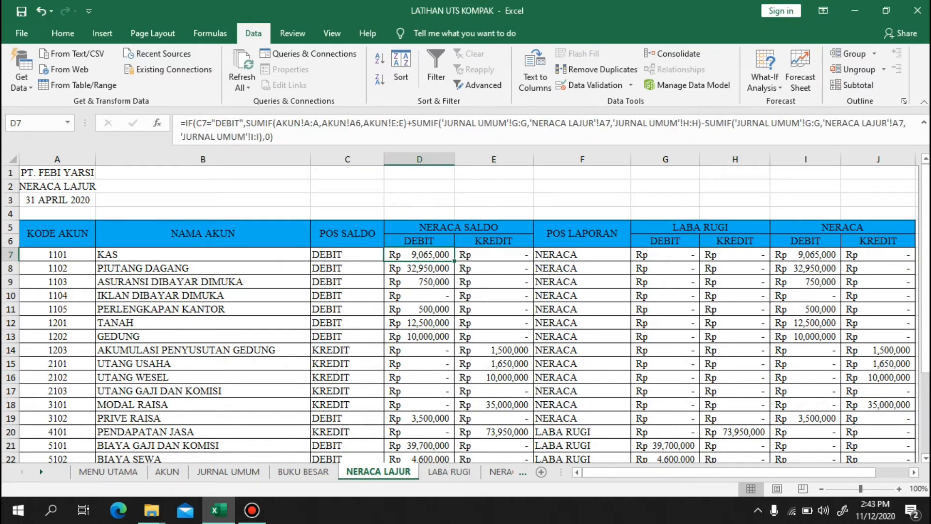
{"action": "left_click", "coordinate": [493, 255]}
{"action": "left_click_drag", "start_coordinate": [419, 255], "coordinate": [419, 268]}
{"action": "left_click_drag", "start_coordinate": [494, 268], "coordinate": [494, 255]}
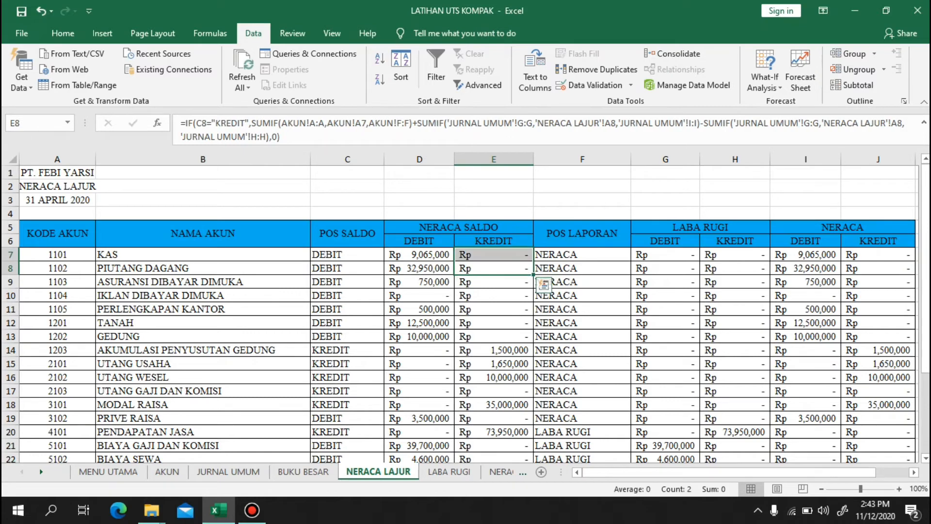
{"action": "left_click", "coordinate": [419, 255]}
{"action": "scroll", "coordinate": [466, 311], "scroll_direction": "down", "scroll_amount": 5}
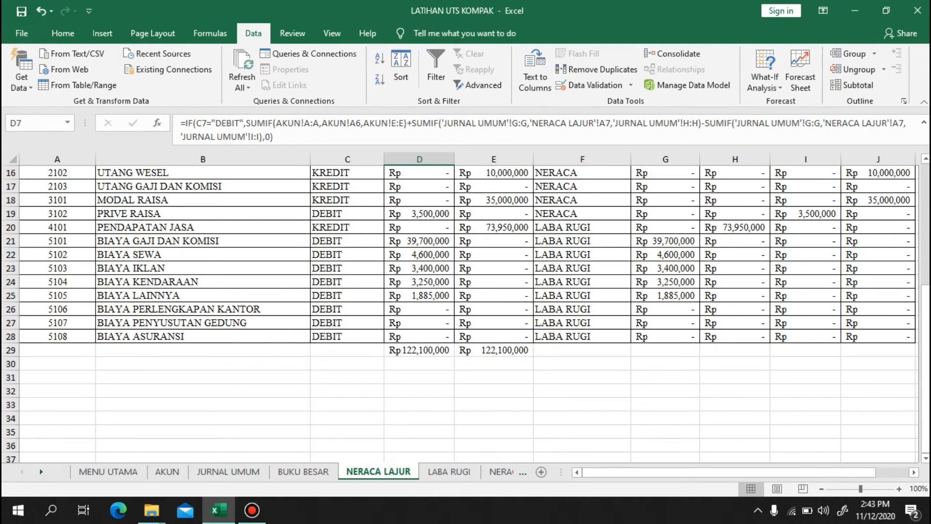
{"action": "scroll", "coordinate": [466, 311], "scroll_direction": "up", "scroll_amount": 5}
{"action": "scroll", "coordinate": [466, 310], "scroll_direction": "down", "scroll_amount": 4}
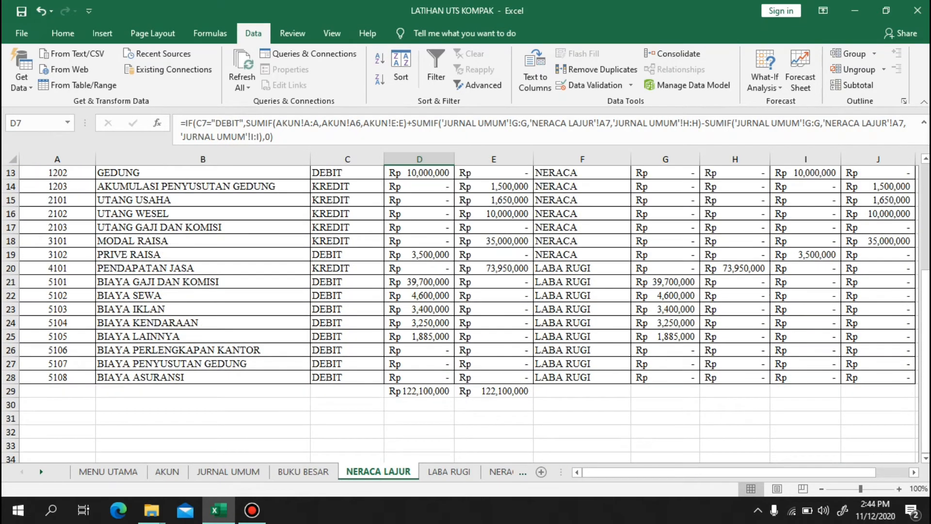
{"action": "scroll", "coordinate": [466, 310], "scroll_direction": "up", "scroll_amount": 3}
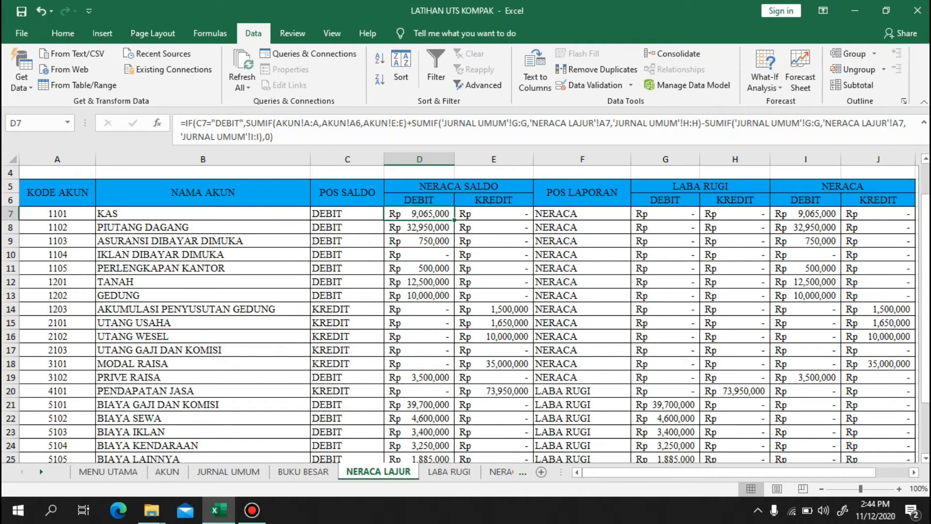
Examine the NERACA debit and credit formulas in I7 and J7 and review their columns down to the last account
{"action": "left_click", "coordinate": [805, 214]}
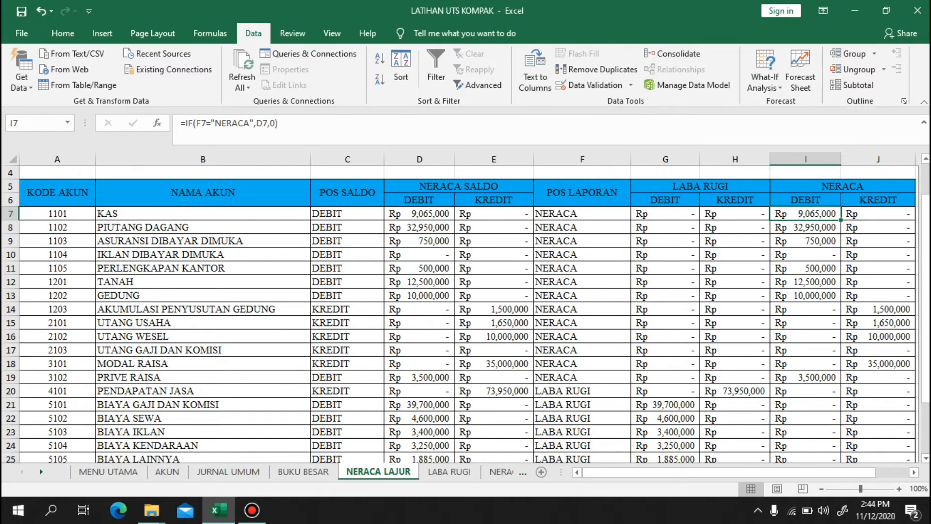
{"action": "left_click", "coordinate": [878, 213]}
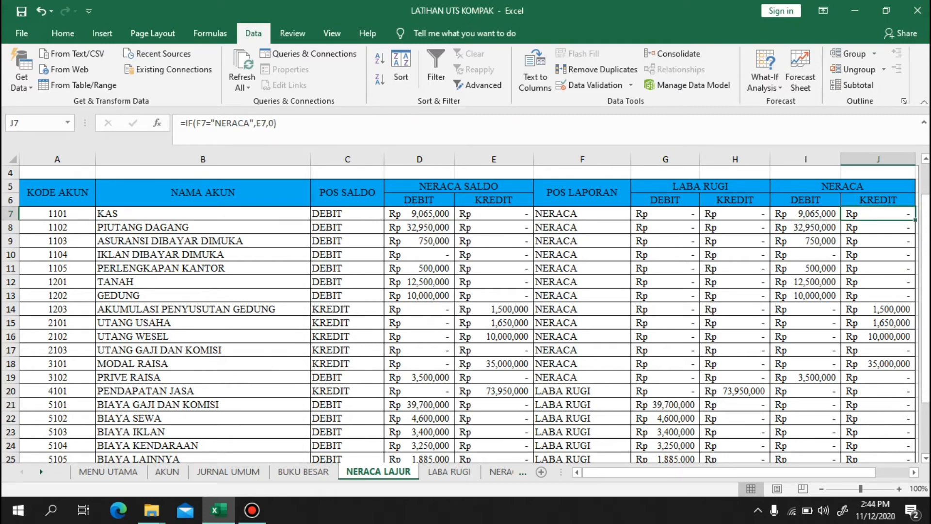
{"action": "scroll", "coordinate": [466, 314], "scroll_direction": "down", "scroll_amount": 5}
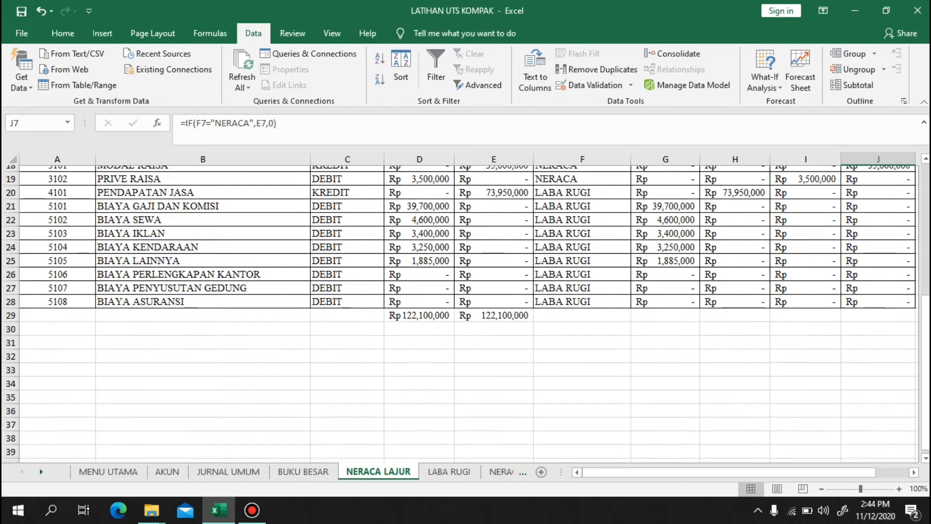
{"action": "scroll", "coordinate": [466, 314], "scroll_direction": "up", "scroll_amount": 6}
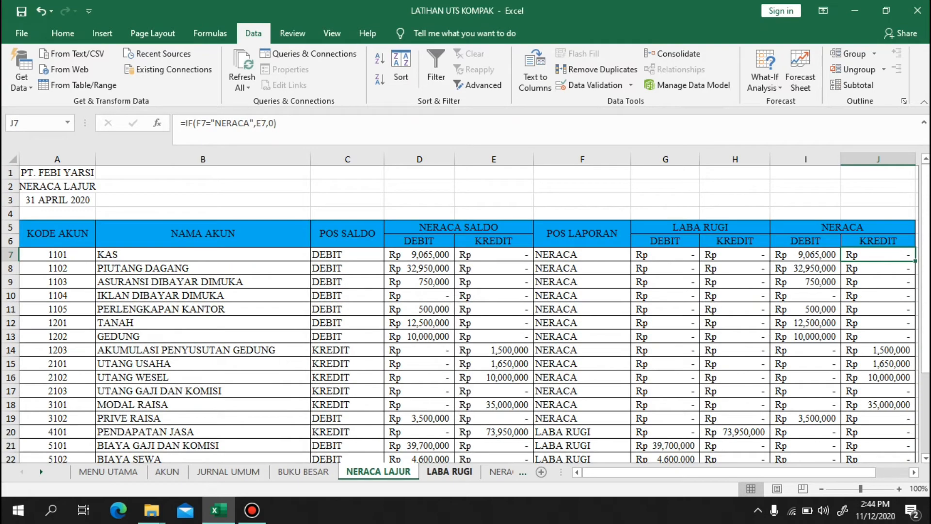
Compare account code 4101 in A6 of the LABA RUGI sheet with its row on the NERACA LAJUR sheet
{"action": "key", "text": "ctrl+Page_Down"}
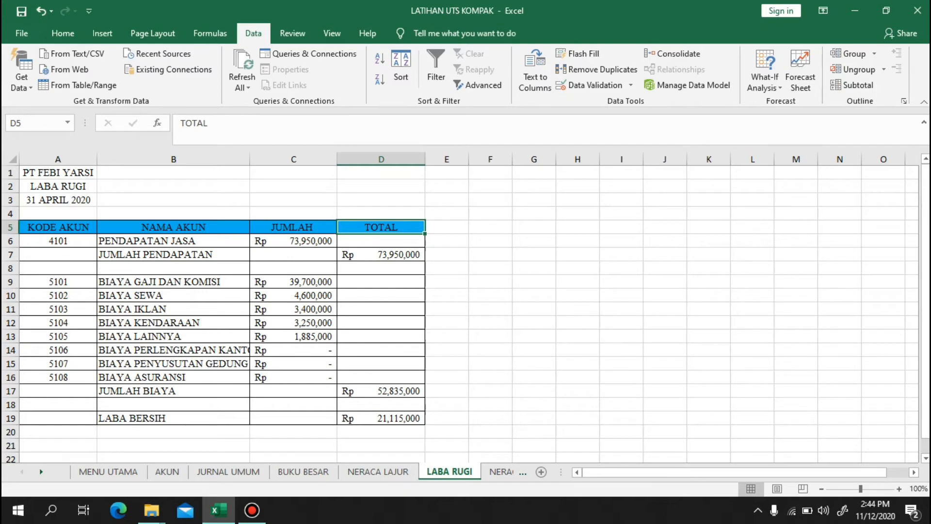
{"action": "left_click", "coordinate": [58, 241]}
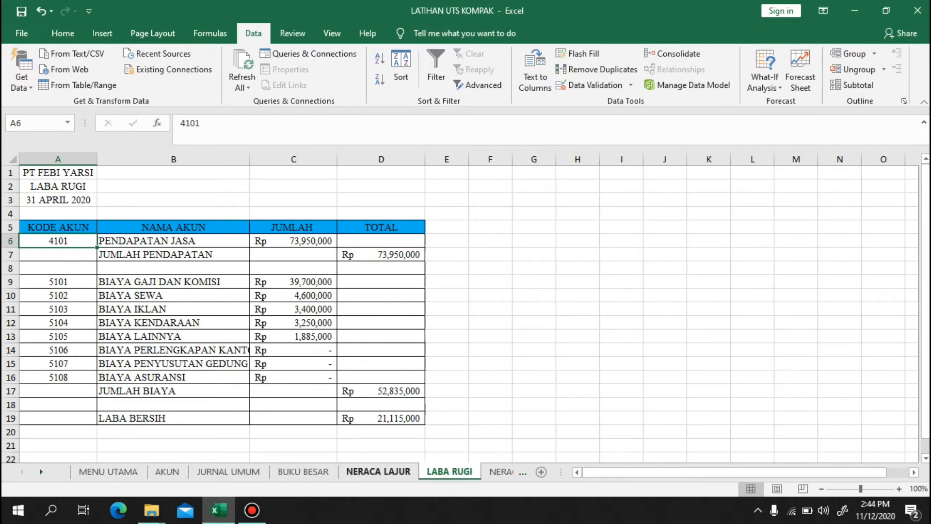
{"action": "left_click", "coordinate": [379, 471]}
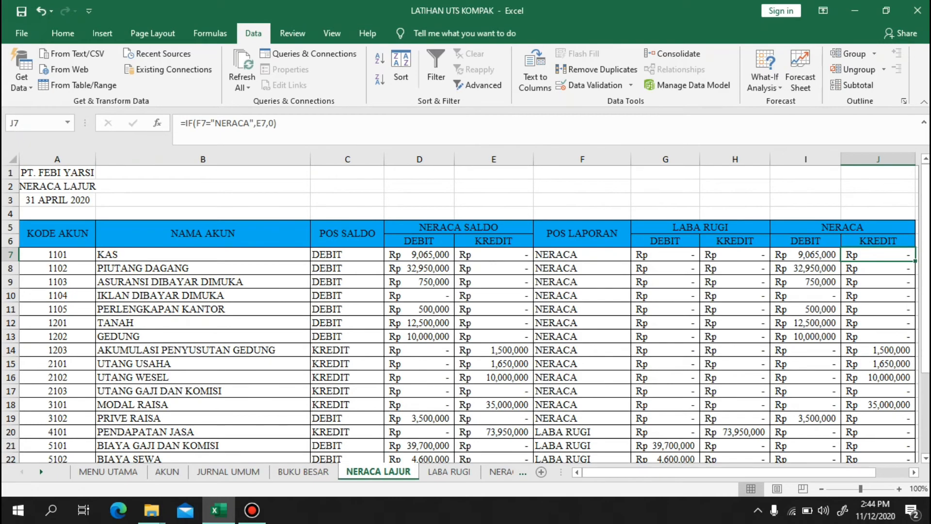
{"action": "scroll", "coordinate": [465, 313], "scroll_direction": "down", "scroll_amount": 3}
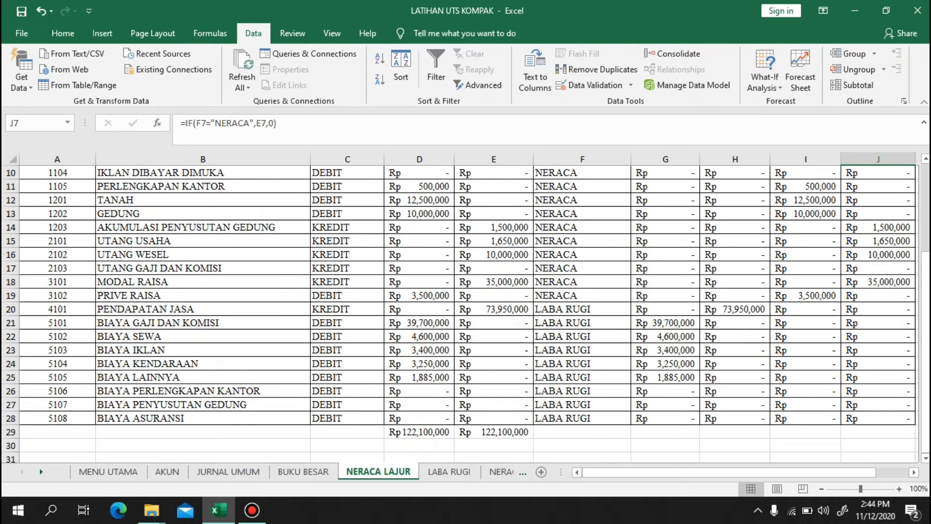
{"action": "left_click", "coordinate": [57, 309]}
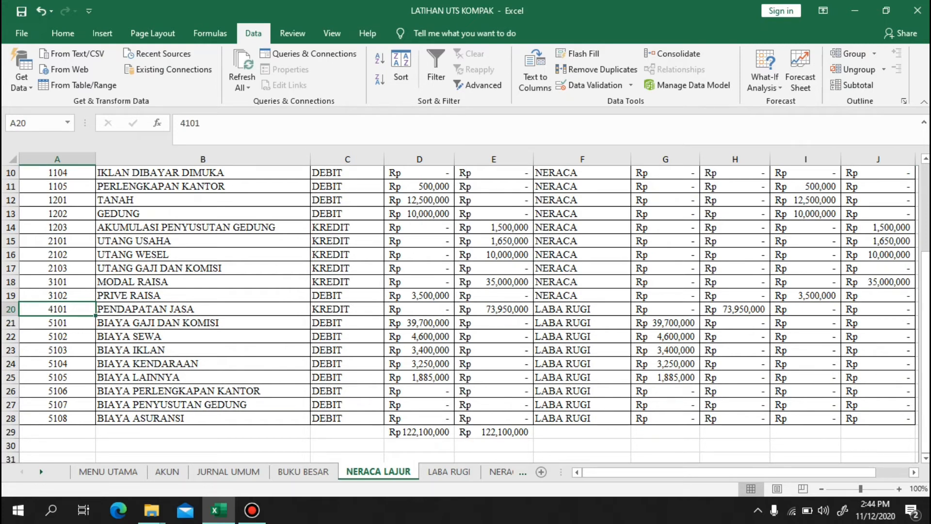
{"action": "left_click", "coordinate": [449, 471]}
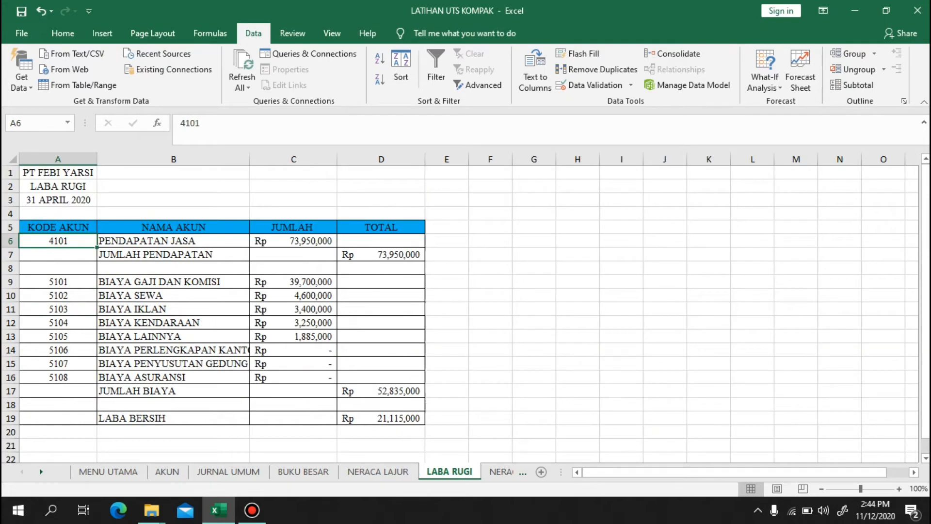
Check the account name lookup in B6 and widen the NAMA AKUN column on LABA RUGI to fit the longest names
{"action": "left_click", "coordinate": [57, 309]}
{"action": "left_click", "coordinate": [173, 241]}
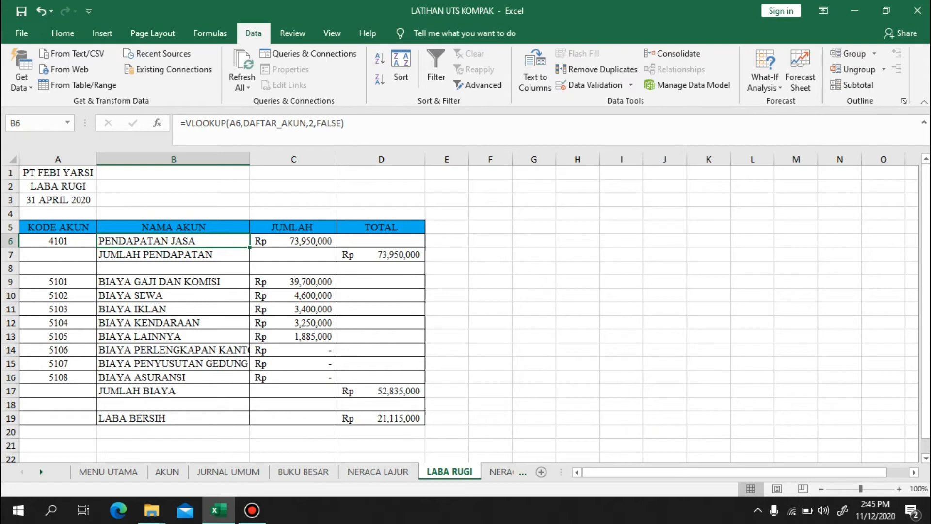
{"action": "left_click_drag", "start_coordinate": [250, 159], "coordinate": [292, 160]}
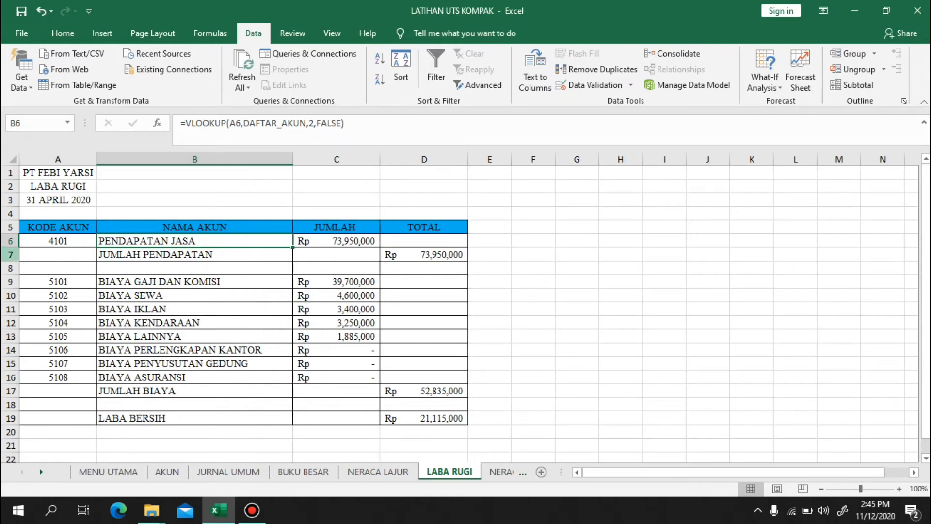
Review the NAMA AKUN entries on LABA RUGI from JUMLAH PENDAPATAN through the expense accounts to LABA BERSIH
{"action": "left_click", "coordinate": [194, 255]}
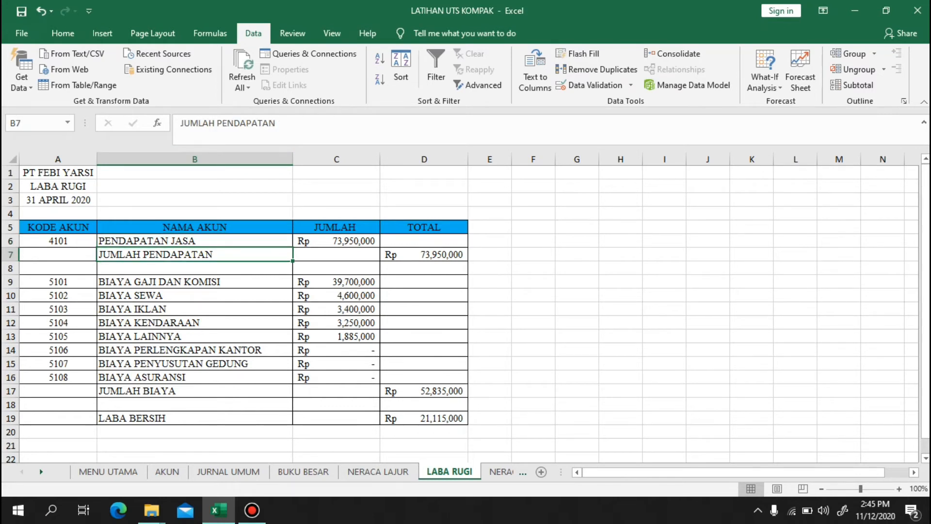
{"action": "left_click", "coordinate": [336, 281]}
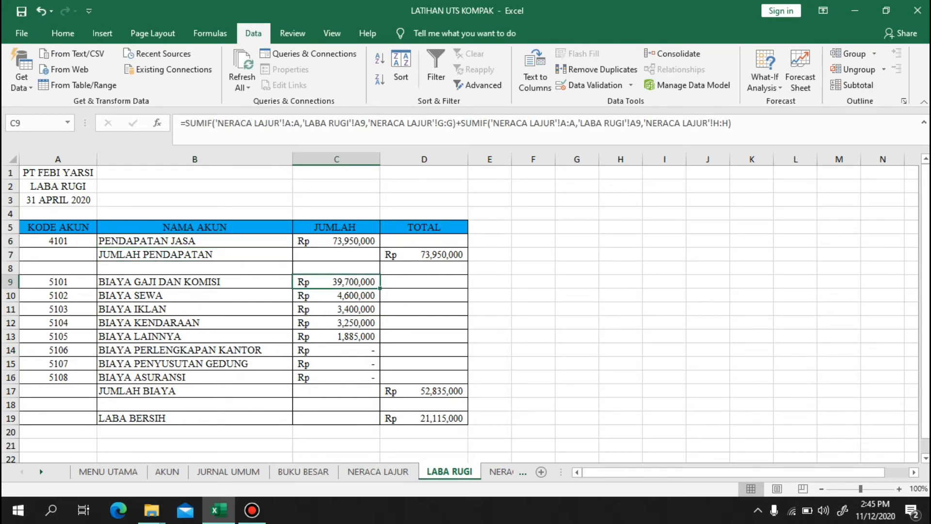
{"action": "key", "text": "Left"}
{"action": "key", "text": "Down"}
{"action": "key", "text": "Down"}
{"action": "key", "text": "Down"}
{"action": "key", "text": "Down"}
{"action": "key", "text": "Down"}
{"action": "key", "text": "Down"}
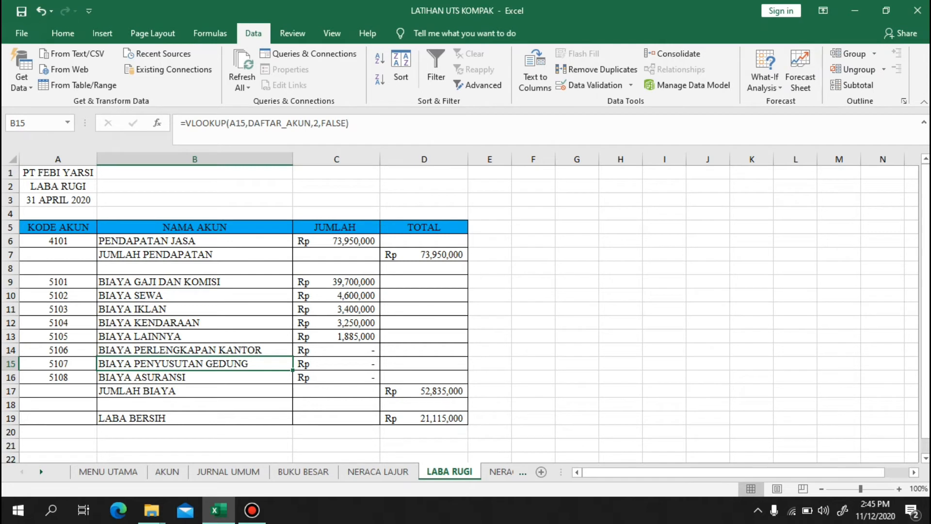
{"action": "left_click", "coordinate": [194, 391]}
{"action": "left_click", "coordinate": [194, 418]}
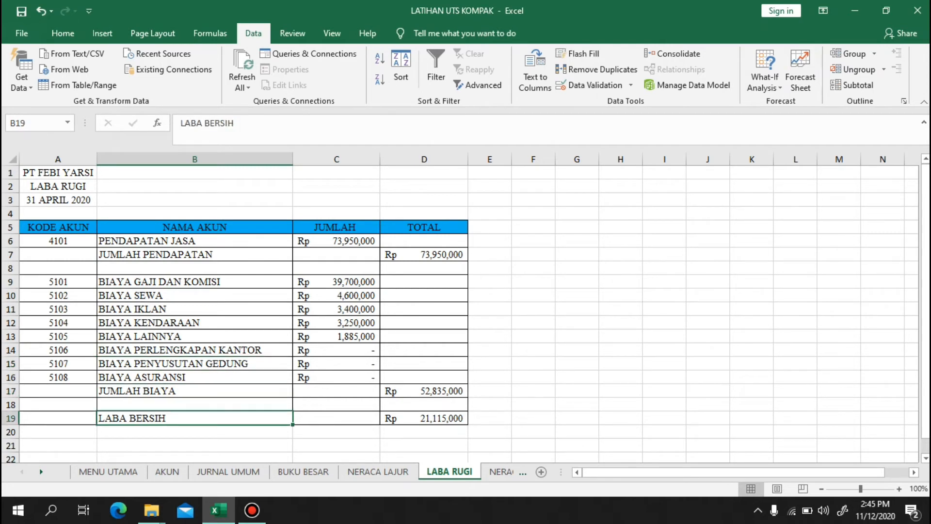
Examine the SUMIF formula for PENDAPATAN JASA in C6 and check the NERACA LAJUR columns it references
{"action": "left_click", "coordinate": [336, 241]}
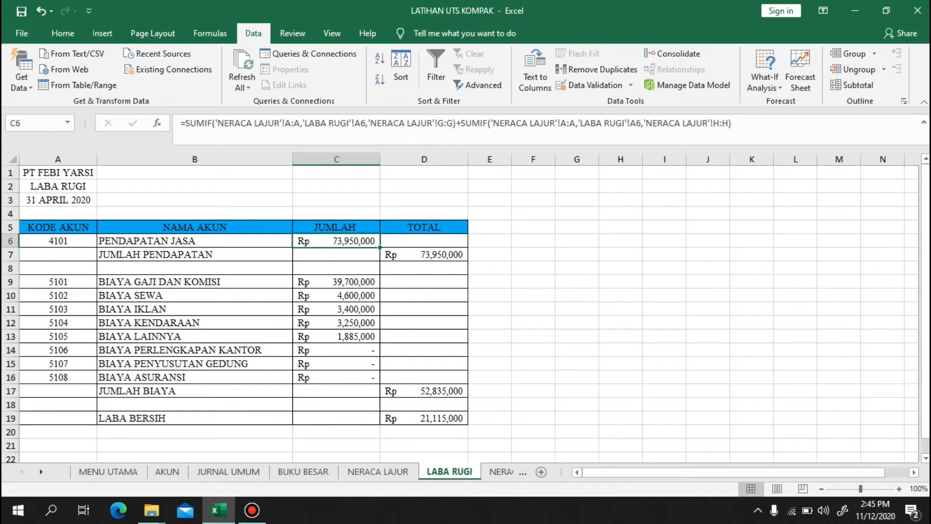
{"action": "left_click", "coordinate": [378, 471]}
{"action": "scroll", "coordinate": [460, 313], "scroll_direction": "up", "scroll_amount": 1}
{"action": "scroll", "coordinate": [459, 314], "scroll_direction": "up", "scroll_amount": 3}
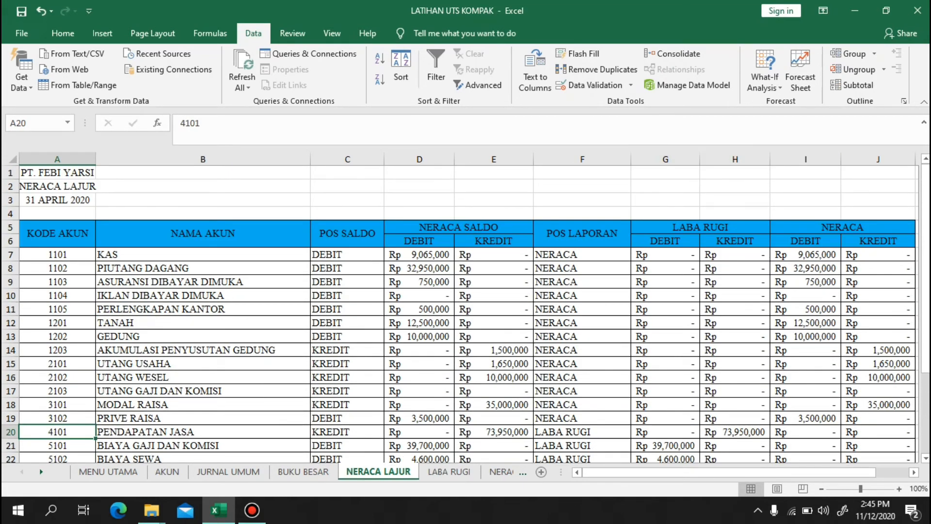
{"action": "left_click", "coordinate": [449, 471]}
Examine the JUMLAH PENDAPATAN sum in D7 and the JUMLAH formulas for PENDAPATAN JASA and the expense accounts in column C
{"action": "left_click", "coordinate": [424, 255]}
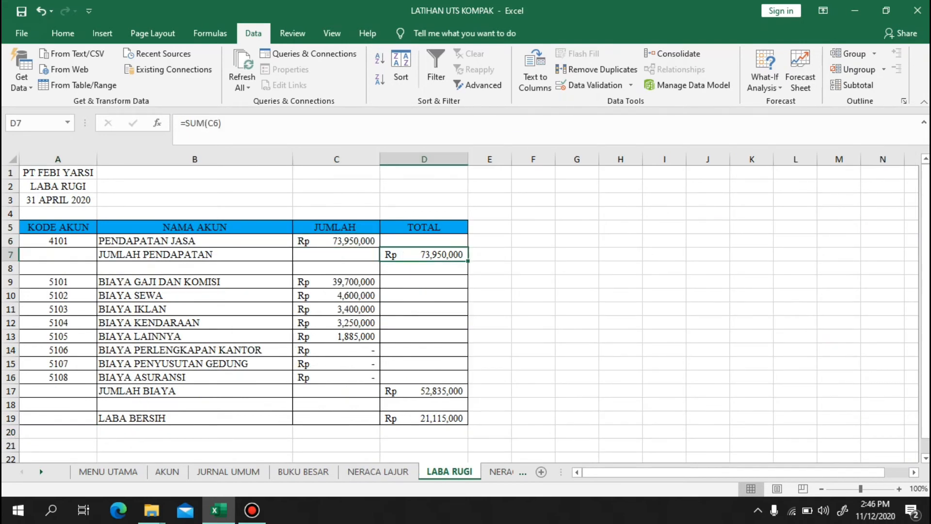
{"action": "left_click", "coordinate": [423, 248]}
{"action": "left_click", "coordinate": [423, 241]}
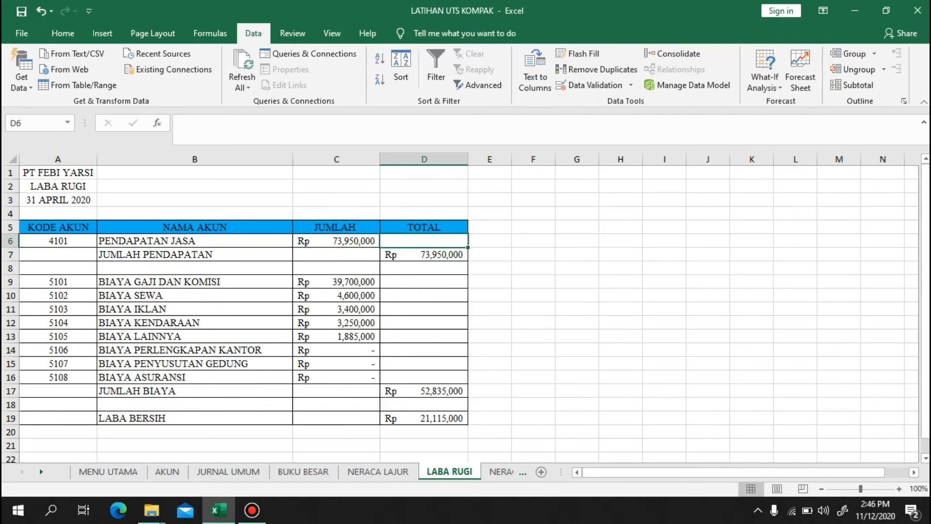
{"action": "left_click", "coordinate": [337, 228]}
{"action": "left_click", "coordinate": [336, 254]}
{"action": "left_click", "coordinate": [336, 241]}
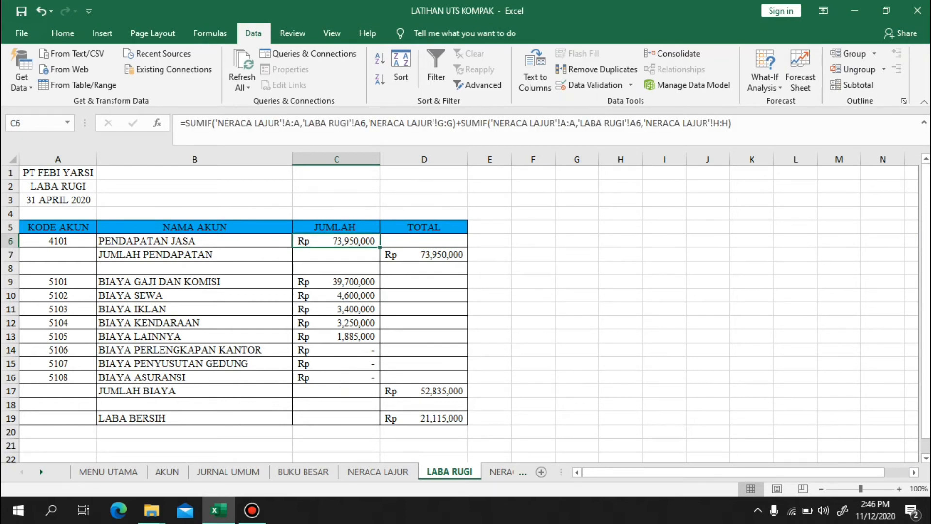
{"action": "left_click", "coordinate": [336, 337]}
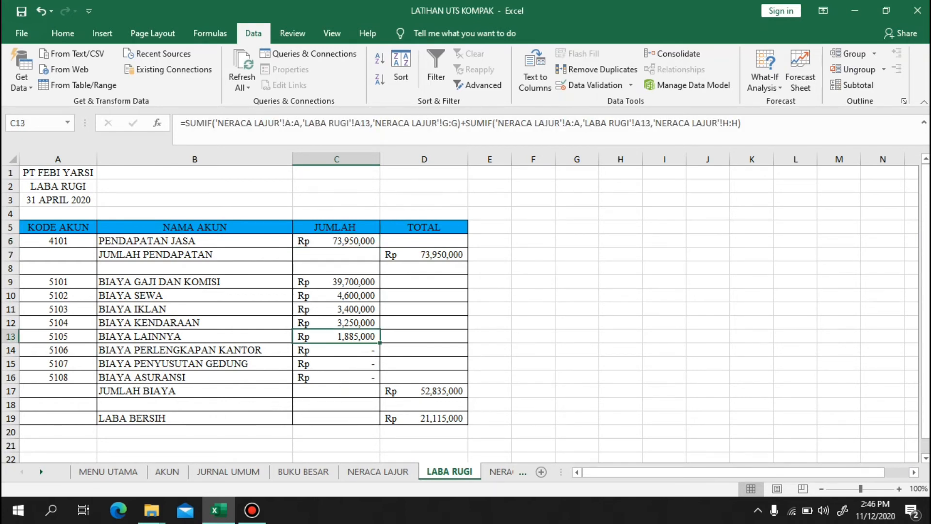
{"action": "left_click_drag", "start_coordinate": [337, 295], "coordinate": [336, 282]}
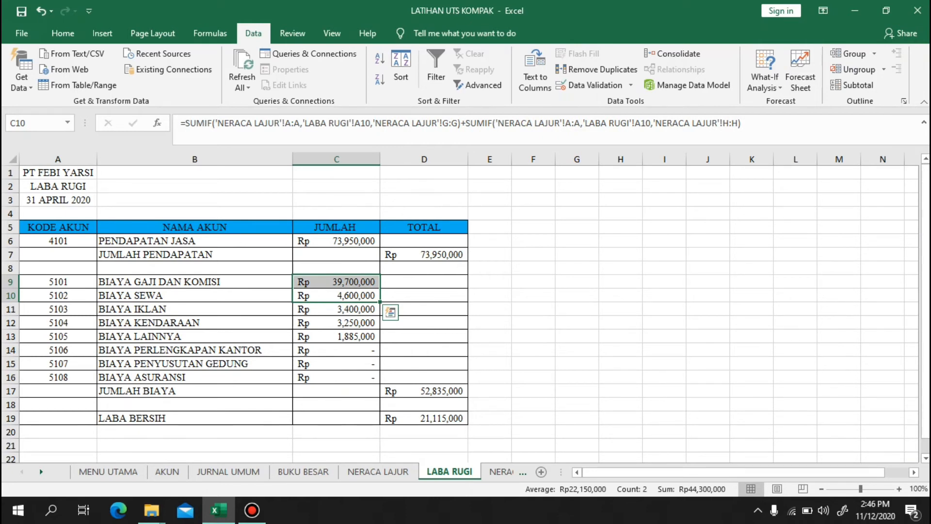
Examine the TOTAL formulas for JUMLAH PENDAPATAN in D7, JUMLAH BIAYA in D17 and LABA BERSIH in D19
{"action": "left_click", "coordinate": [423, 255]}
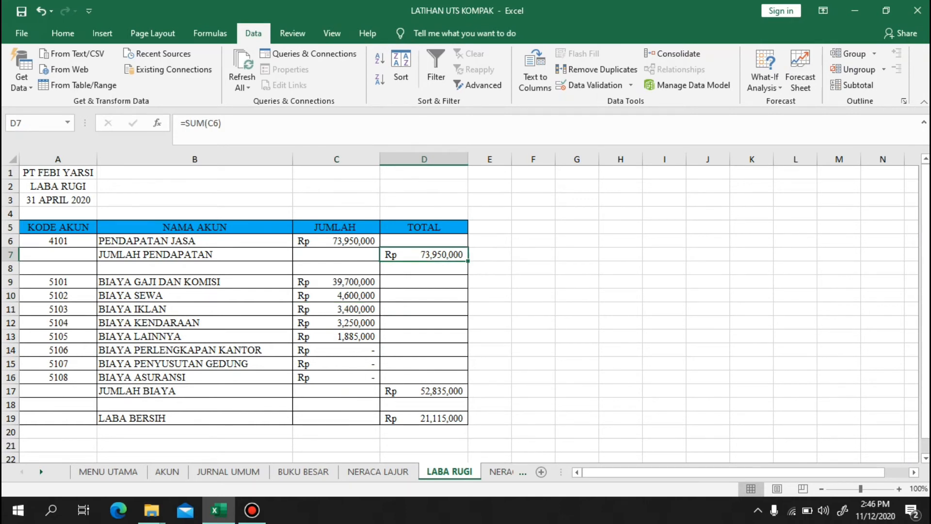
{"action": "left_click", "coordinate": [424, 404]}
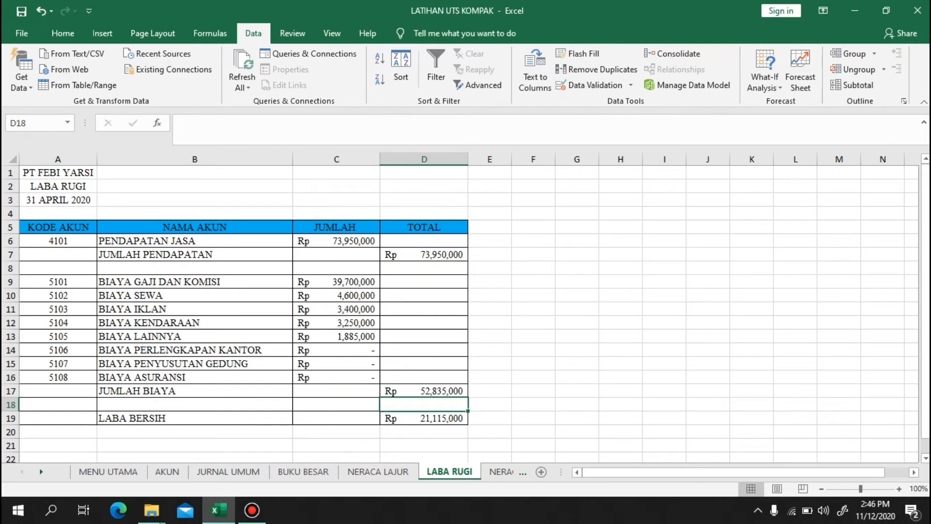
{"action": "left_click", "coordinate": [423, 392]}
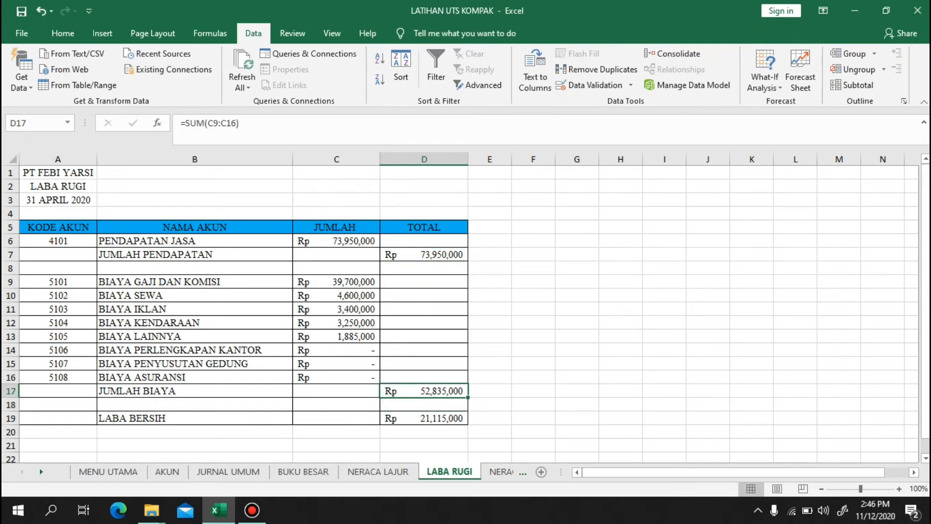
{"action": "left_click", "coordinate": [424, 418]}
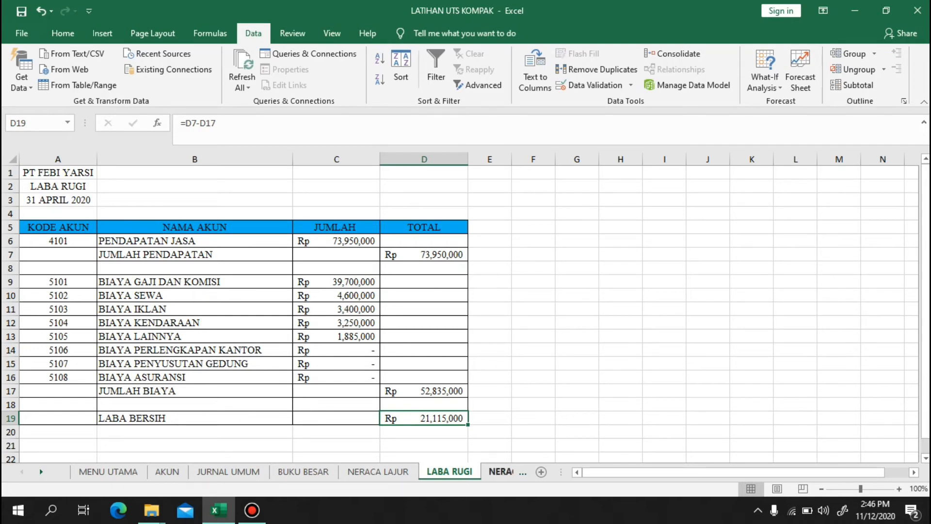
Review the account codes and rows of the NERACA sheet and compare them with the account list on NERACA LAJUR
{"action": "left_click", "coordinate": [499, 472]}
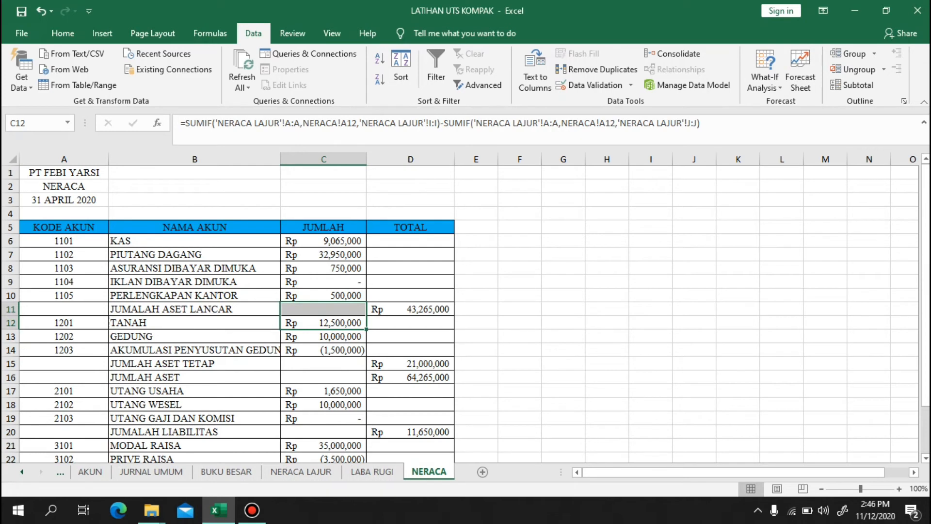
{"action": "left_click", "coordinate": [475, 295]}
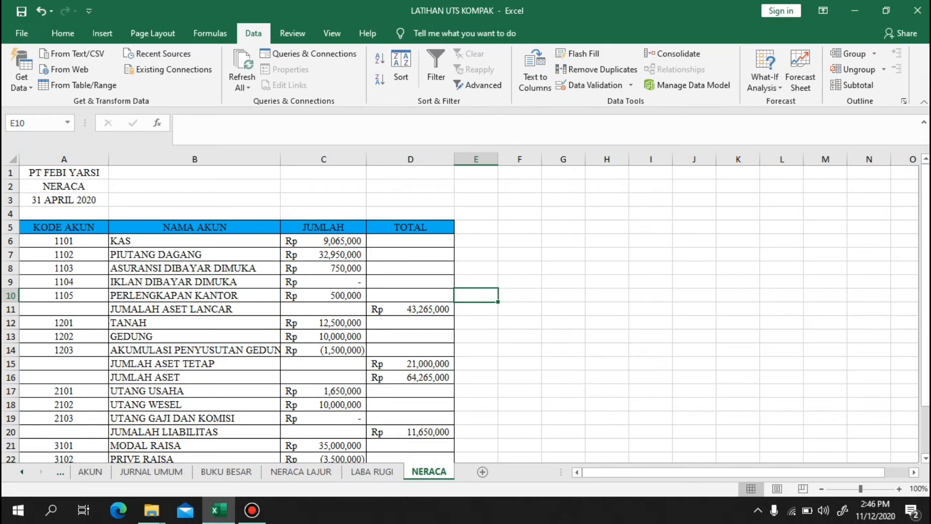
{"action": "left_click", "coordinate": [63, 227]}
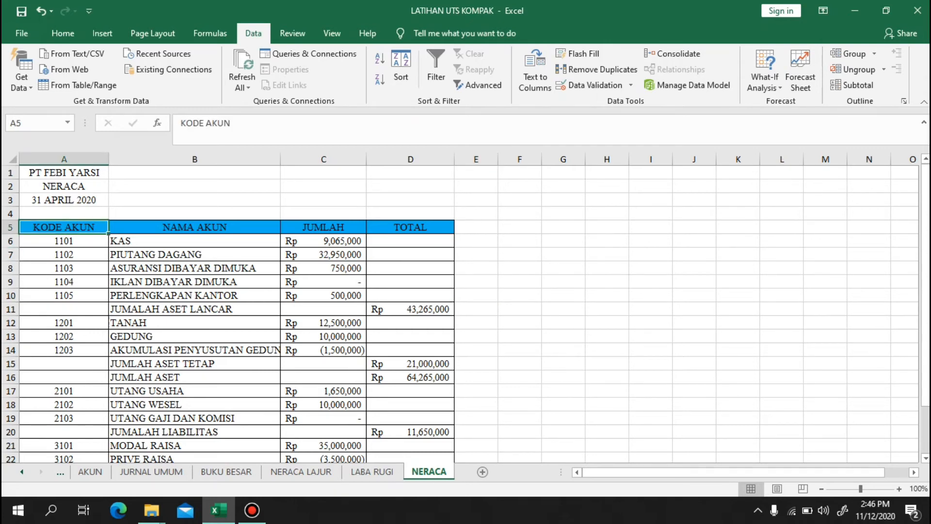
{"action": "left_click", "coordinate": [63, 241]}
{"action": "scroll", "coordinate": [460, 313], "scroll_direction": "down", "scroll_amount": 2}
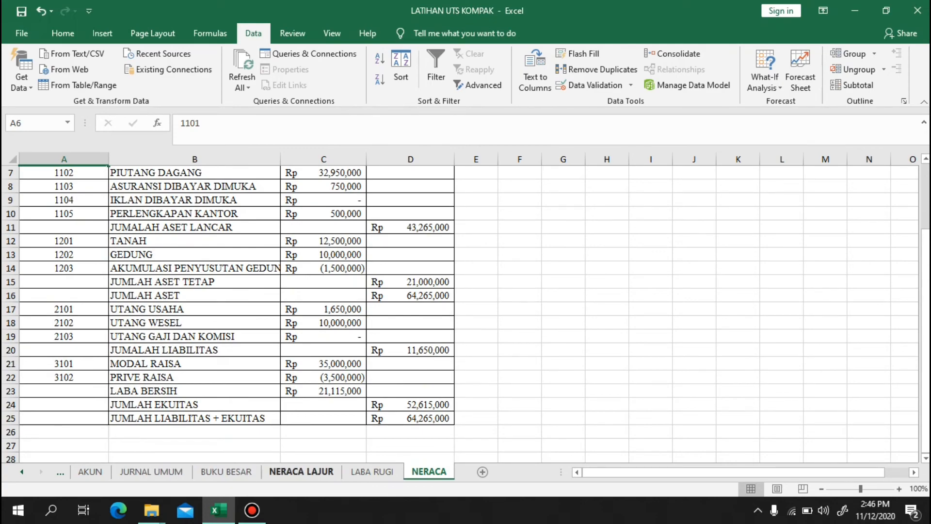
{"action": "left_click", "coordinate": [301, 472]}
{"action": "scroll", "coordinate": [460, 314], "scroll_direction": "down", "scroll_amount": 4}
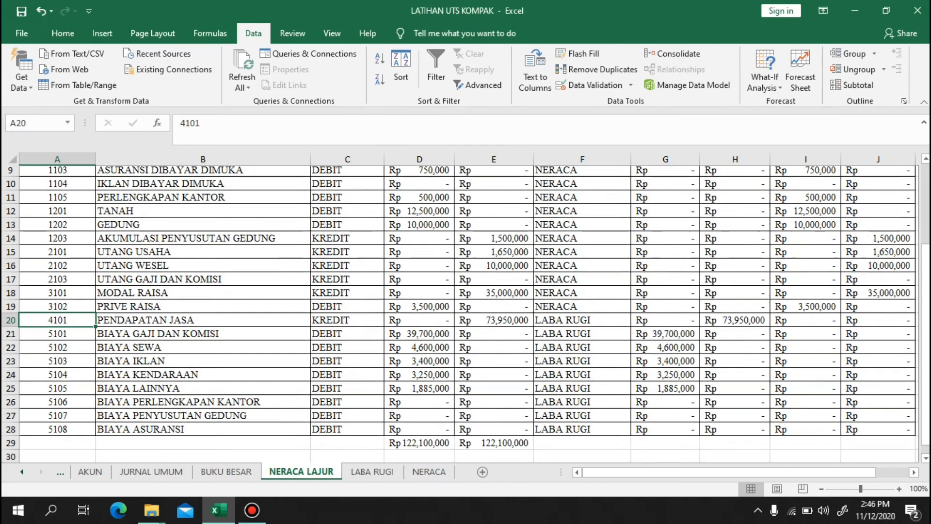
{"action": "scroll", "coordinate": [459, 313], "scroll_direction": "up", "scroll_amount": 4}
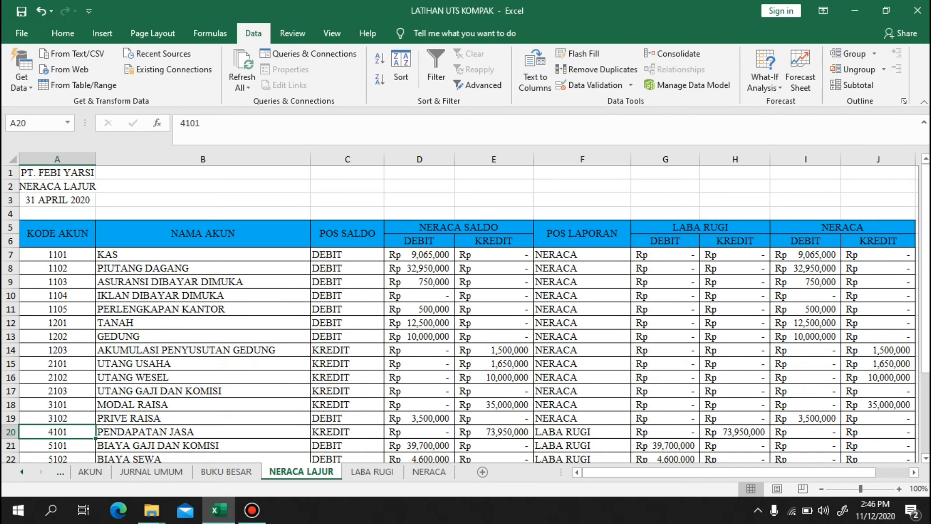
{"action": "left_click", "coordinate": [428, 471]}
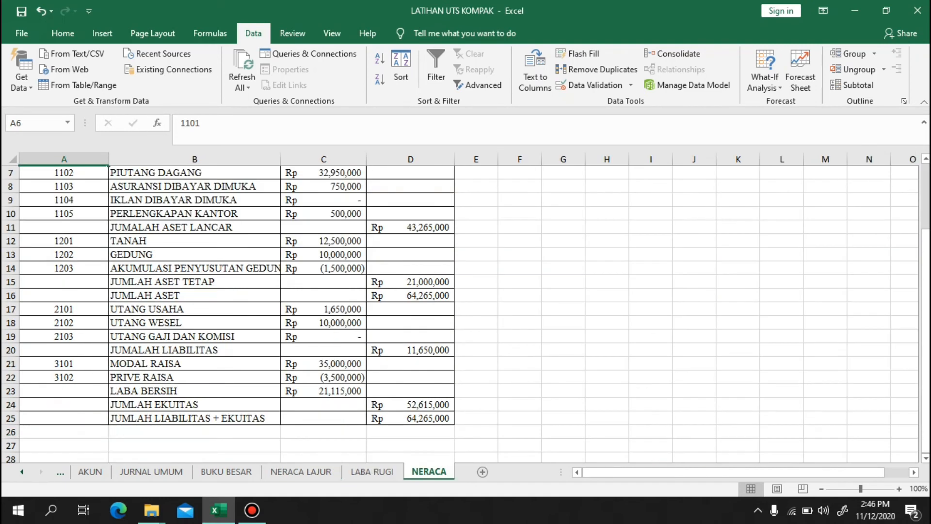
{"action": "scroll", "coordinate": [238, 310], "scroll_direction": "up", "scroll_amount": 2}
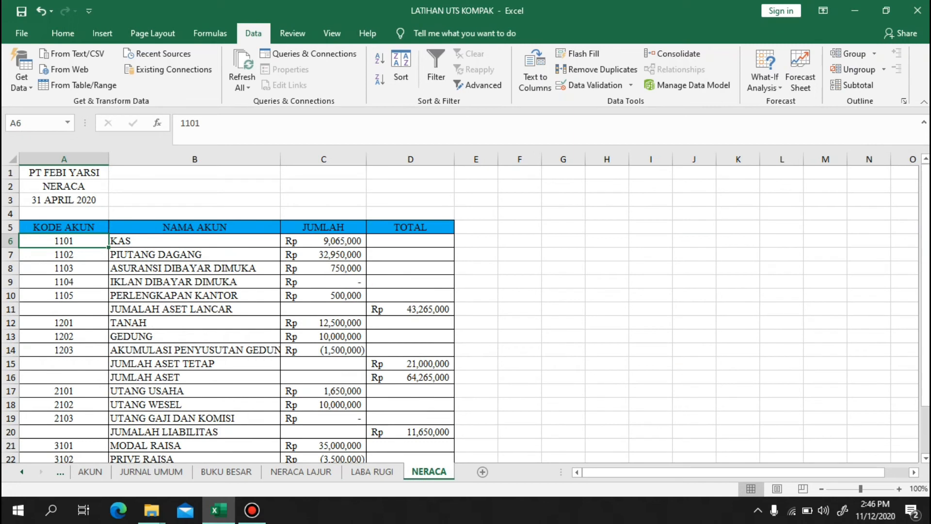
Correct the current assets subtotal label in B11 to JUMLAH ASET LANCAR
{"action": "left_click", "coordinate": [64, 309]}
{"action": "left_click", "coordinate": [194, 309]}
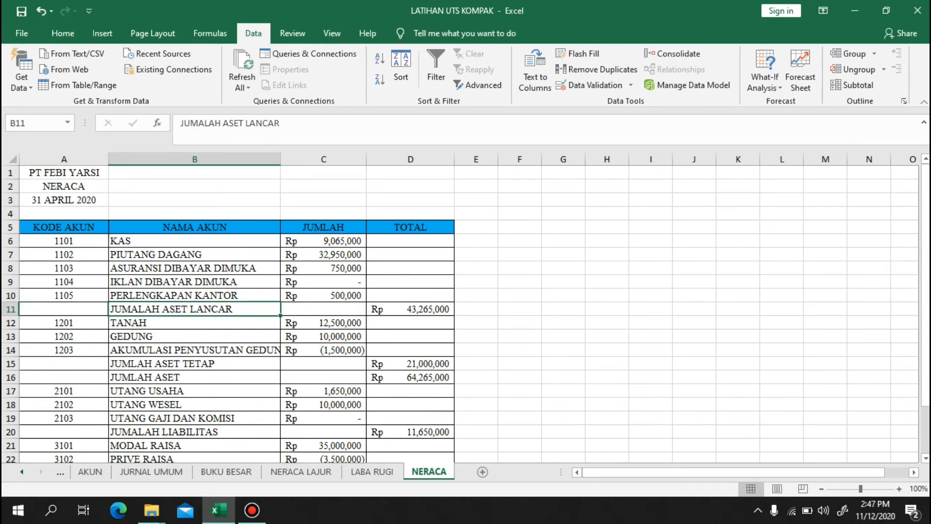
{"action": "type", "text": "ju"}
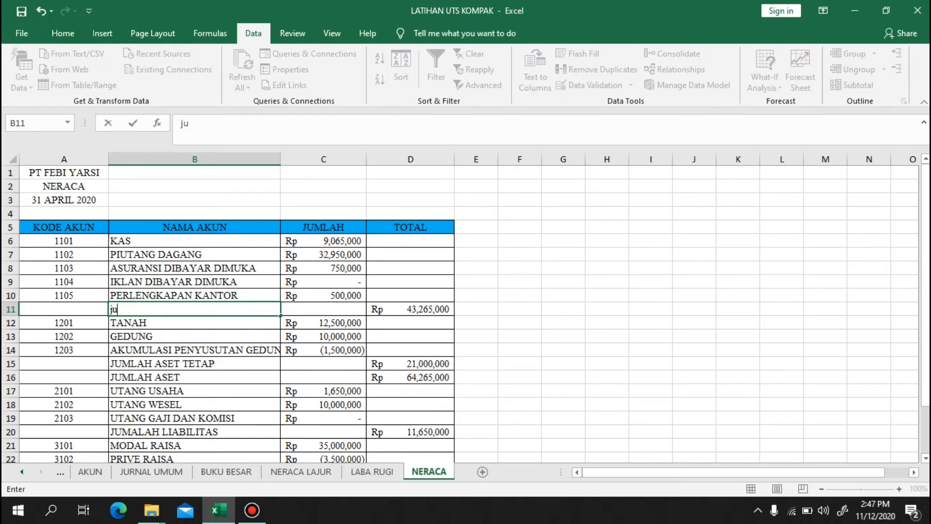
{"action": "type", "text": "mlah"}
{"action": "key", "text": "BackSpace"}
{"action": "key", "text": "BackSpace"}
{"action": "key", "text": "BackSpace"}
{"action": "key", "text": "BackSpace"}
{"action": "key", "text": "BackSpace"}
{"action": "key", "text": "BackSpace"}
{"action": "type", "text": "JUMLAH ASET TE"}
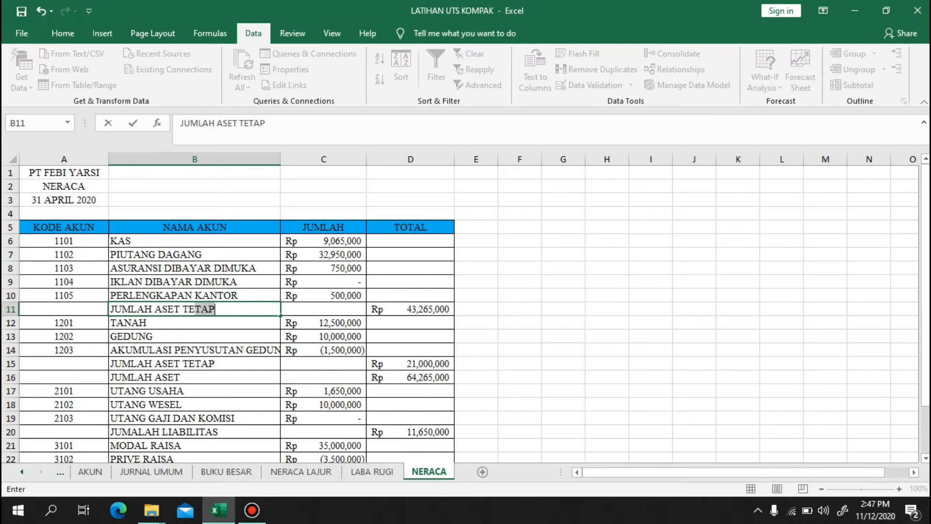
{"action": "key", "text": "BackSpace"}
{"action": "key", "text": "BackSpace"}
{"action": "key", "text": "BackSpace"}
{"action": "type", "text": "LA"}
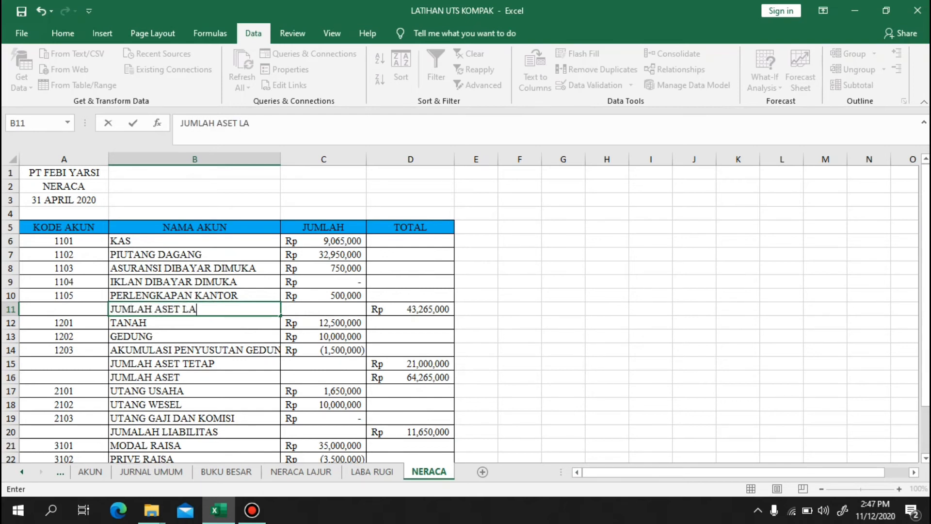
{"action": "type", "text": "NCAR"}
{"action": "left_click", "coordinate": [323, 241]}
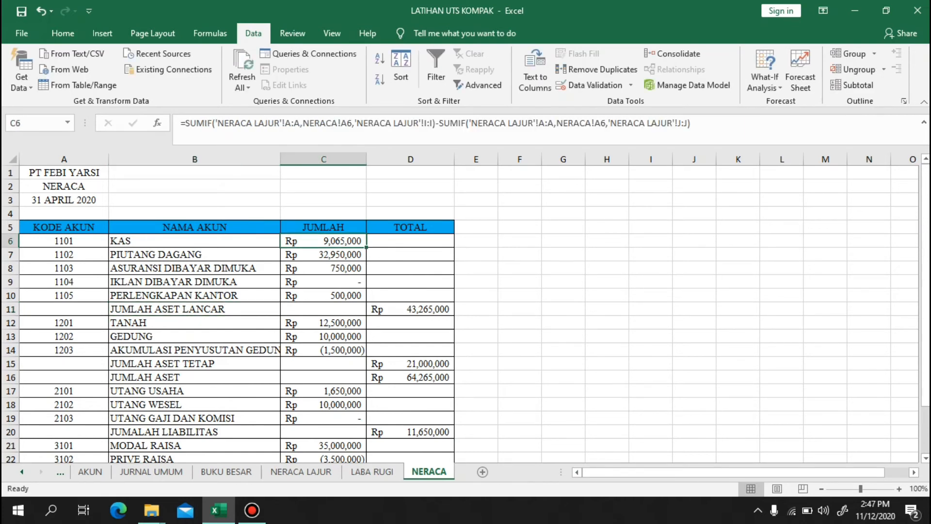
Change the liabilities subtotal label in B20 to JUMLAH LIABILITAS + EKUITAS
{"action": "left_click", "coordinate": [194, 432]}
{"action": "type", "text": "JUM"}
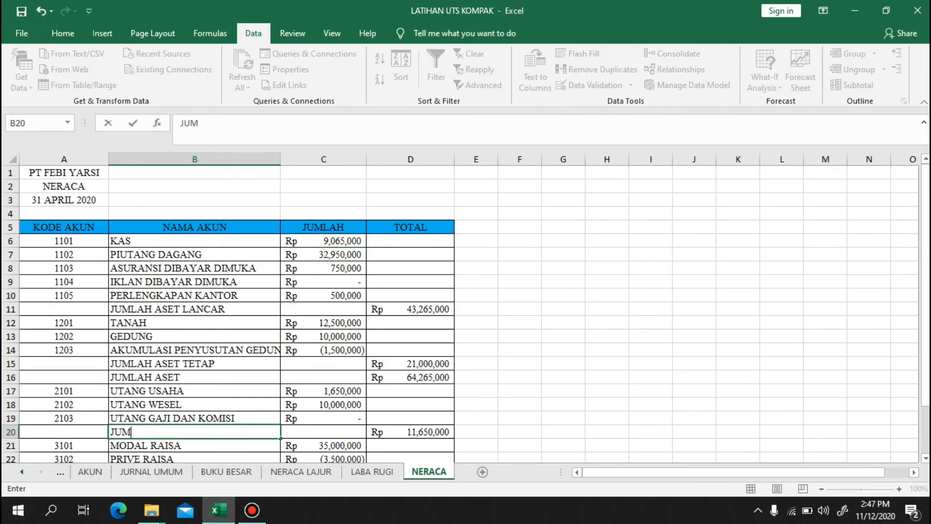
{"action": "type", "text": "LAH LIAB"}
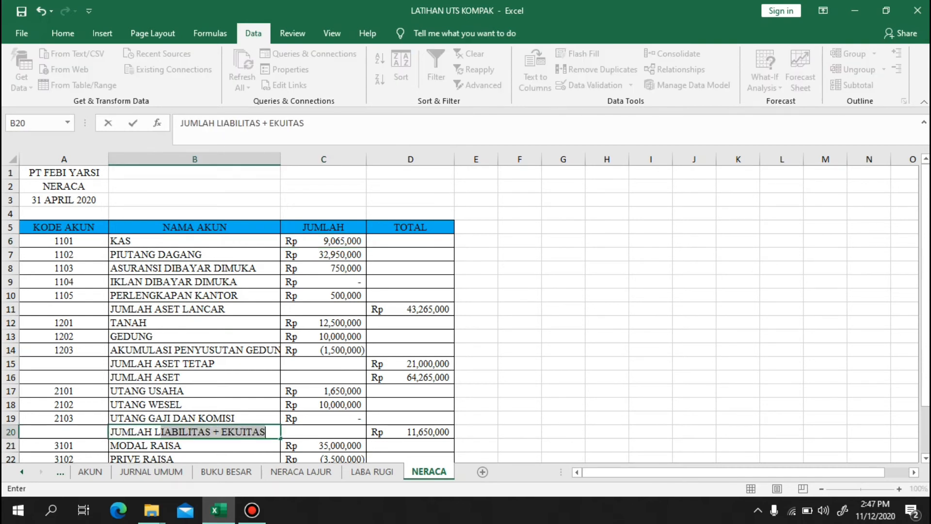
{"action": "type", "text": "ILITAS"}
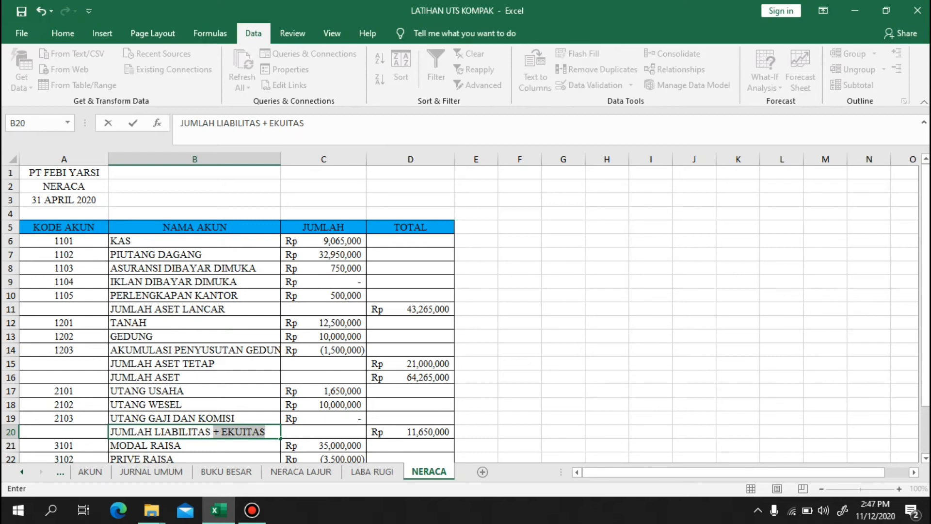
{"action": "type", "text": " + EKUITAS"}
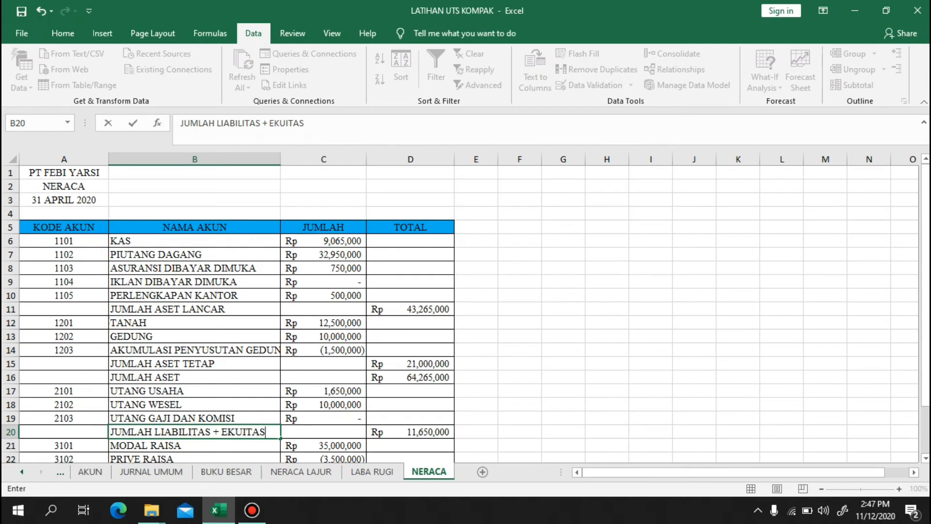
{"action": "left_click", "coordinate": [323, 241]}
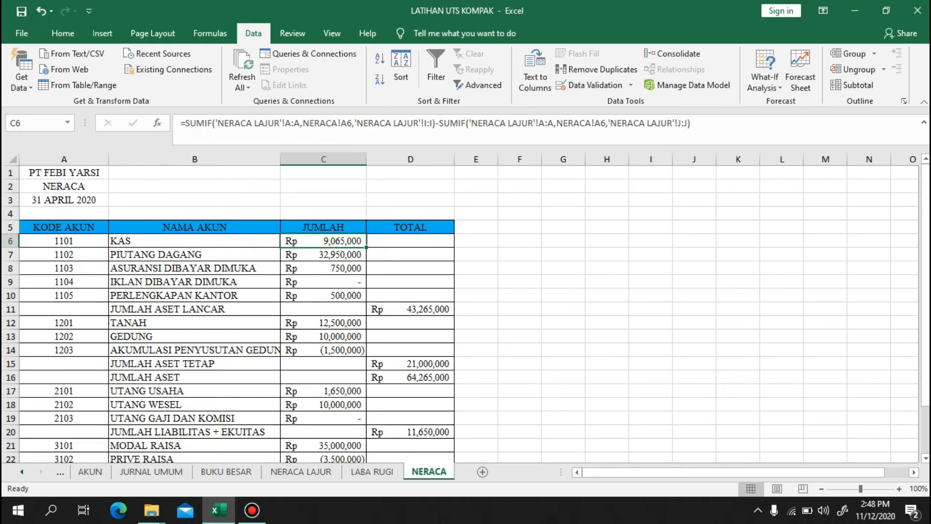
Check the SUMIF formulas of the asset accounts in C10, C12 and C14, and widen column B to fit AKUMULASI PENYUSUTAN GEDUNG
{"action": "left_click", "coordinate": [323, 295]}
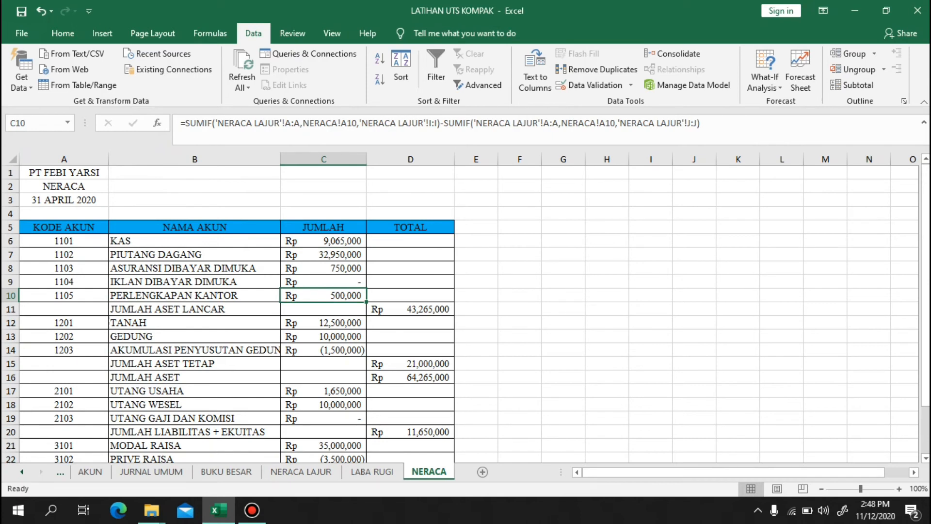
{"action": "left_click", "coordinate": [324, 323]}
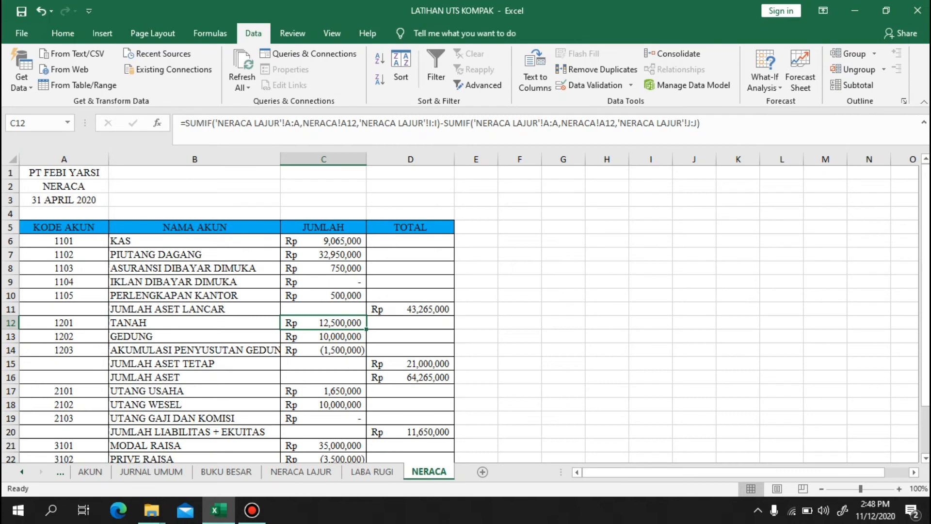
{"action": "left_click", "coordinate": [324, 350]}
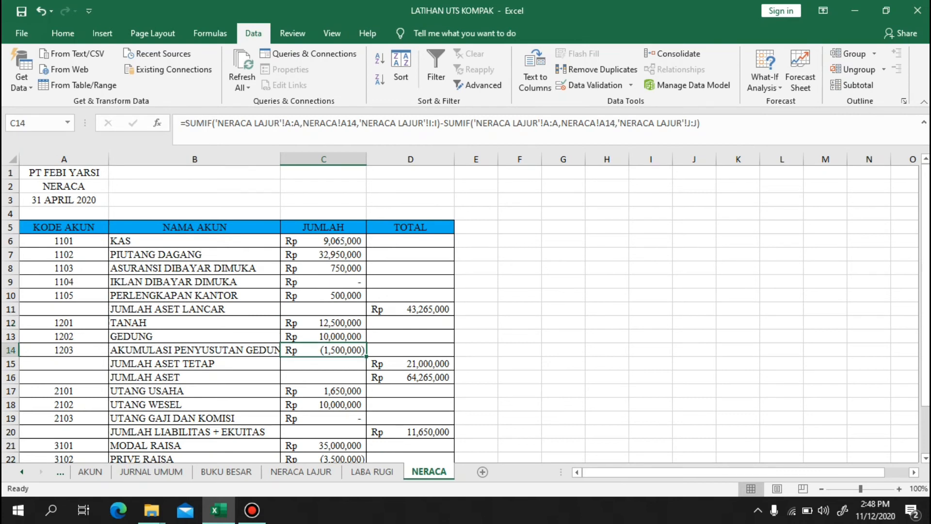
{"action": "left_click_drag", "start_coordinate": [280, 159], "coordinate": [296, 159]}
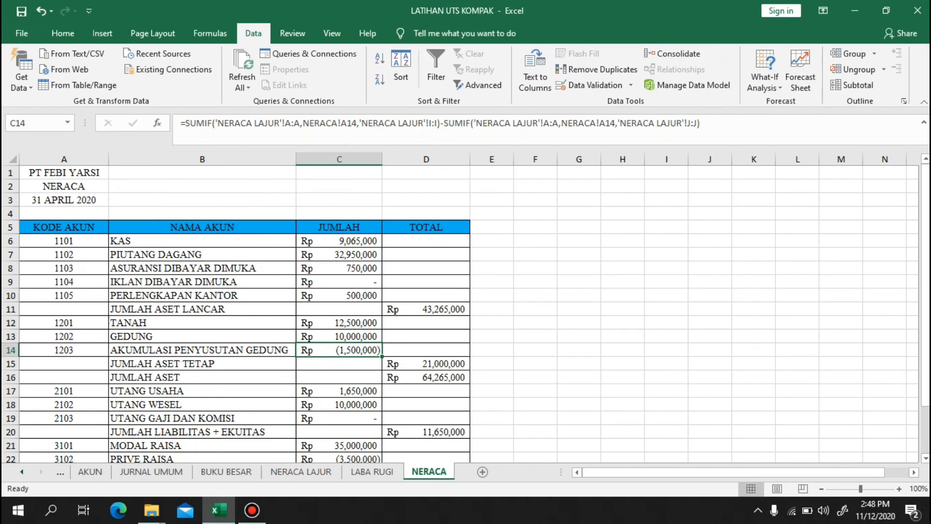
Examine the SUMIF formulas of the liability accounts in C17 and C18 and the capital account in C21
{"action": "left_click", "coordinate": [339, 391]}
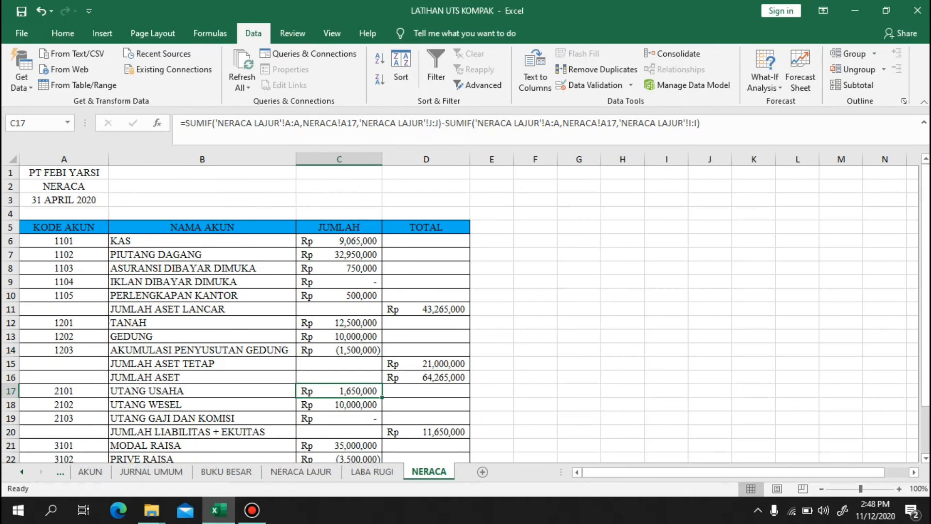
{"action": "scroll", "coordinate": [339, 364], "scroll_direction": "down", "scroll_amount": 2}
{"action": "left_click", "coordinate": [339, 363]}
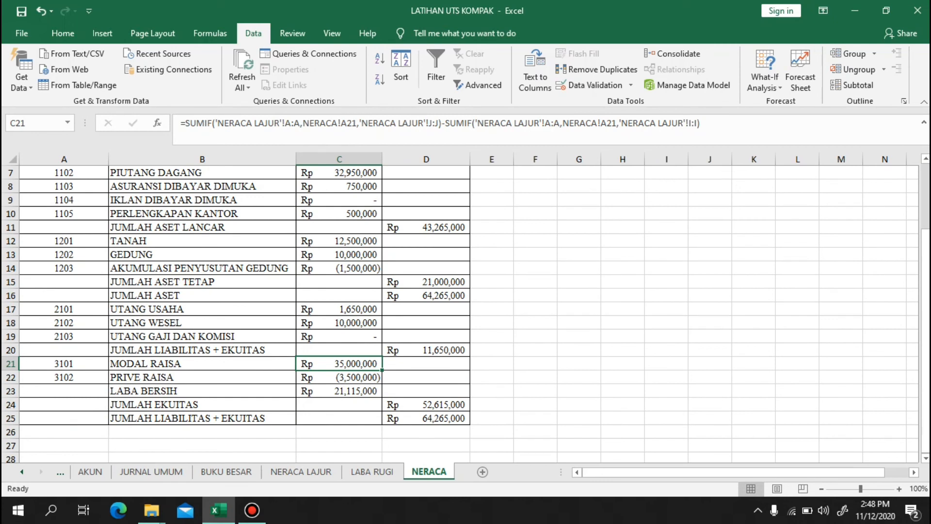
{"action": "left_click", "coordinate": [339, 391]}
{"action": "left_click_drag", "start_coordinate": [339, 322], "coordinate": [339, 309]}
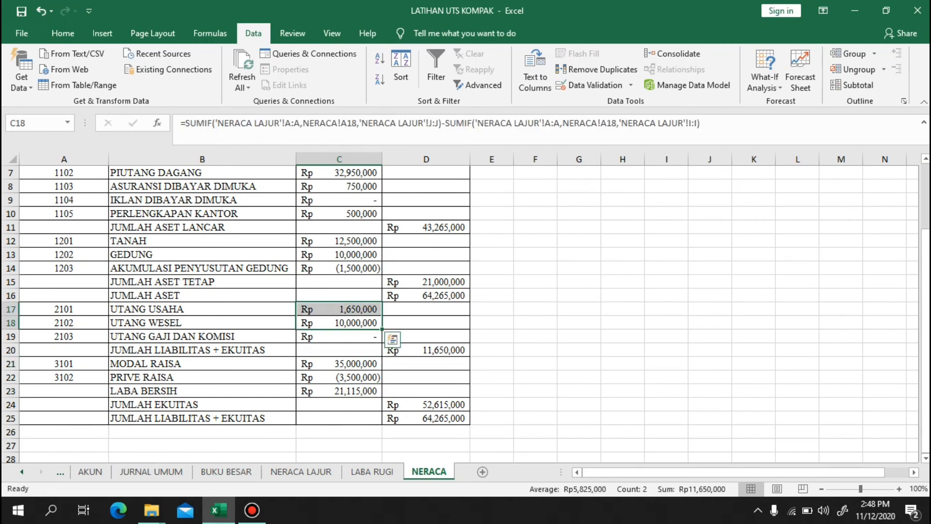
{"action": "left_click", "coordinate": [339, 322]}
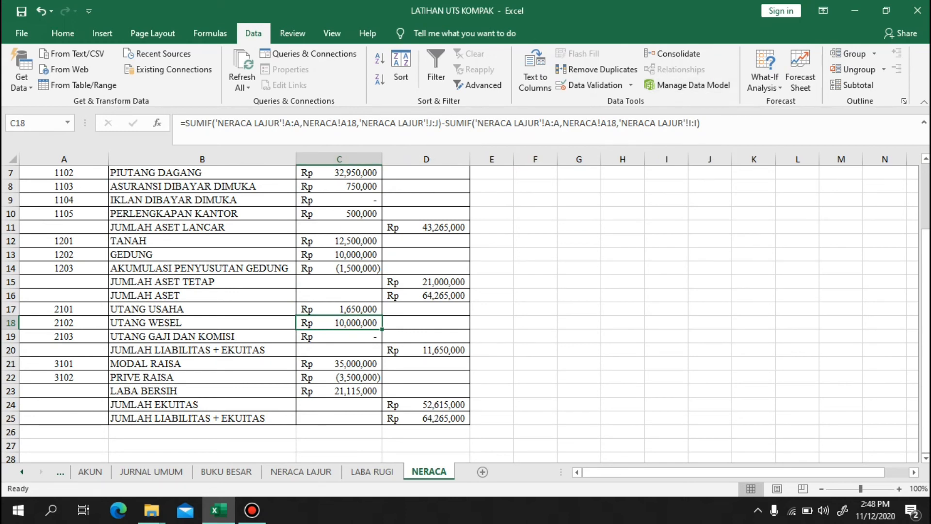
Trace the LABA BERSIH reference in C23 to D19 on LABA RUGI, and check the JUMLAH EKUITAS formula in D24 on NERACA
{"action": "left_click", "coordinate": [339, 391]}
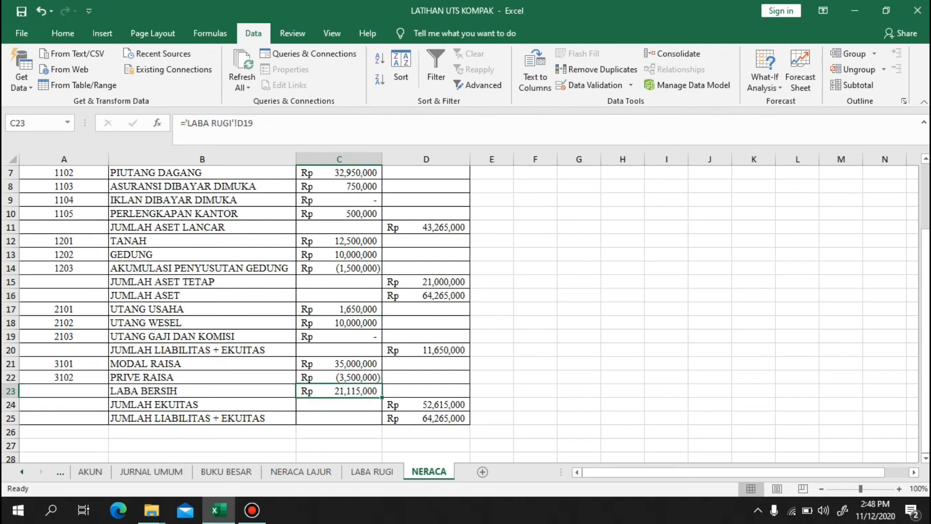
{"action": "left_click", "coordinate": [339, 377]}
{"action": "left_click", "coordinate": [339, 391]}
{"action": "left_click", "coordinate": [373, 471]}
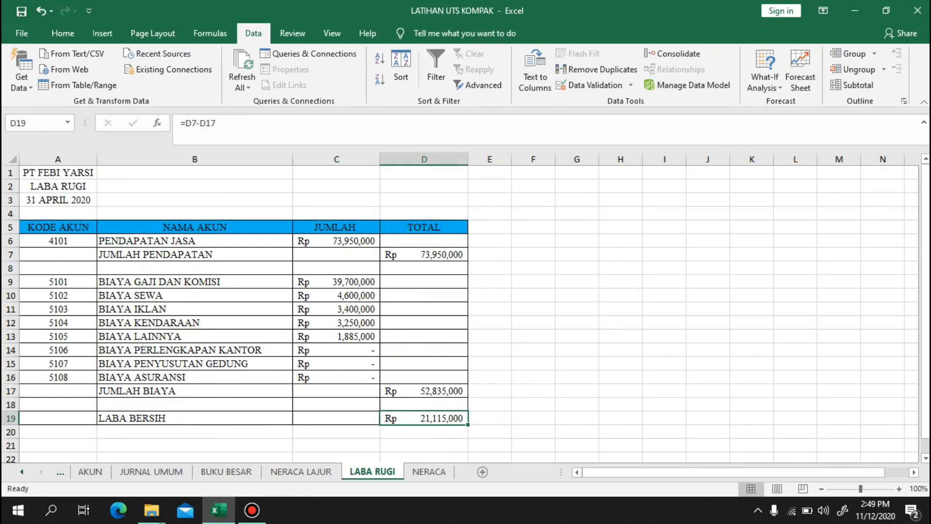
{"action": "left_click", "coordinate": [429, 472]}
{"action": "left_click", "coordinate": [339, 404]}
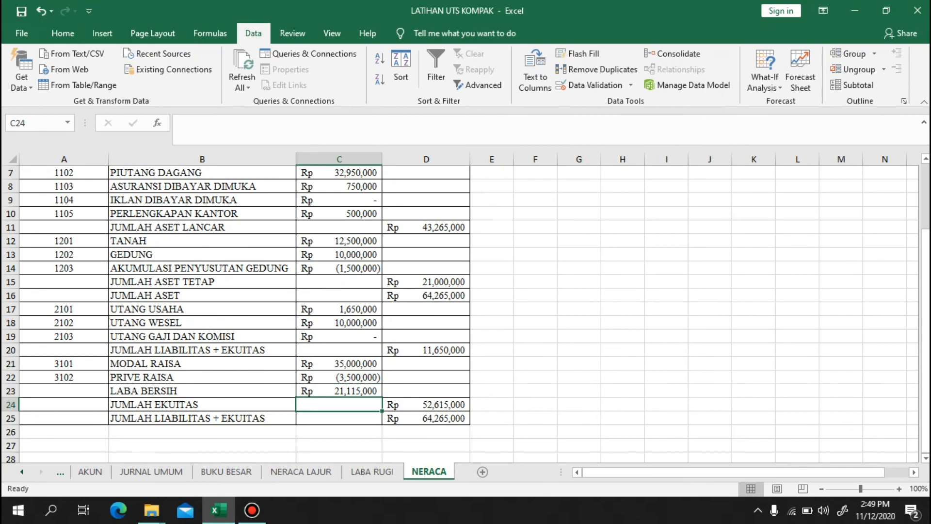
{"action": "left_click", "coordinate": [426, 405]}
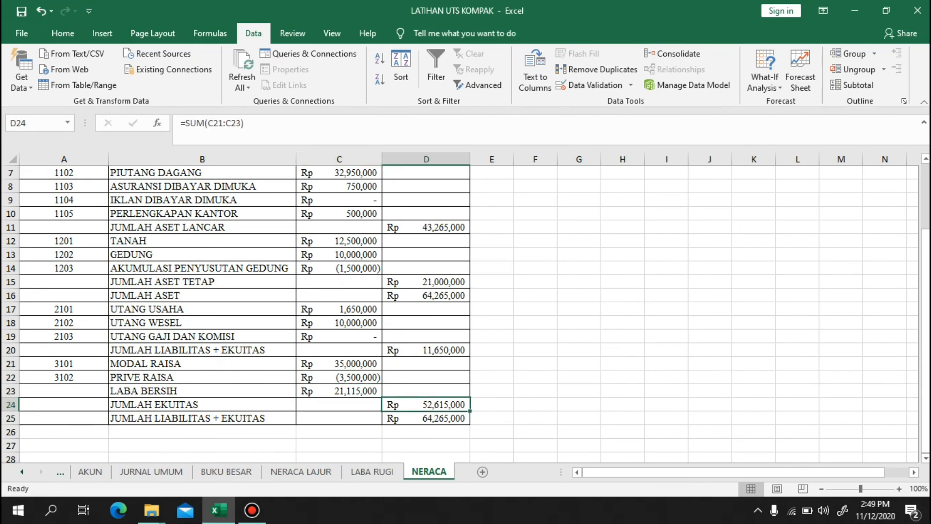
Examine the TOTAL formulas for JUMLAH ASET LANCAR in D11, JUMLAH ASET TETAP in D15 and JUMLAH ASET in D16
{"action": "scroll", "coordinate": [426, 310], "scroll_direction": "up", "scroll_amount": 2}
{"action": "left_click", "coordinate": [426, 309]}
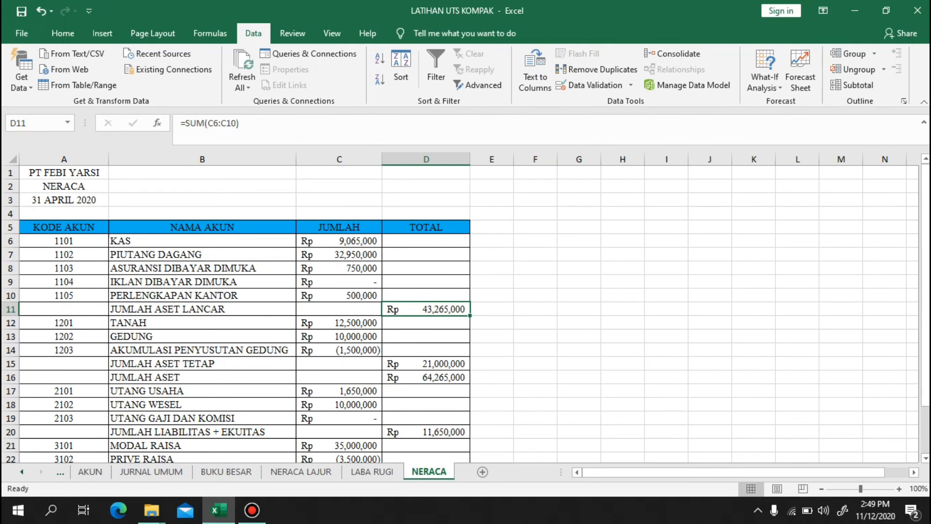
{"action": "left_click", "coordinate": [426, 364]}
{"action": "left_click", "coordinate": [426, 377]}
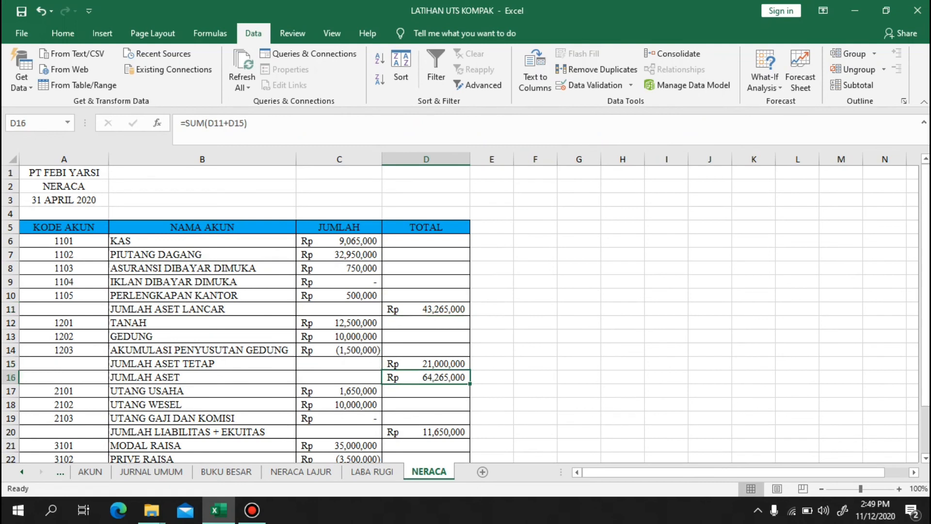
{"action": "left_click", "coordinate": [426, 363]}
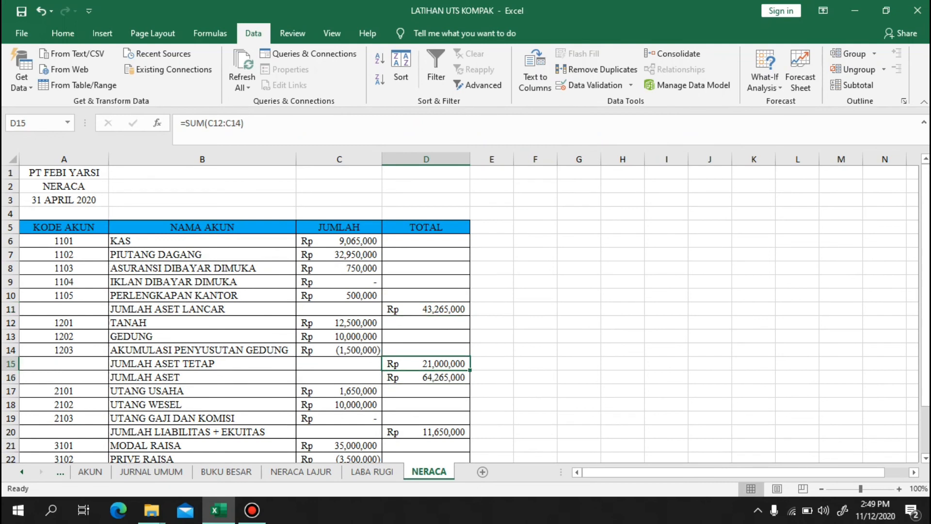
{"action": "left_click_drag", "start_coordinate": [339, 323], "coordinate": [339, 350]}
{"action": "left_click", "coordinate": [426, 336]}
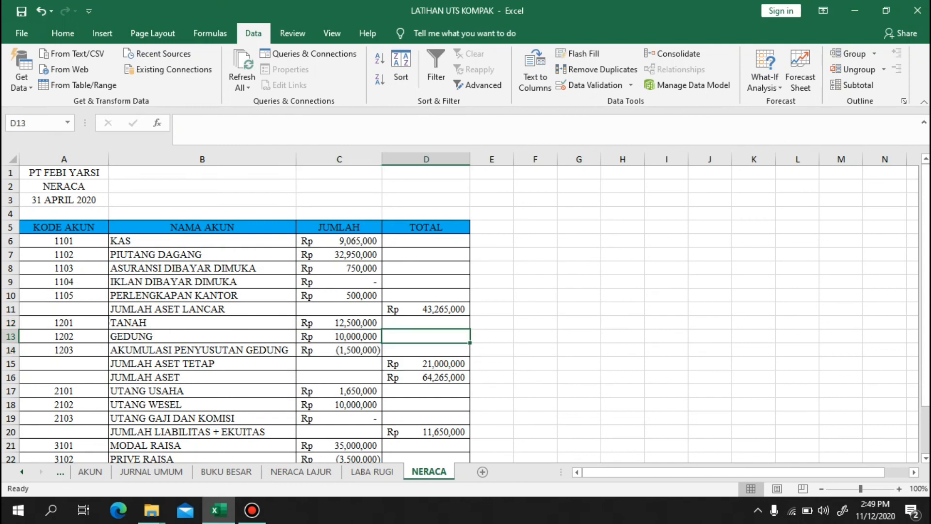
{"action": "left_click", "coordinate": [426, 363]}
{"action": "left_click", "coordinate": [427, 377]}
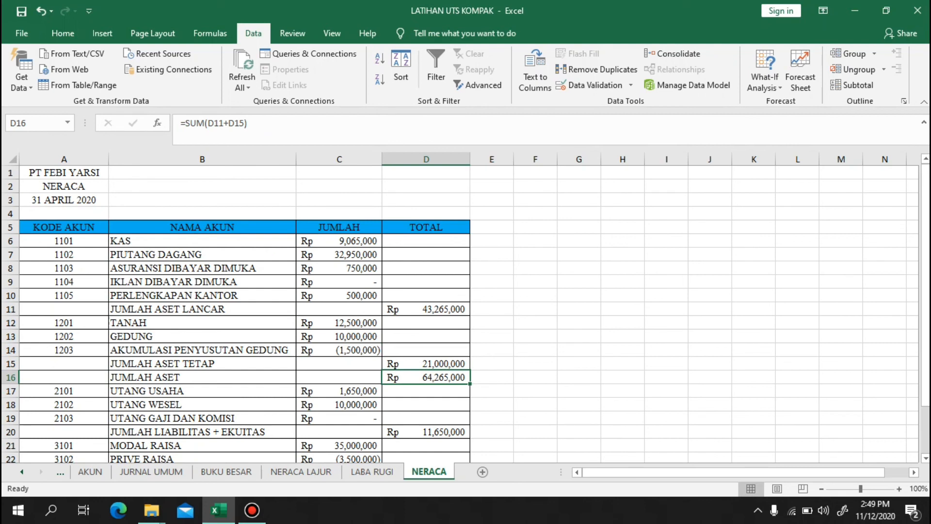
{"action": "left_click", "coordinate": [426, 309]}
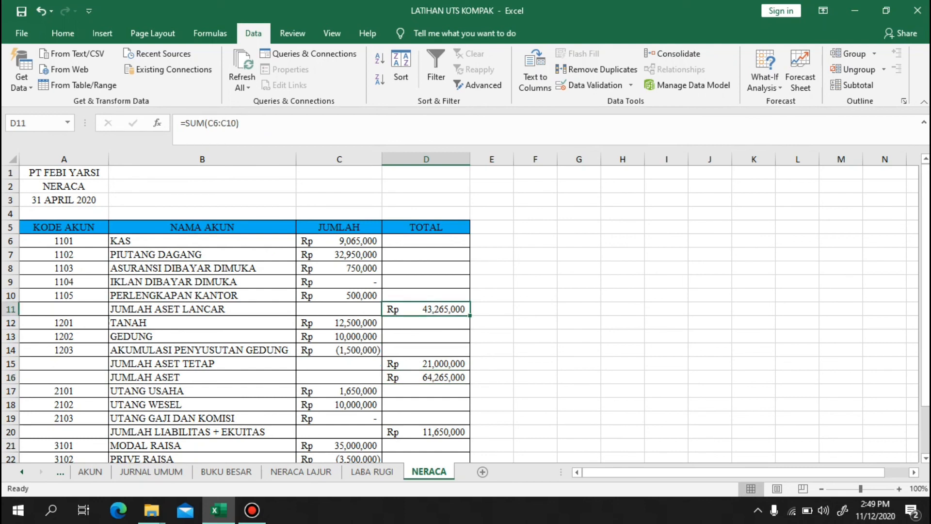
{"action": "left_click", "coordinate": [426, 364]}
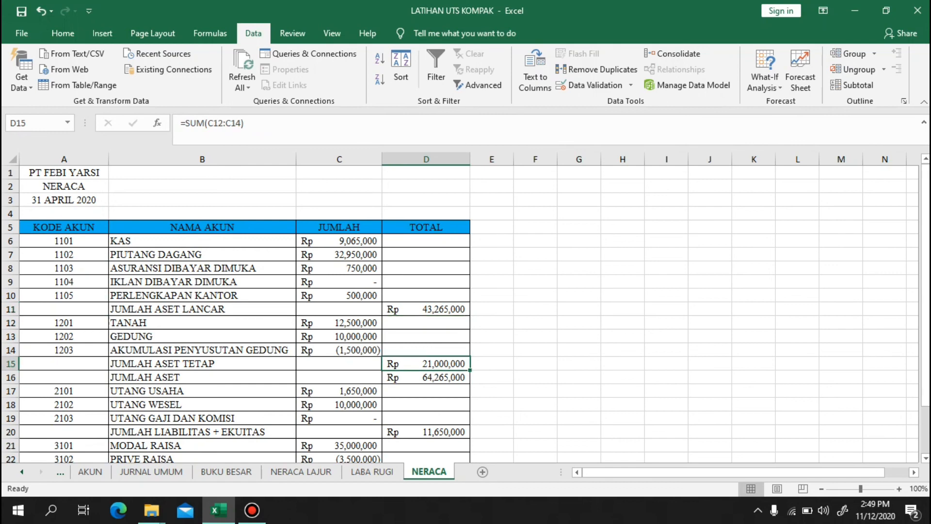
{"action": "left_click", "coordinate": [427, 378]}
Check the liabilities total in D20 against C17:C19 and the JUMLAH EKUITAS sum in D24 against C21:C23
{"action": "scroll", "coordinate": [242, 310], "scroll_direction": "down", "scroll_amount": 3}
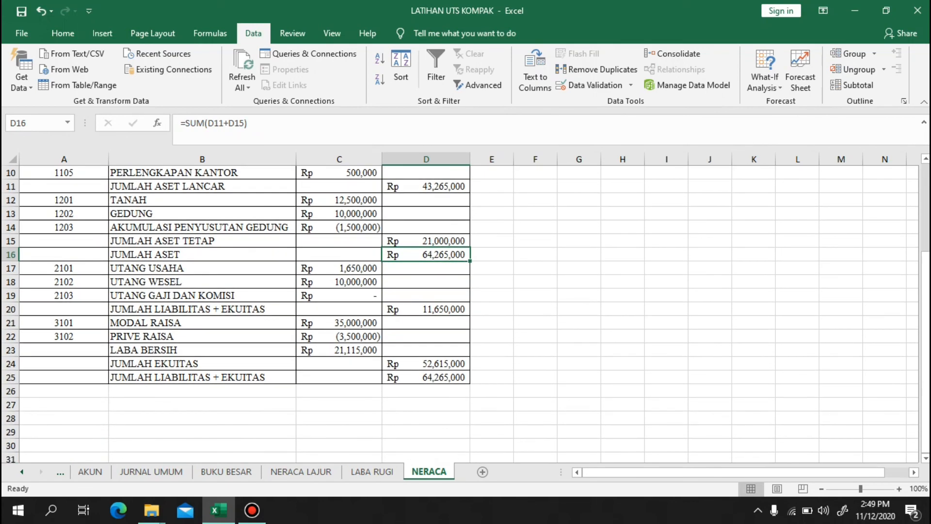
{"action": "left_click", "coordinate": [339, 268]}
{"action": "left_click", "coordinate": [339, 295]}
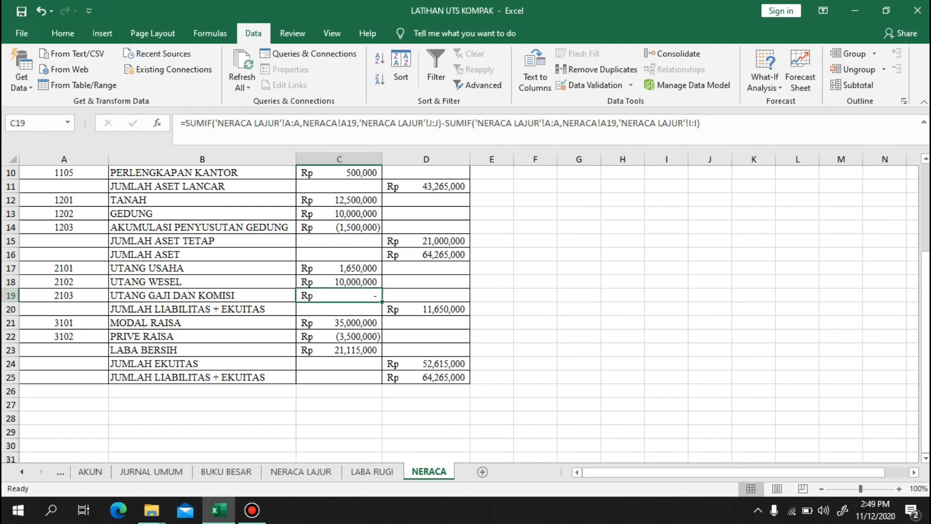
{"action": "left_click", "coordinate": [426, 308]}
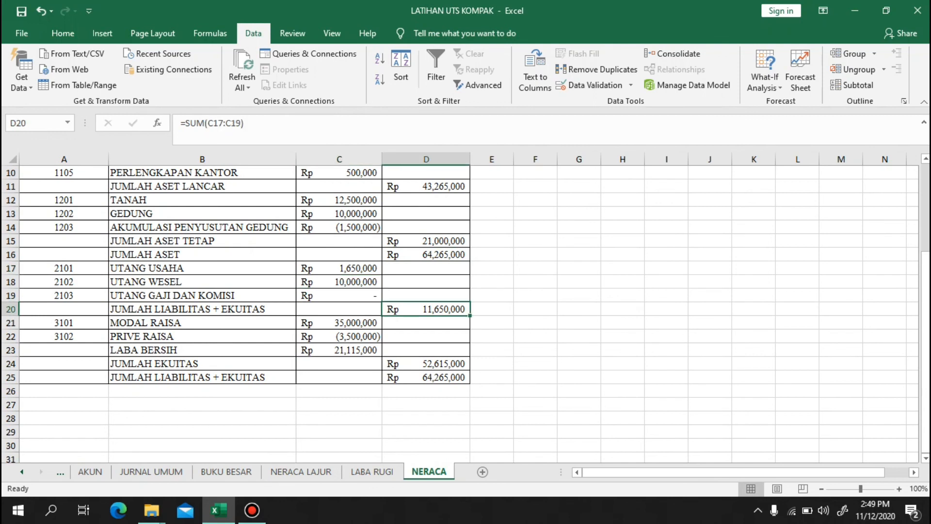
{"action": "left_click_drag", "start_coordinate": [339, 268], "coordinate": [339, 296]}
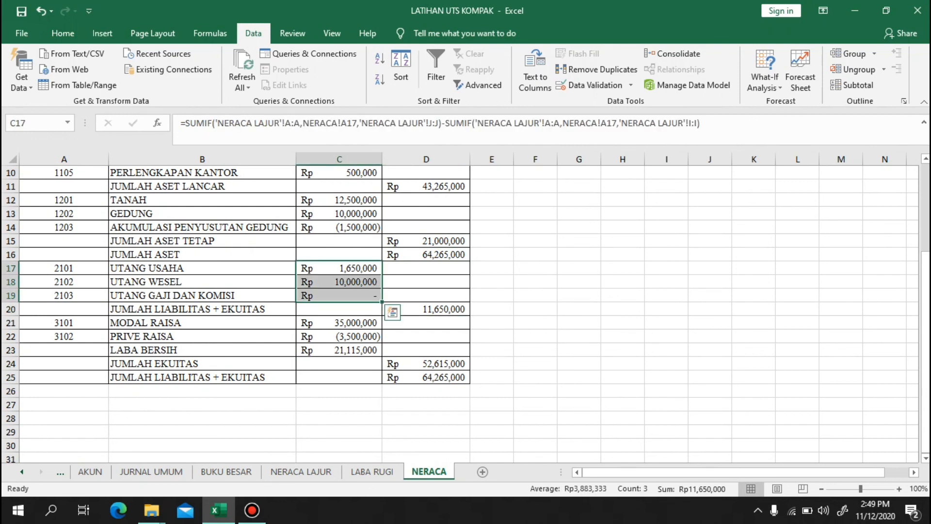
{"action": "left_click", "coordinate": [426, 308]}
{"action": "left_click", "coordinate": [426, 364]}
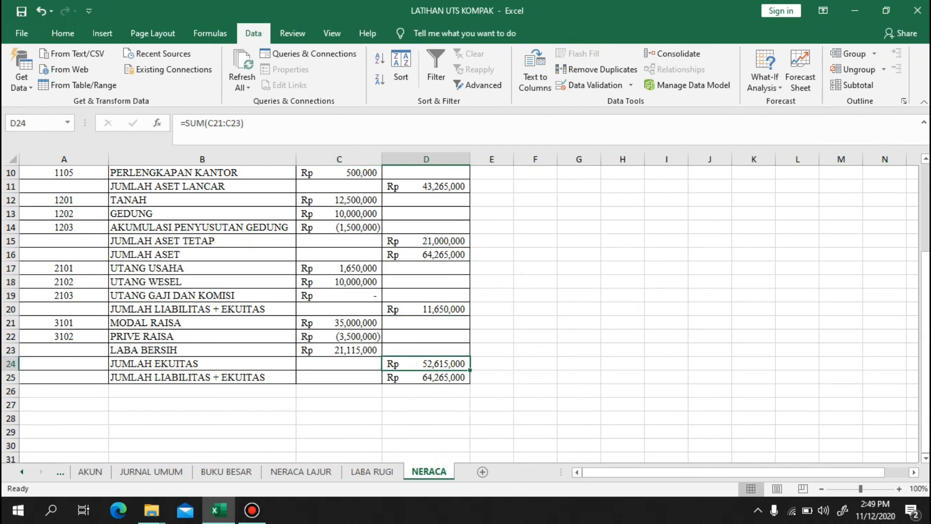
{"action": "left_click_drag", "start_coordinate": [339, 322], "coordinate": [339, 349]}
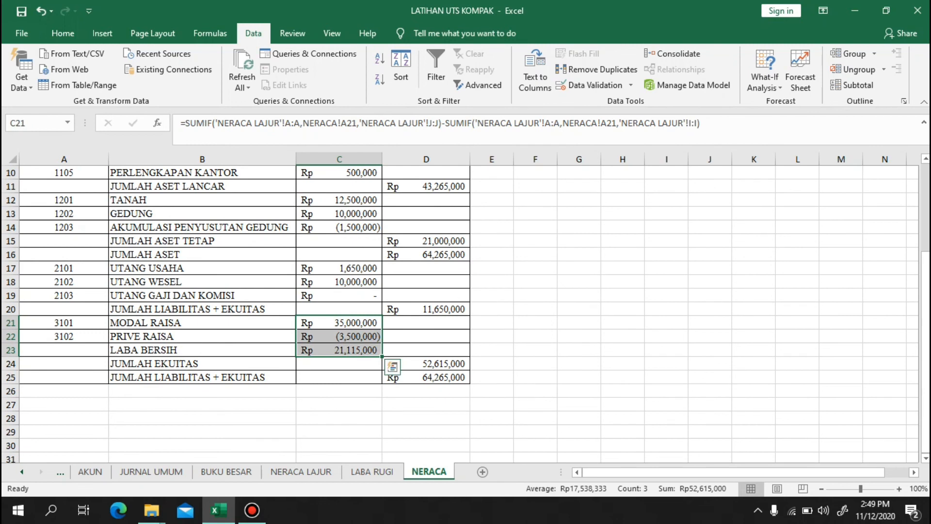
Check the JUMLAH LIABILITAS + EKUITAS formula in D25 against the JUMLAH EKUITAS total in D24
{"action": "left_click", "coordinate": [425, 364]}
{"action": "left_click", "coordinate": [426, 377]}
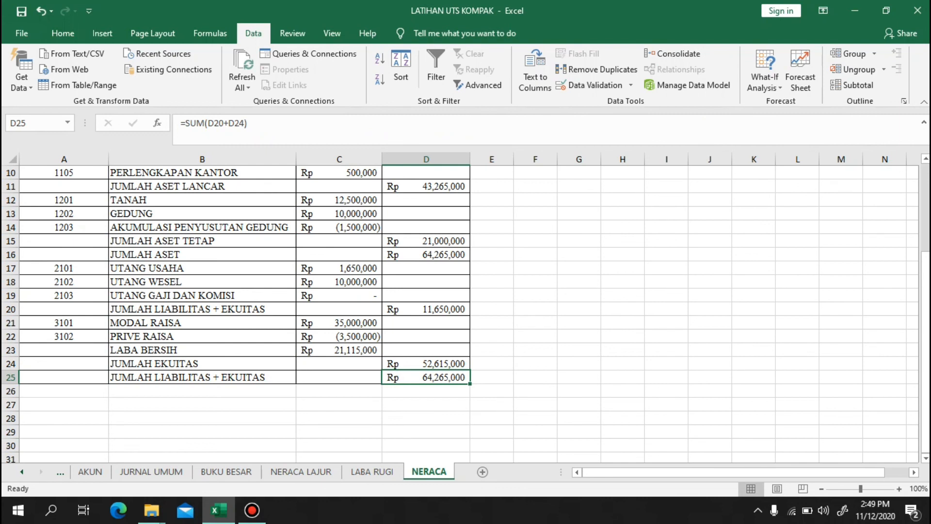
{"action": "key", "text": "Up"}
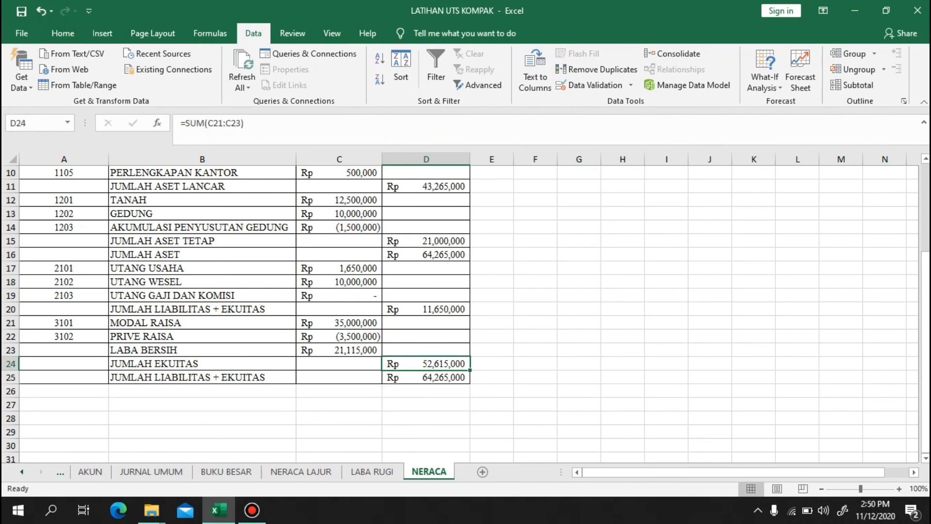
{"action": "key", "text": "Down"}
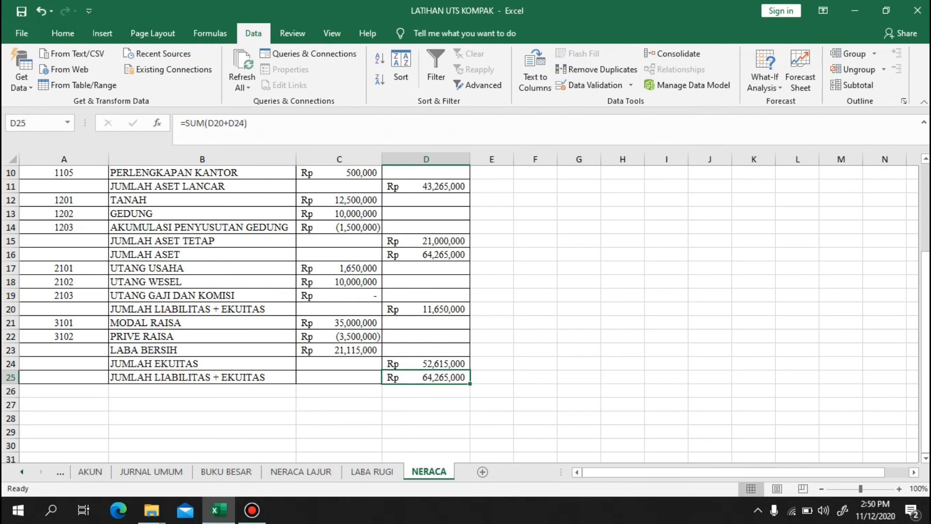
Make the JUMLAH ASET total in D16 and the JUMLAH LIABILITAS + EKUITAS total in D25 bold
{"action": "left_click", "coordinate": [425, 255]}
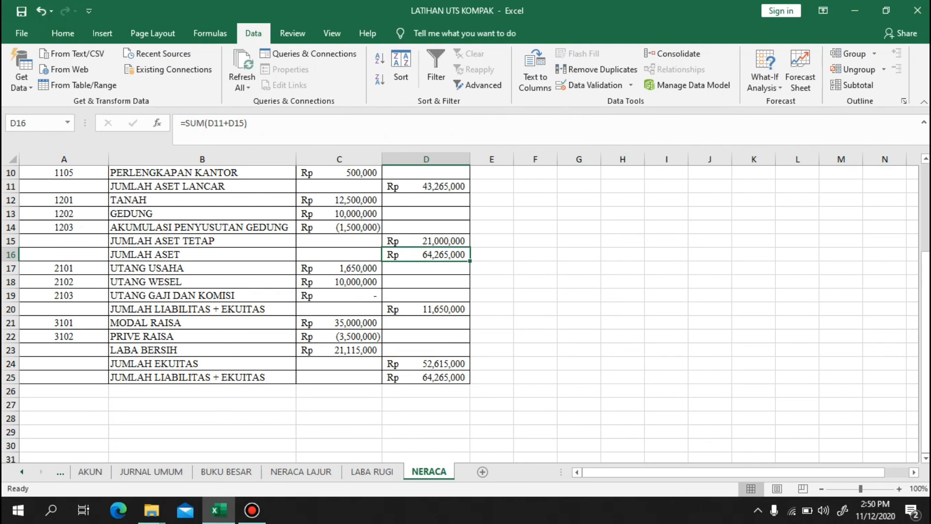
{"action": "left_click", "coordinate": [63, 33]}
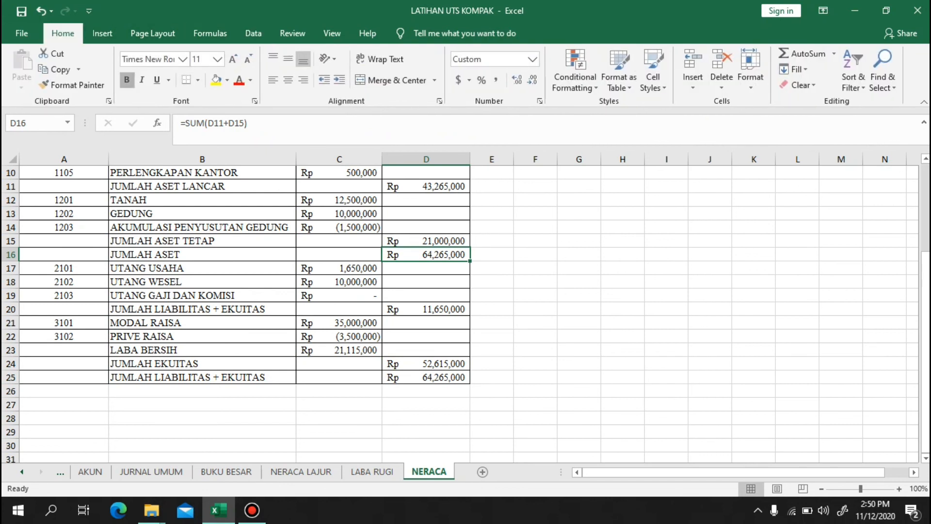
{"action": "left_click", "coordinate": [126, 80]}
{"action": "left_click", "coordinate": [425, 377]}
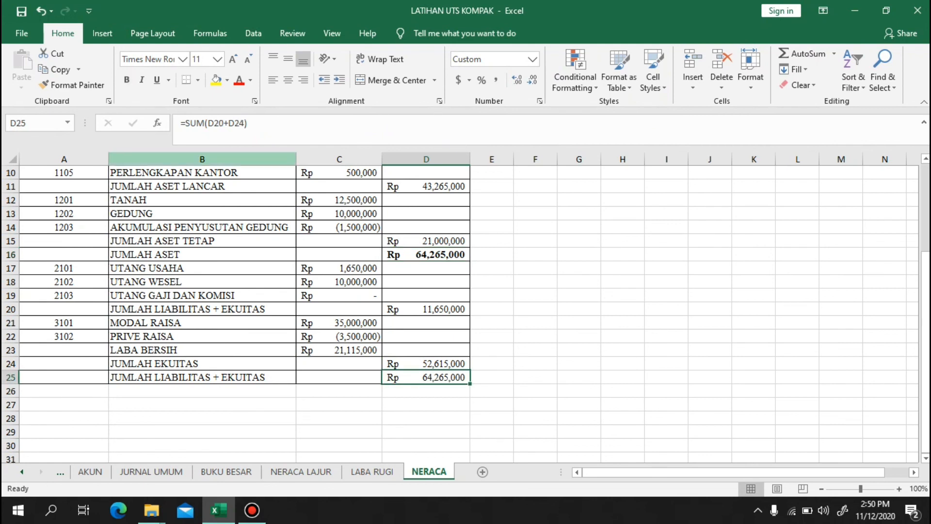
{"action": "left_click", "coordinate": [127, 80]}
Make the labels JUMLAH ASET TETAP in B15 and JUMLAH LIABILITAS + EKUITAS in B25 bold
{"action": "left_click", "coordinate": [202, 241]}
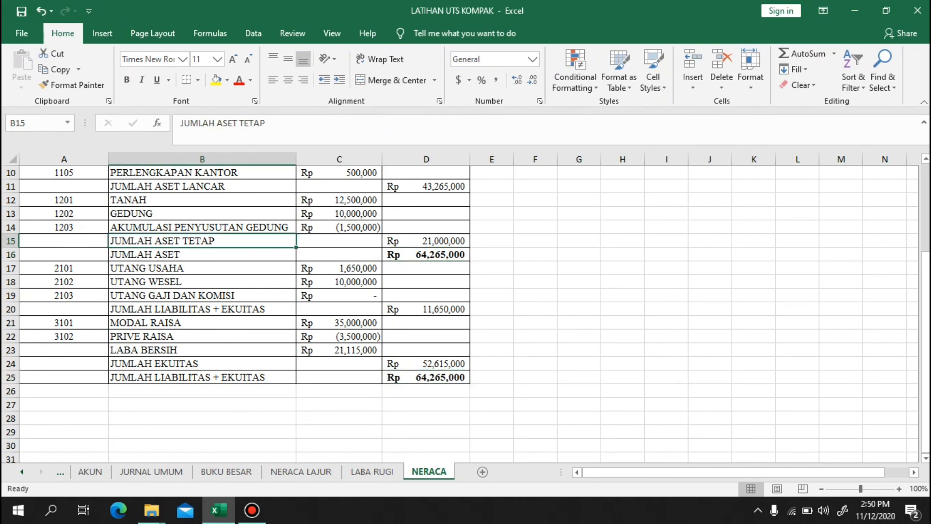
{"action": "left_click", "coordinate": [127, 80]}
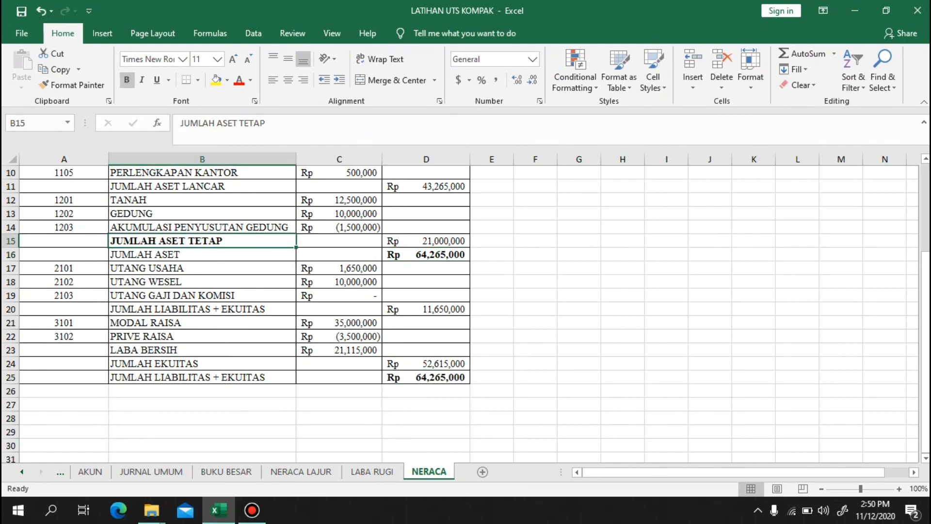
{"action": "left_click", "coordinate": [167, 364]}
{"action": "left_click", "coordinate": [167, 378]}
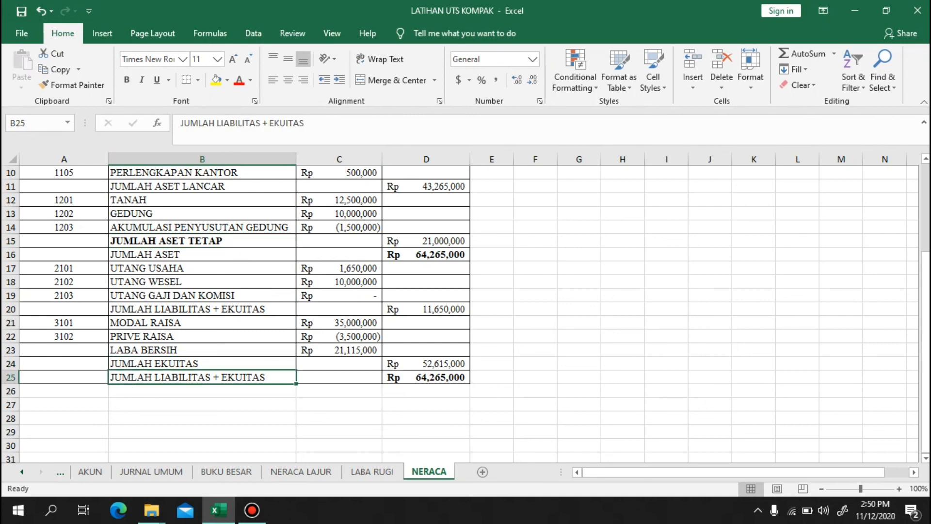
{"action": "left_click", "coordinate": [126, 80]}
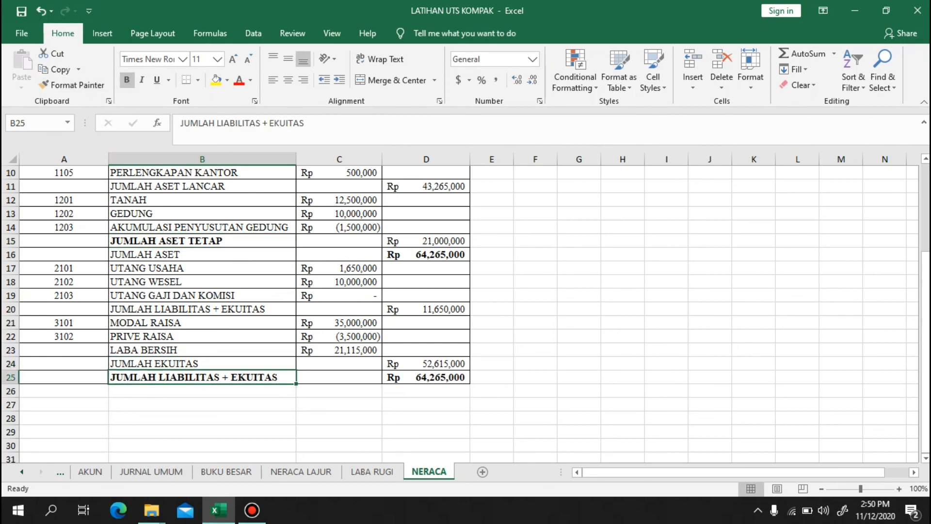
{"action": "left_click", "coordinate": [426, 322]}
{"action": "left_click_drag", "start_coordinate": [426, 322], "coordinate": [426, 309]}
{"action": "scroll", "coordinate": [426, 309], "scroll_direction": "up", "scroll_amount": 3}
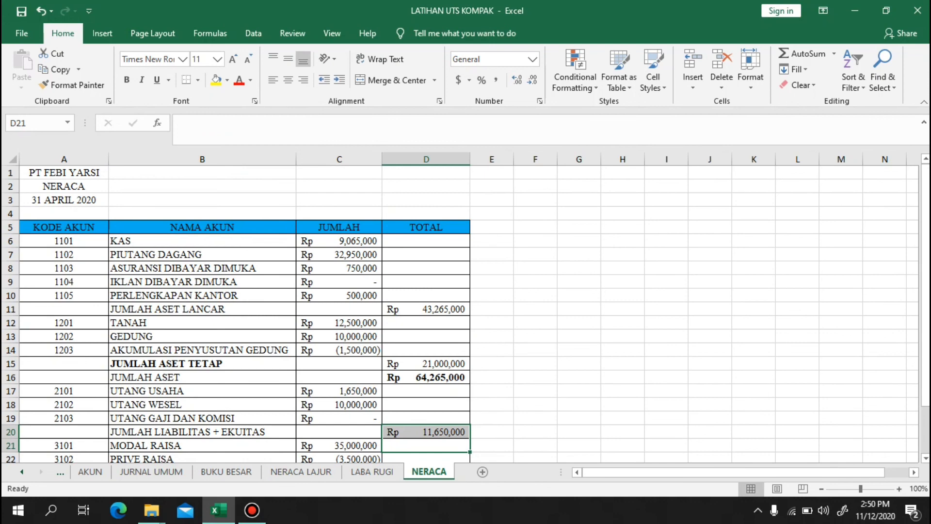
{"action": "scroll", "coordinate": [460, 314], "scroll_direction": "down", "scroll_amount": 2}
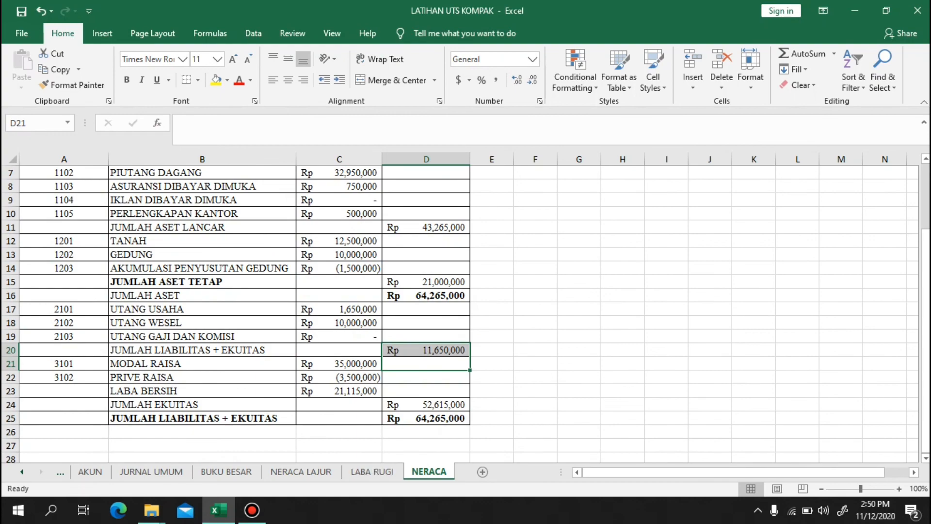